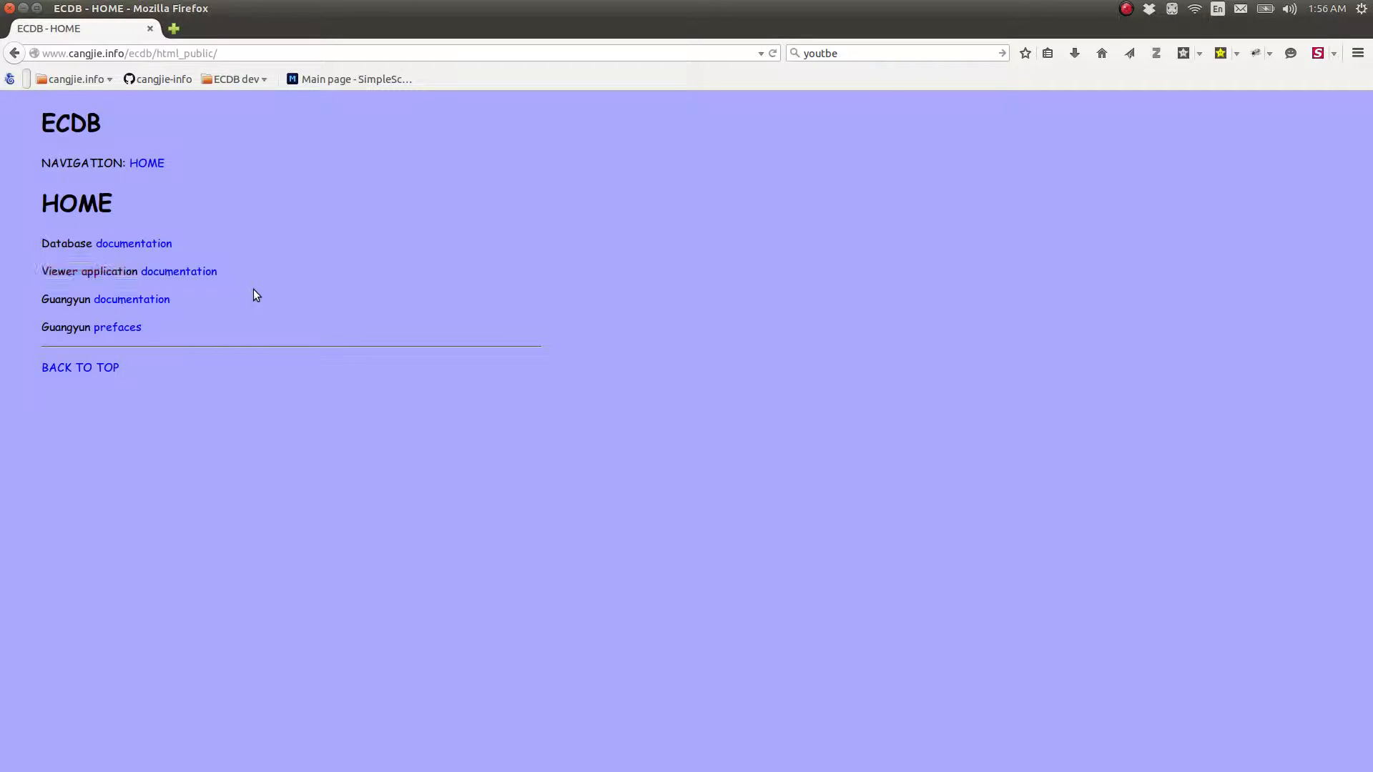
# Open the Viewer application documentation and read its introduction and Startup section
pyautogui.click(194, 275)
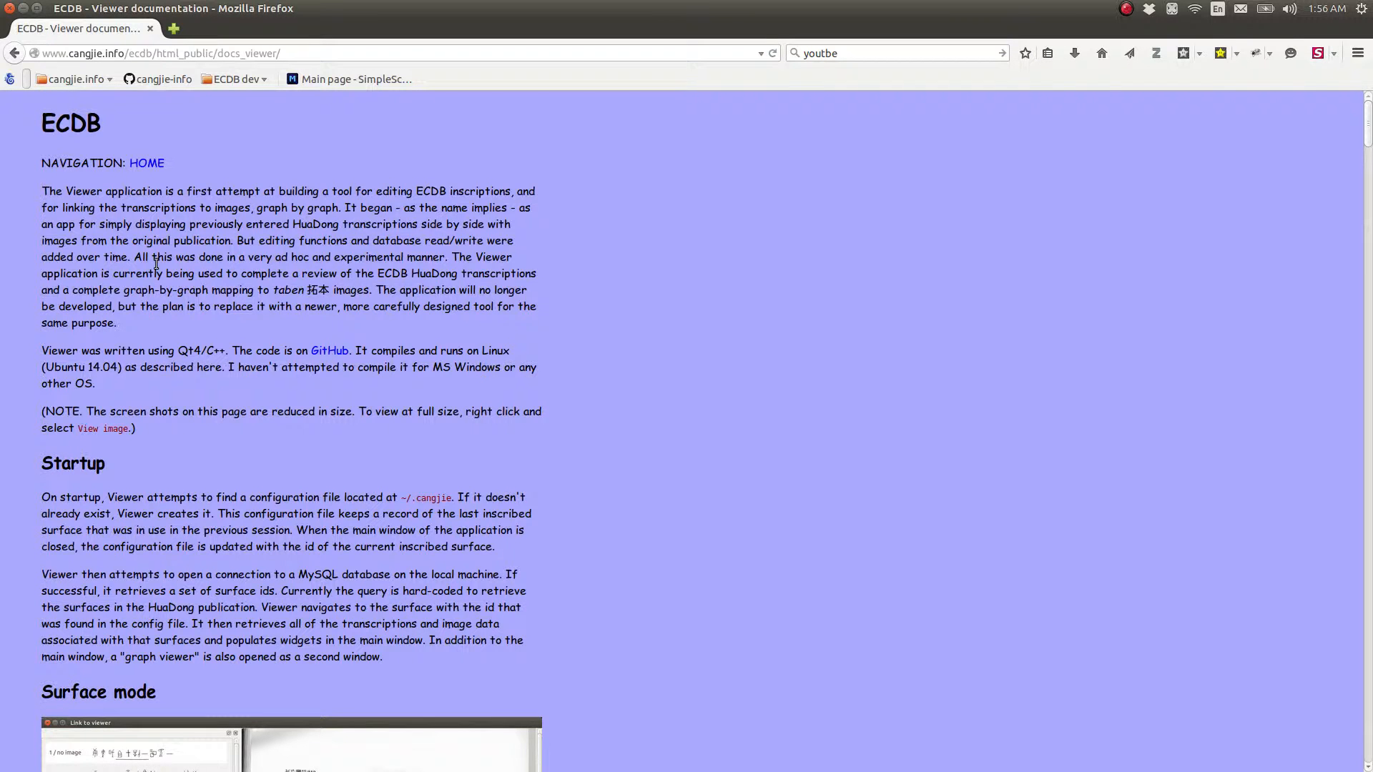
pyautogui.moveTo(2, 515)
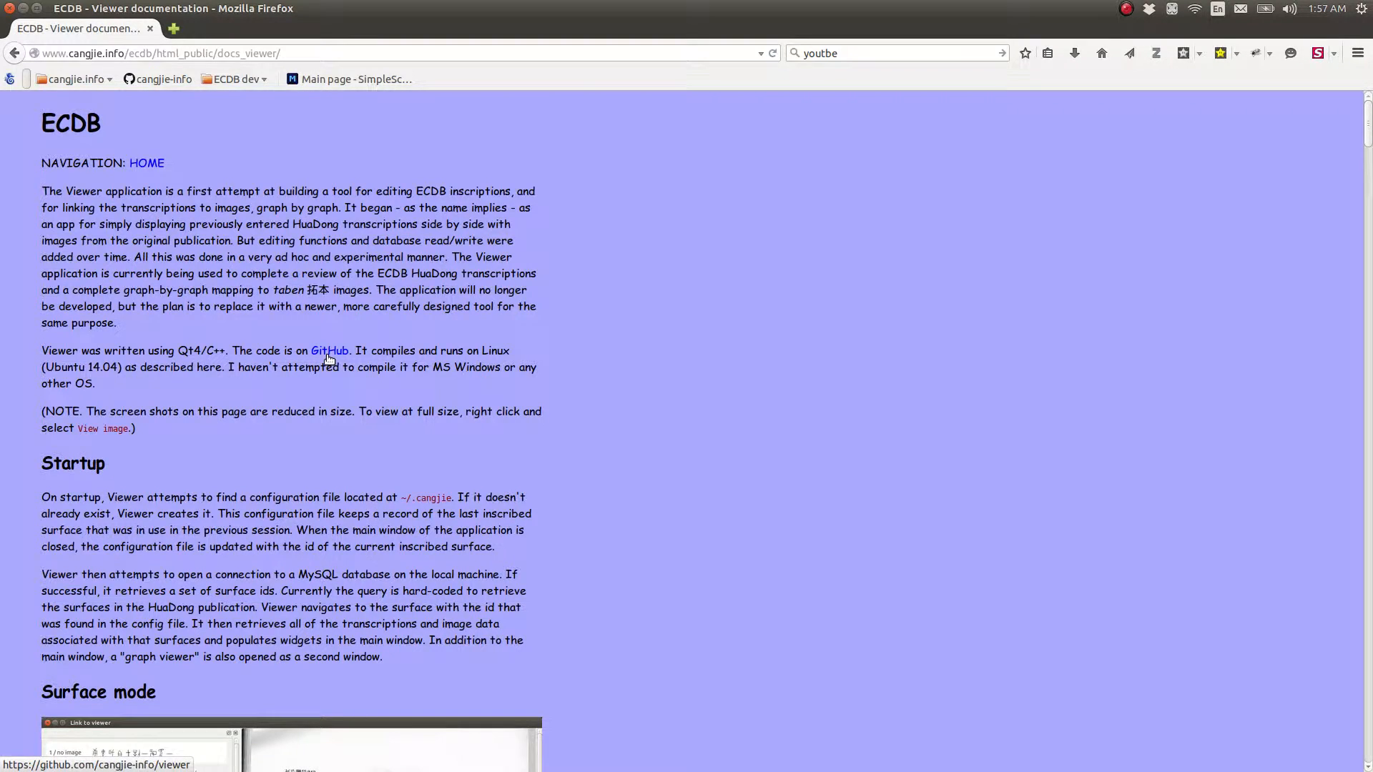
pyautogui.scroll(-3, 189, 369)
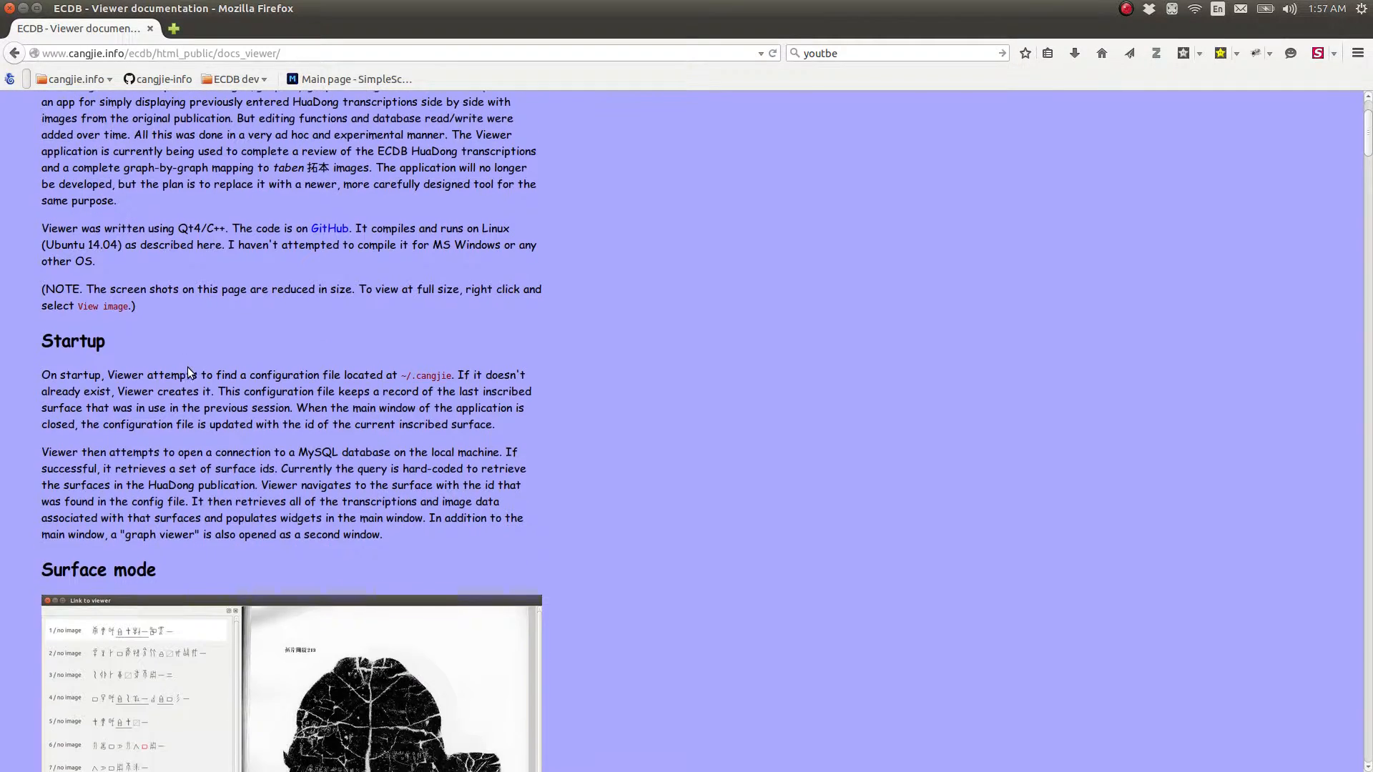
pyautogui.scroll(-2, 200, 365)
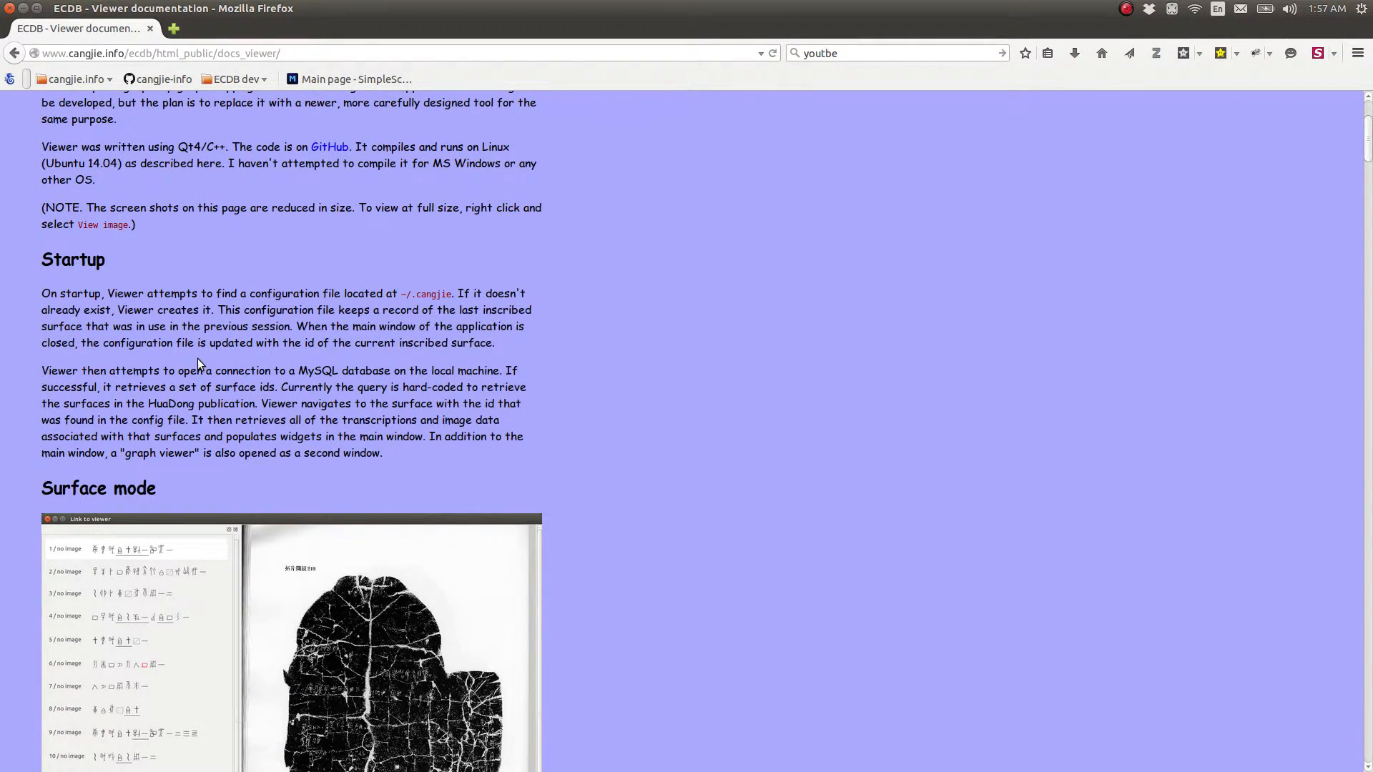
# Switch to the Link to viewer application and browse forward through the inscribed surfaces to 108241
pyautogui.hotkey('alt', 'Tab')
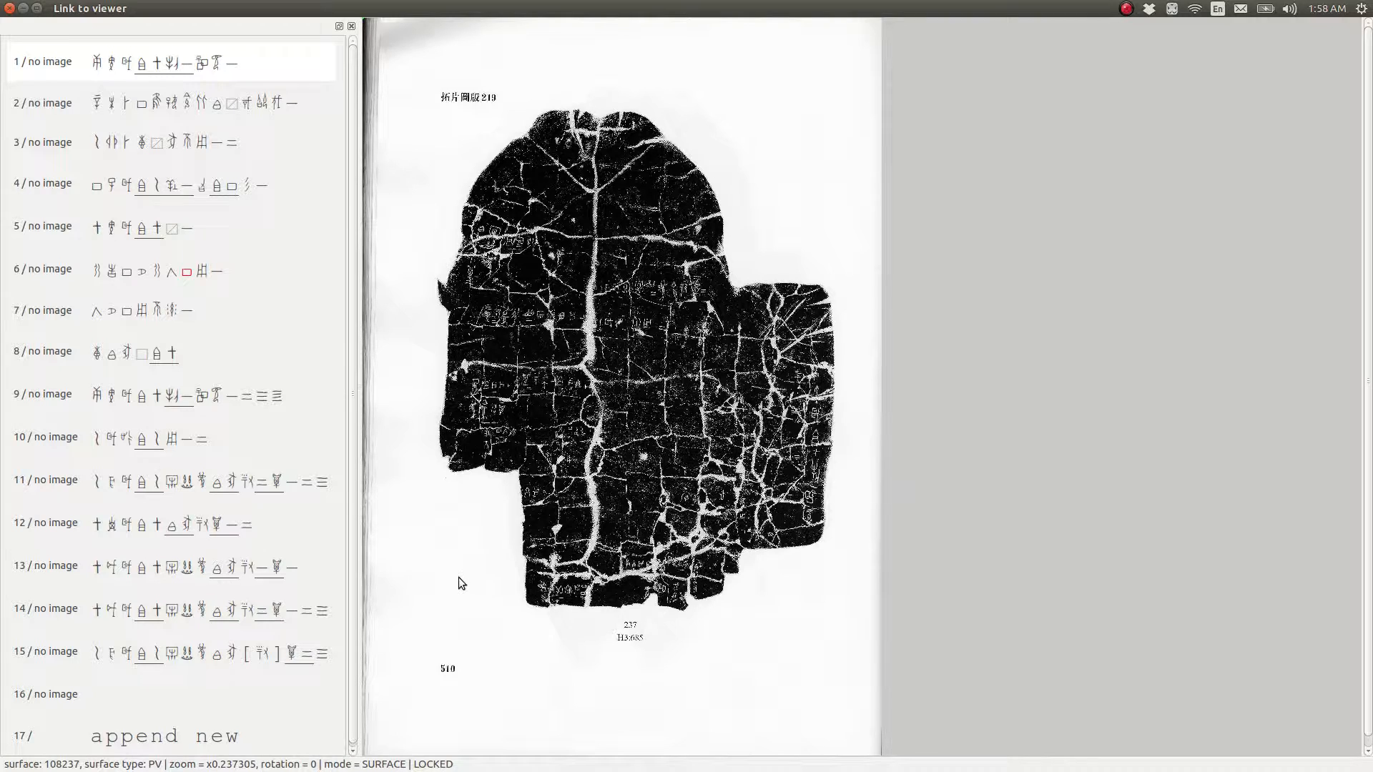
pyautogui.press('pagedown')
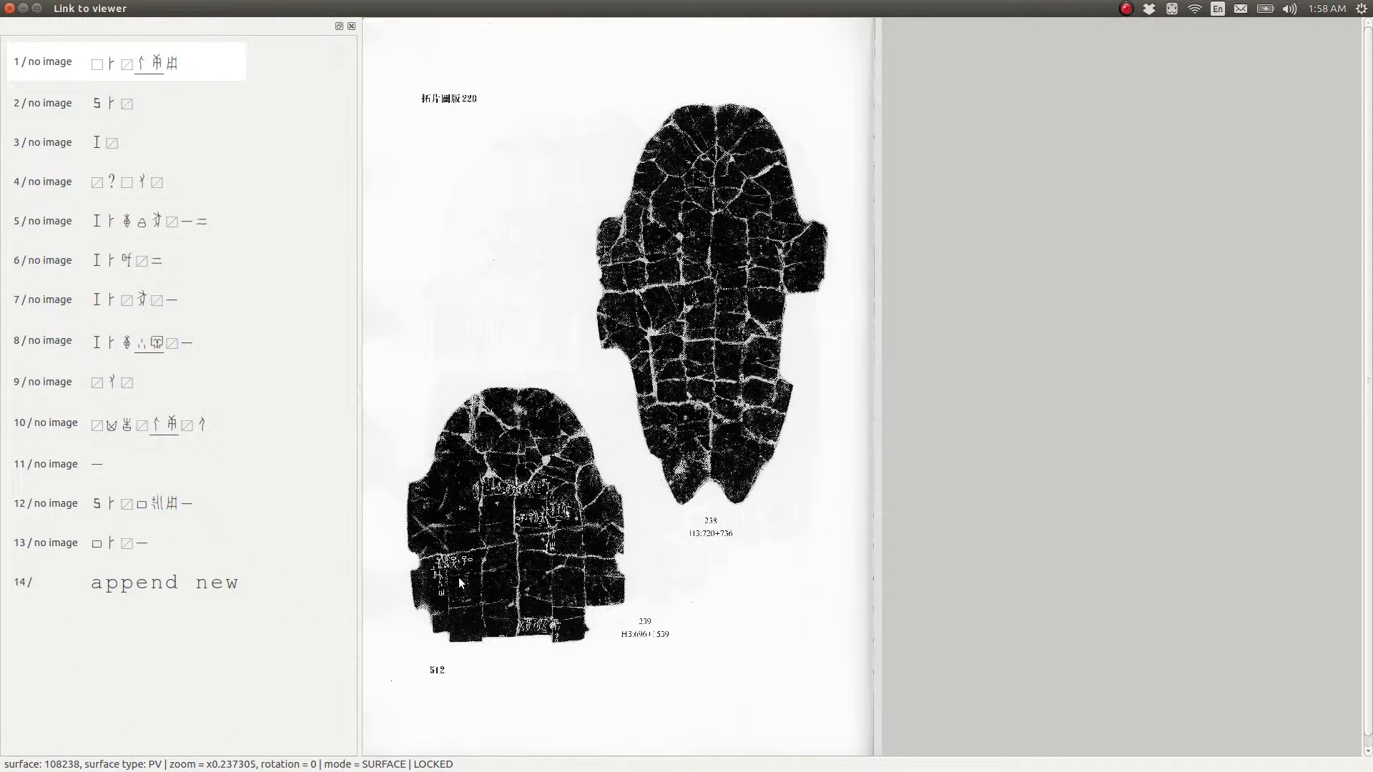
pyautogui.press('pagedown')
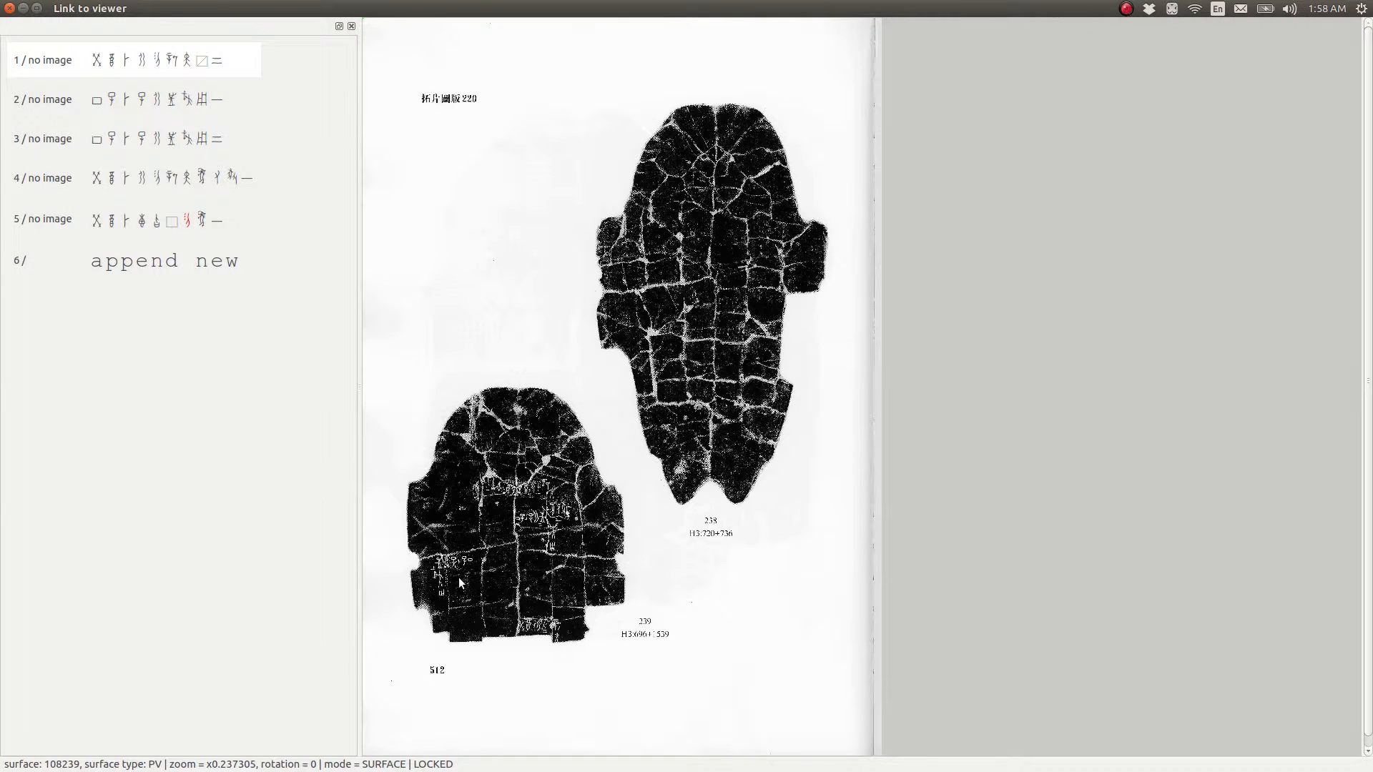
pyautogui.press('pagedown')
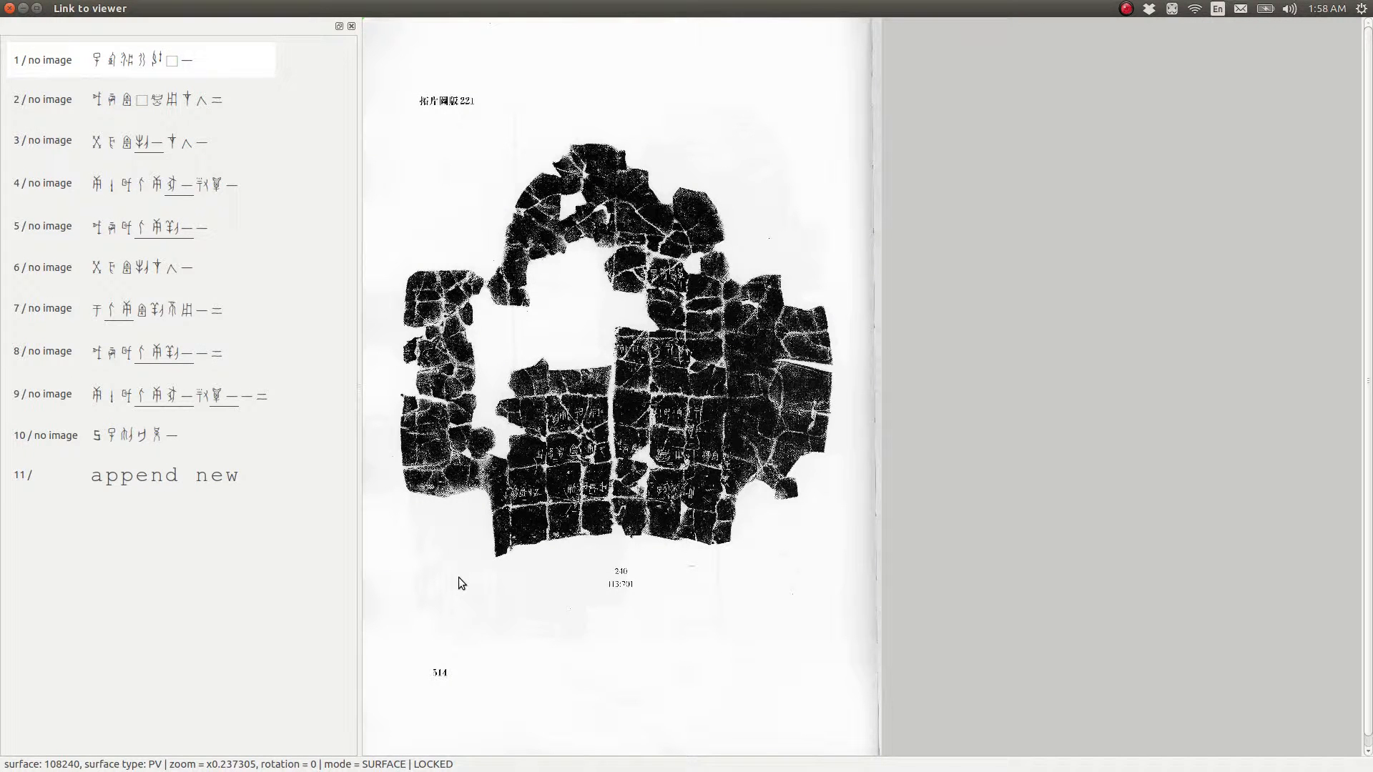
pyautogui.press('pagedown')
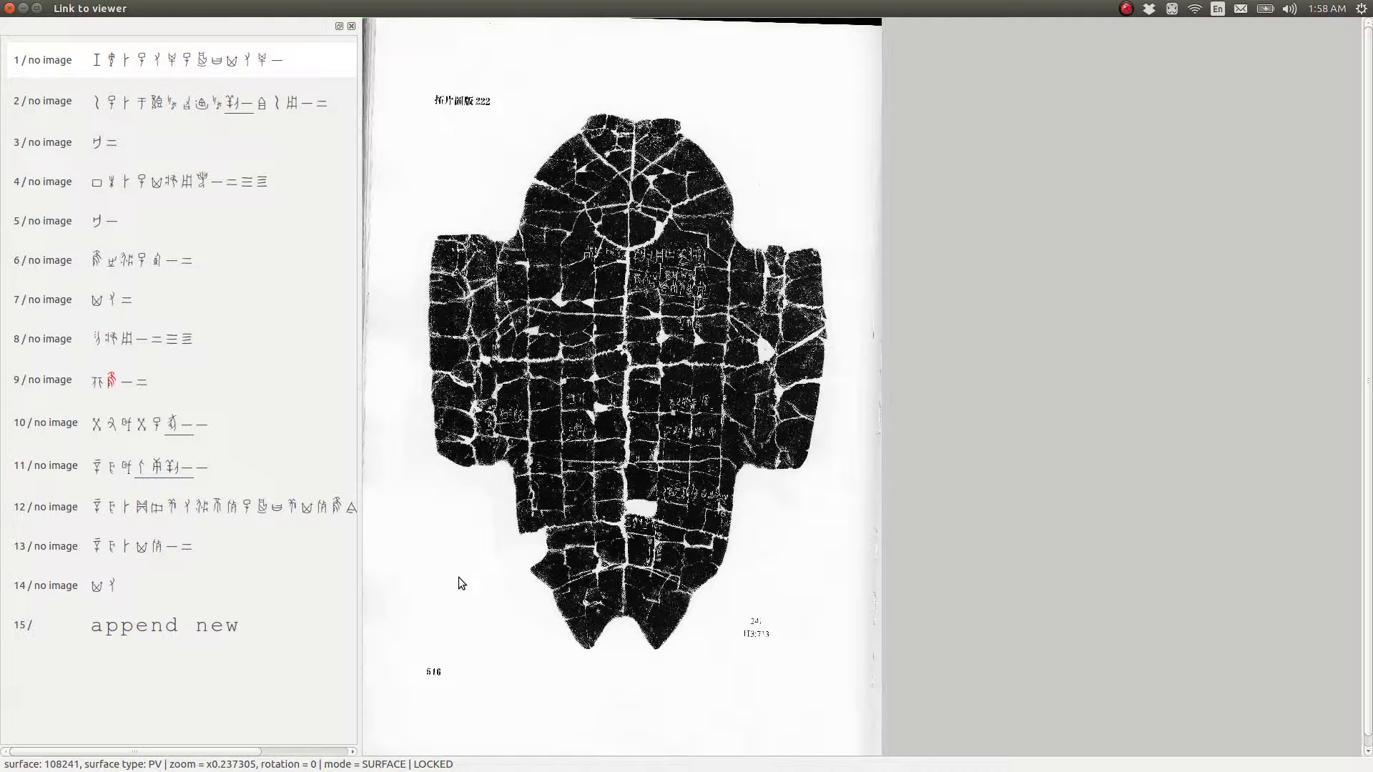
# Return through the preceding surfaces to surface 108237
pyautogui.press('pageup')
pyautogui.press('pageup')
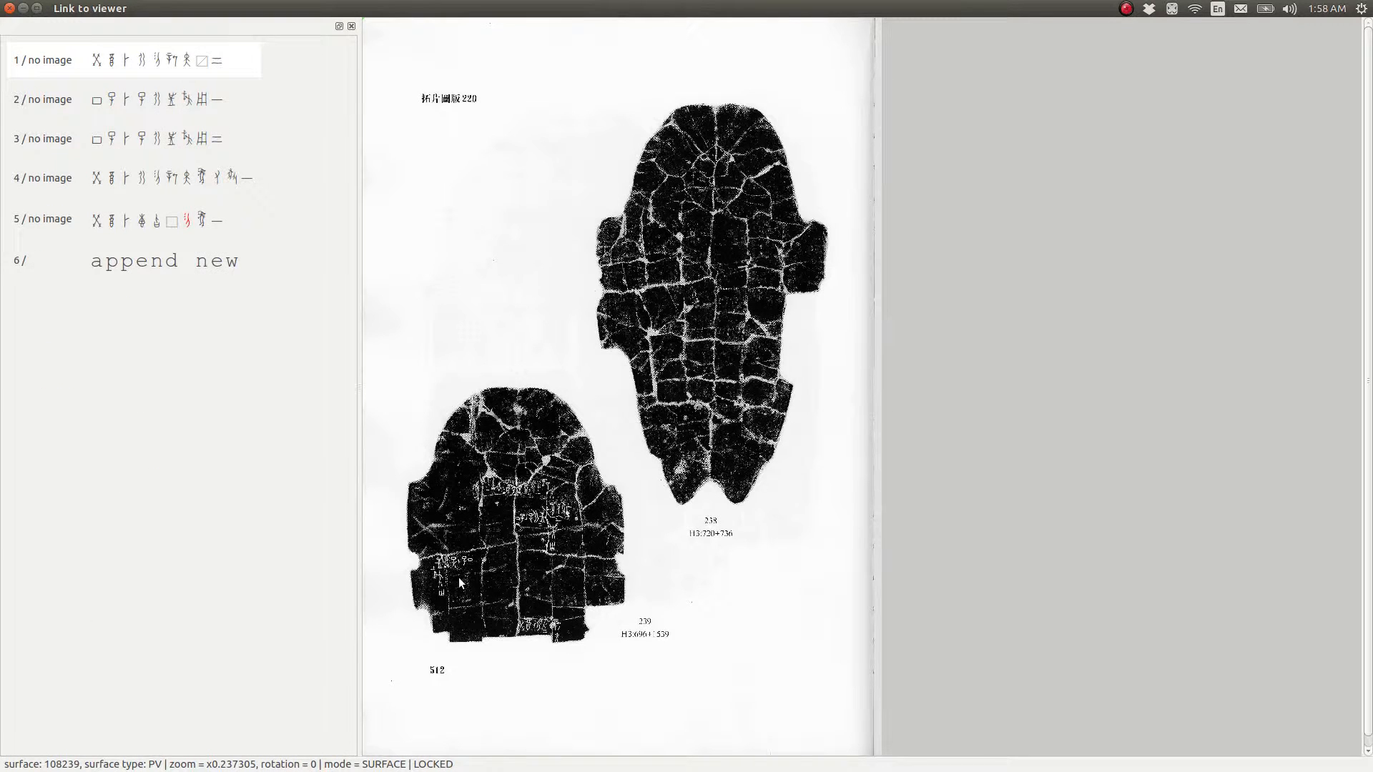
pyautogui.press('pageup')
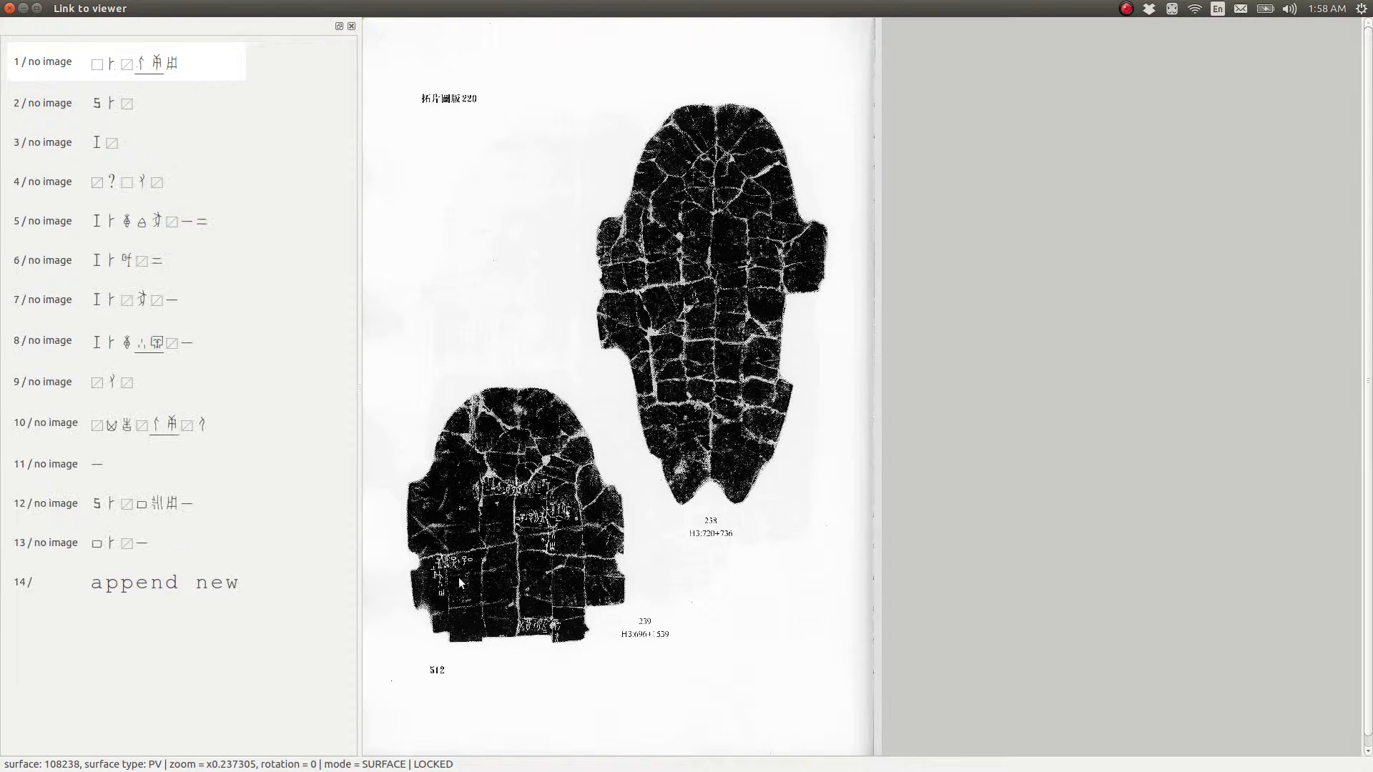
pyautogui.press('pageup')
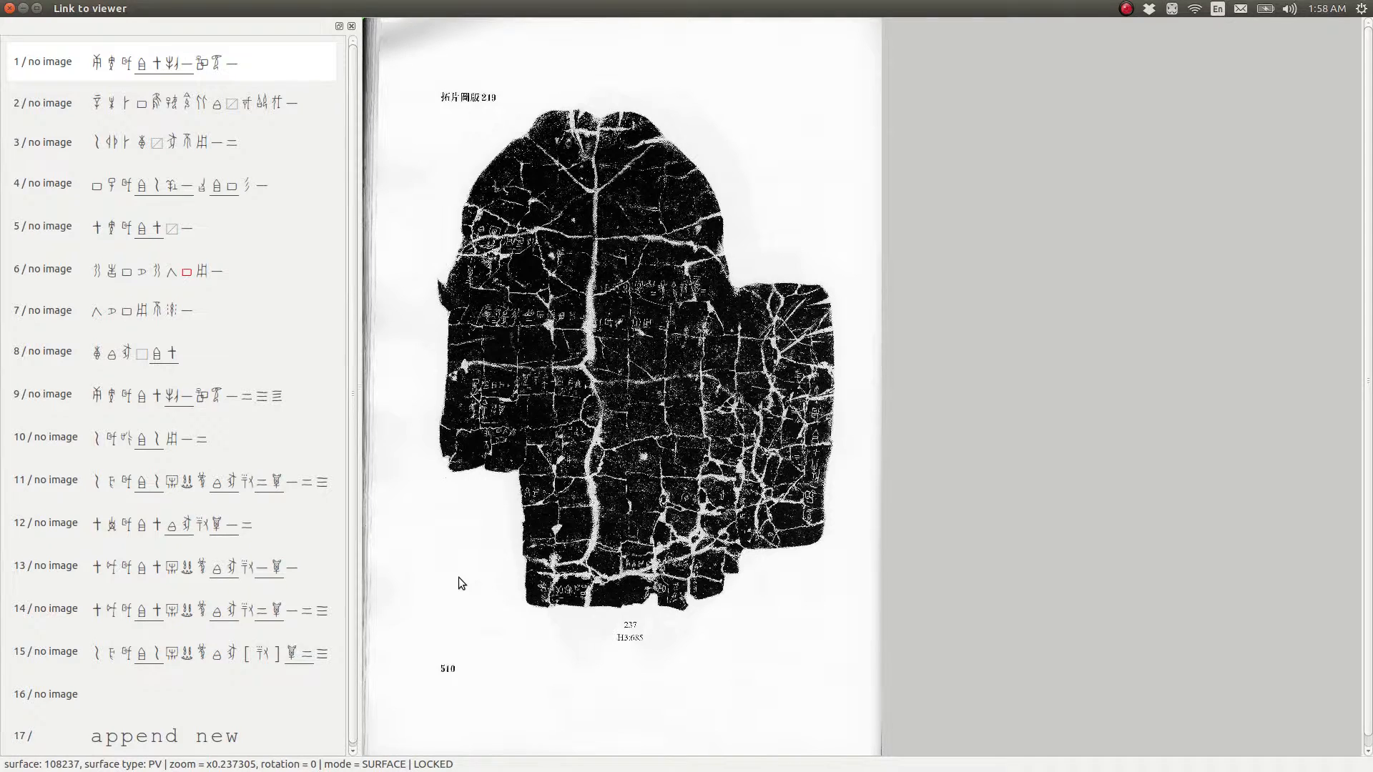
pyautogui.hotkey('alt', 'Tab')
pyautogui.hotkey('alt', 'Tab')
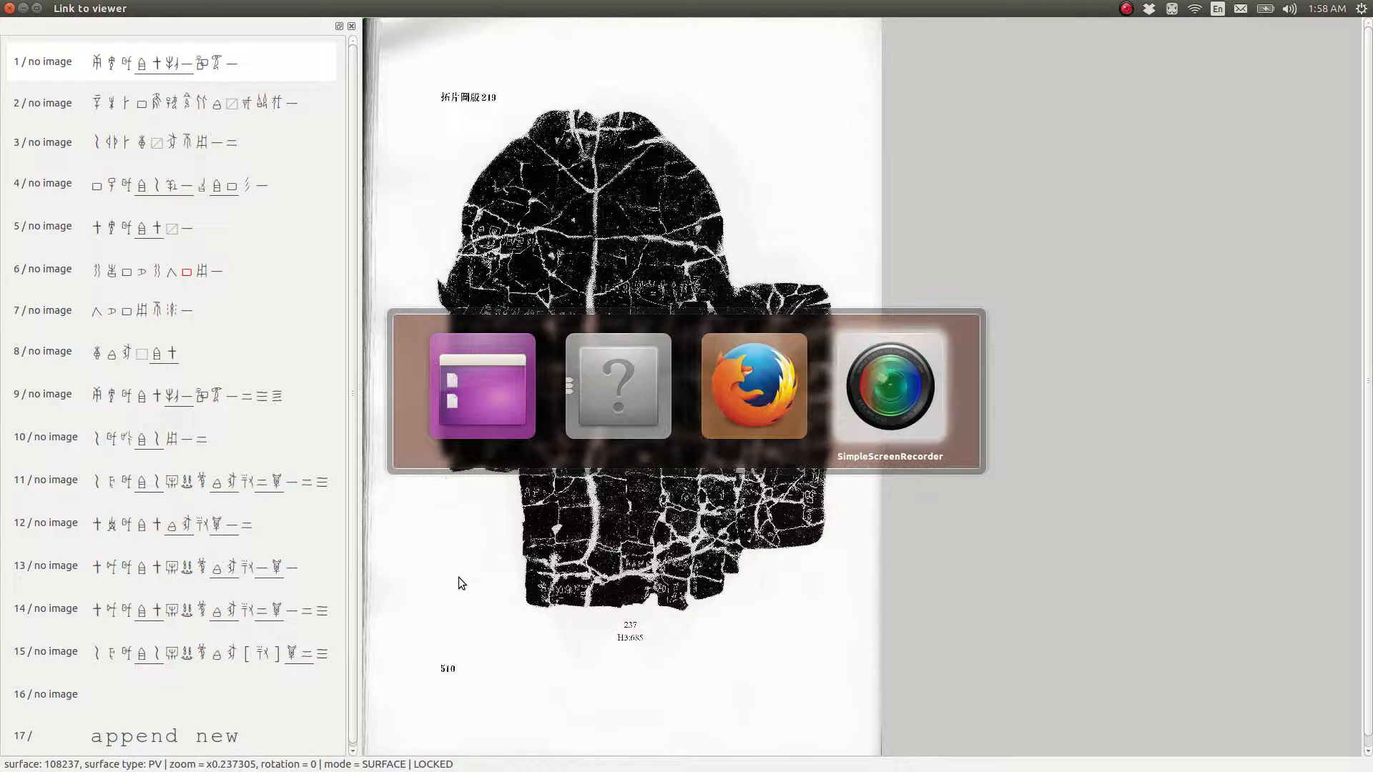
pyautogui.hotkey('alt', 'Tab')
pyautogui.hotkey('alt', 'Tab')
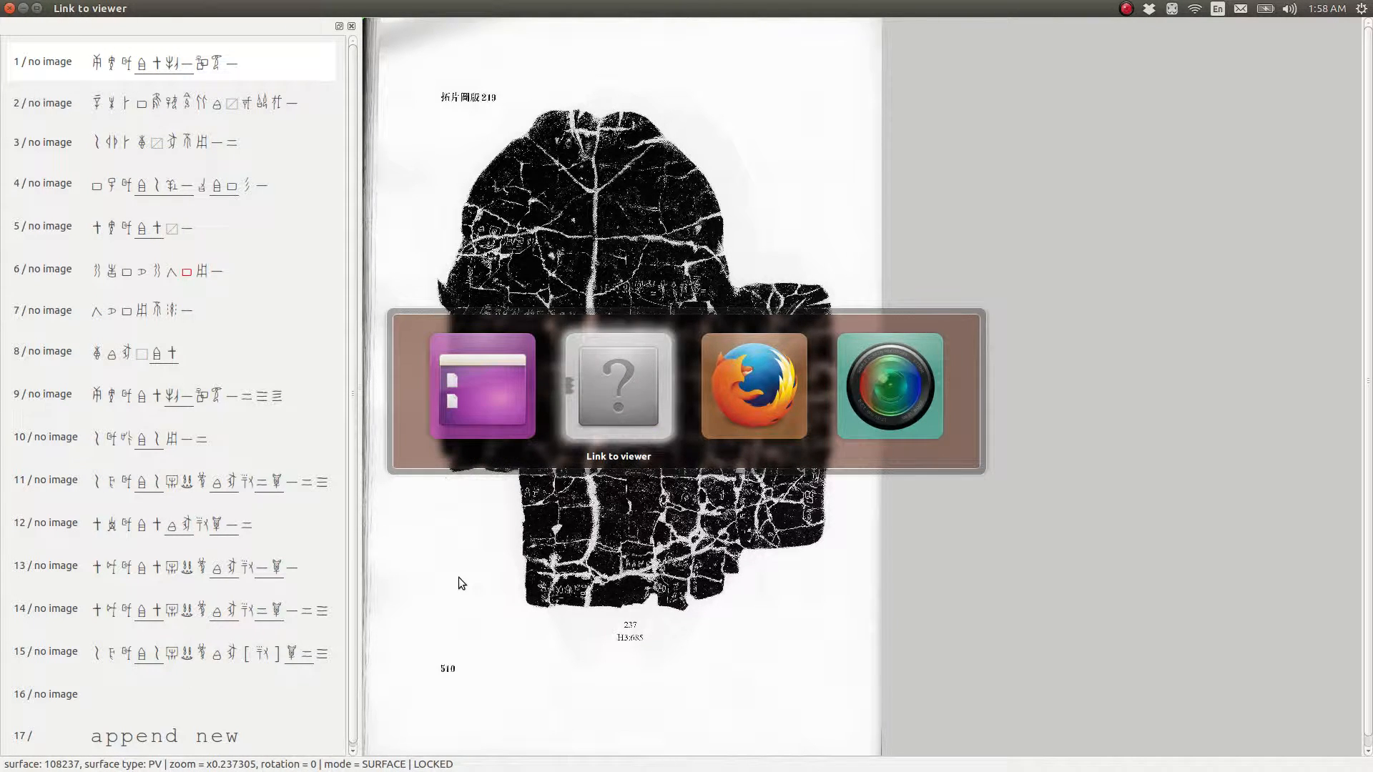
# Open the Home folder in the file manager, reposition its window, and show hidden files
pyautogui.moveTo(1, 665)
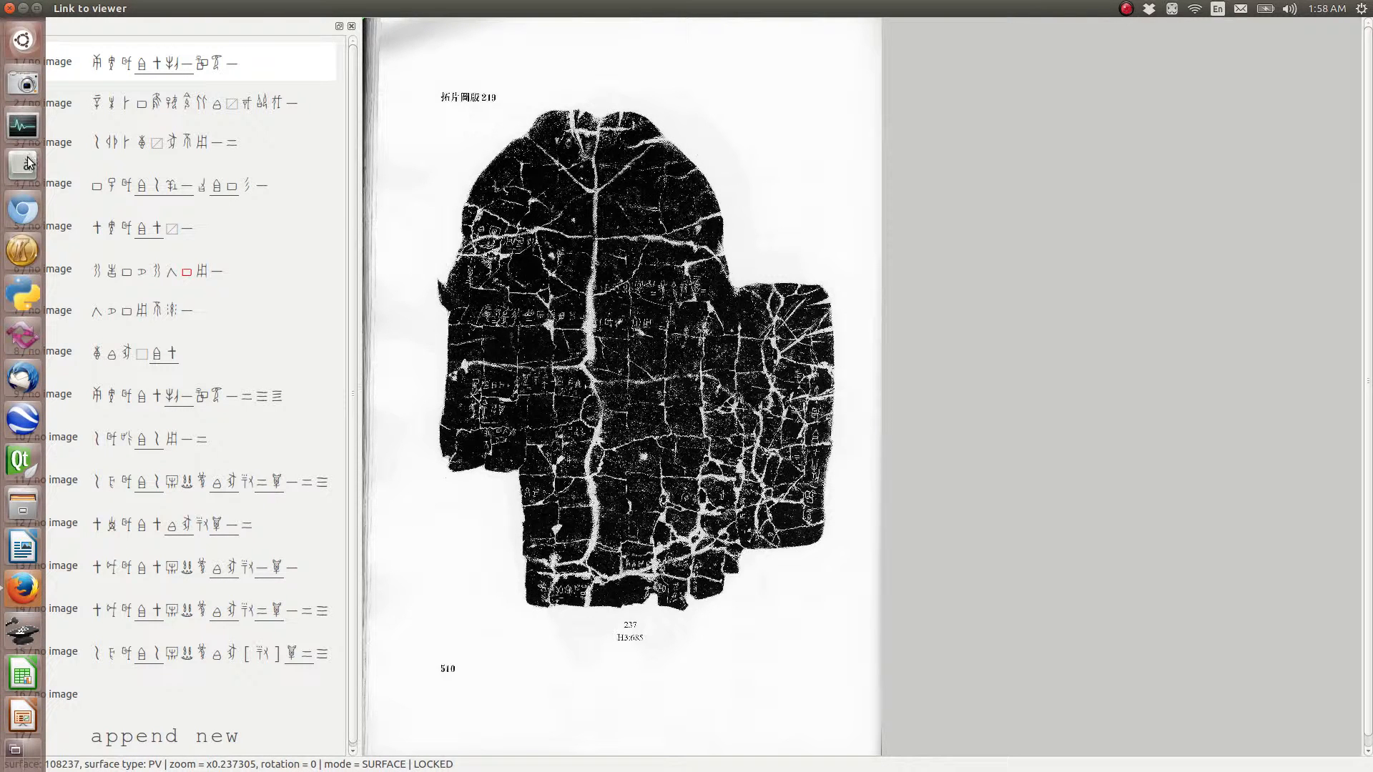
pyautogui.click(22, 505)
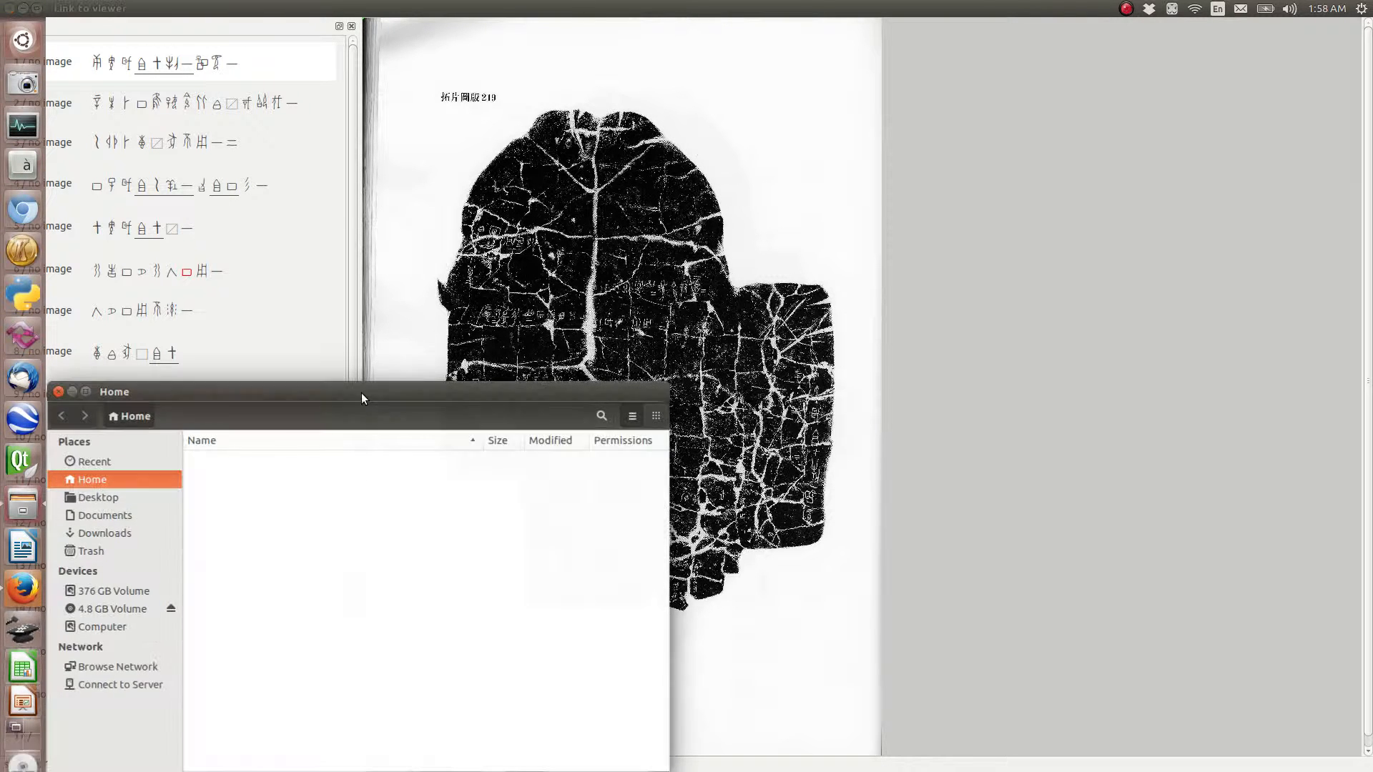
pyautogui.moveTo(314, 395); pyautogui.dragTo(593, 85)
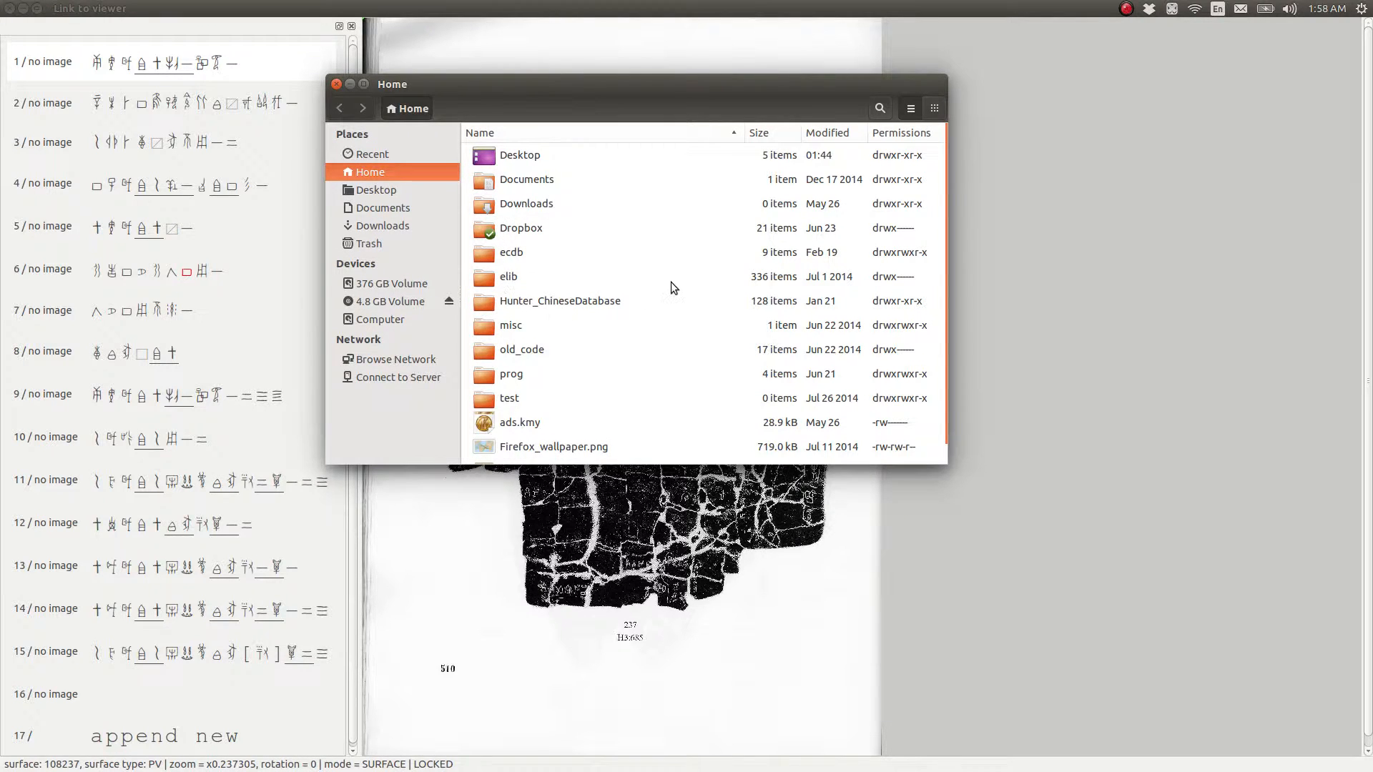
pyautogui.scroll(-1, 651, 290)
pyautogui.scroll(1, 652, 294)
pyautogui.click(452, 87)
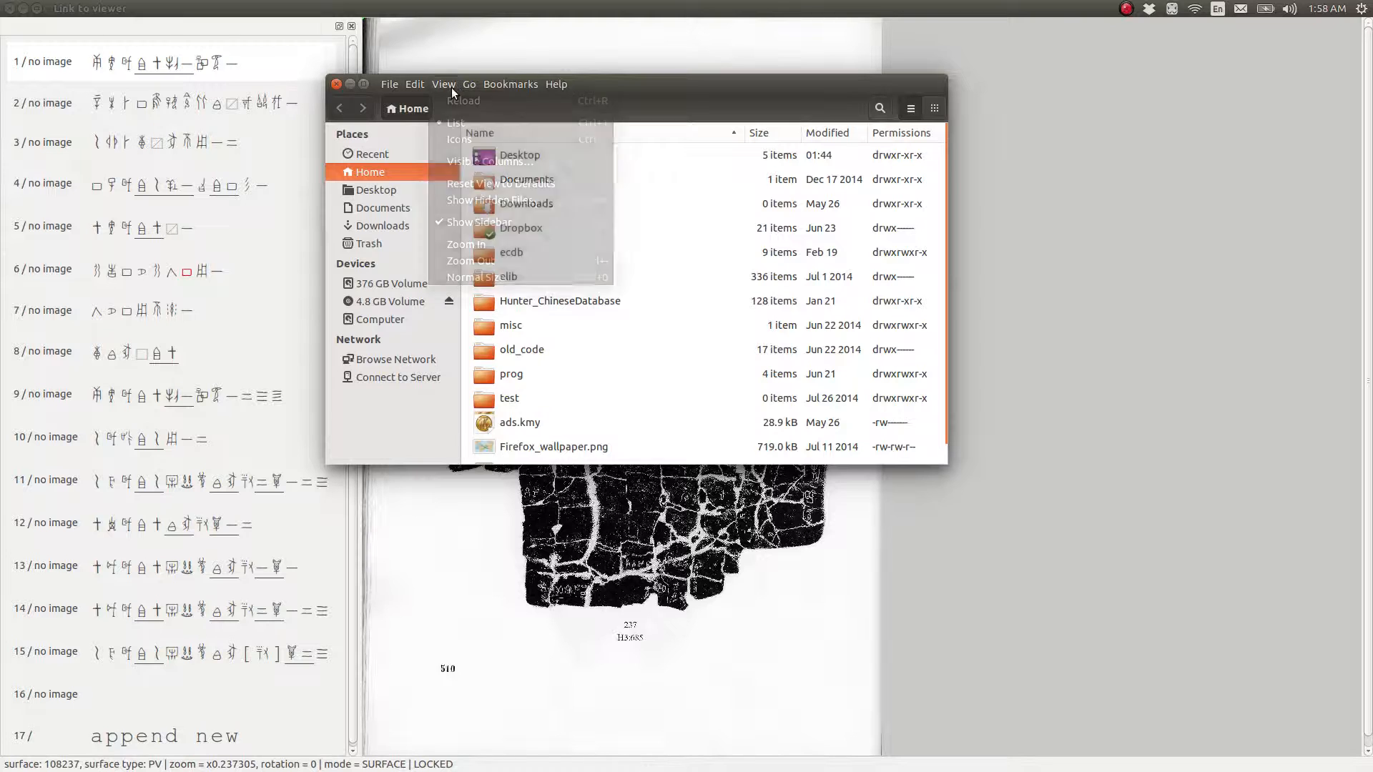
pyautogui.click(465, 200)
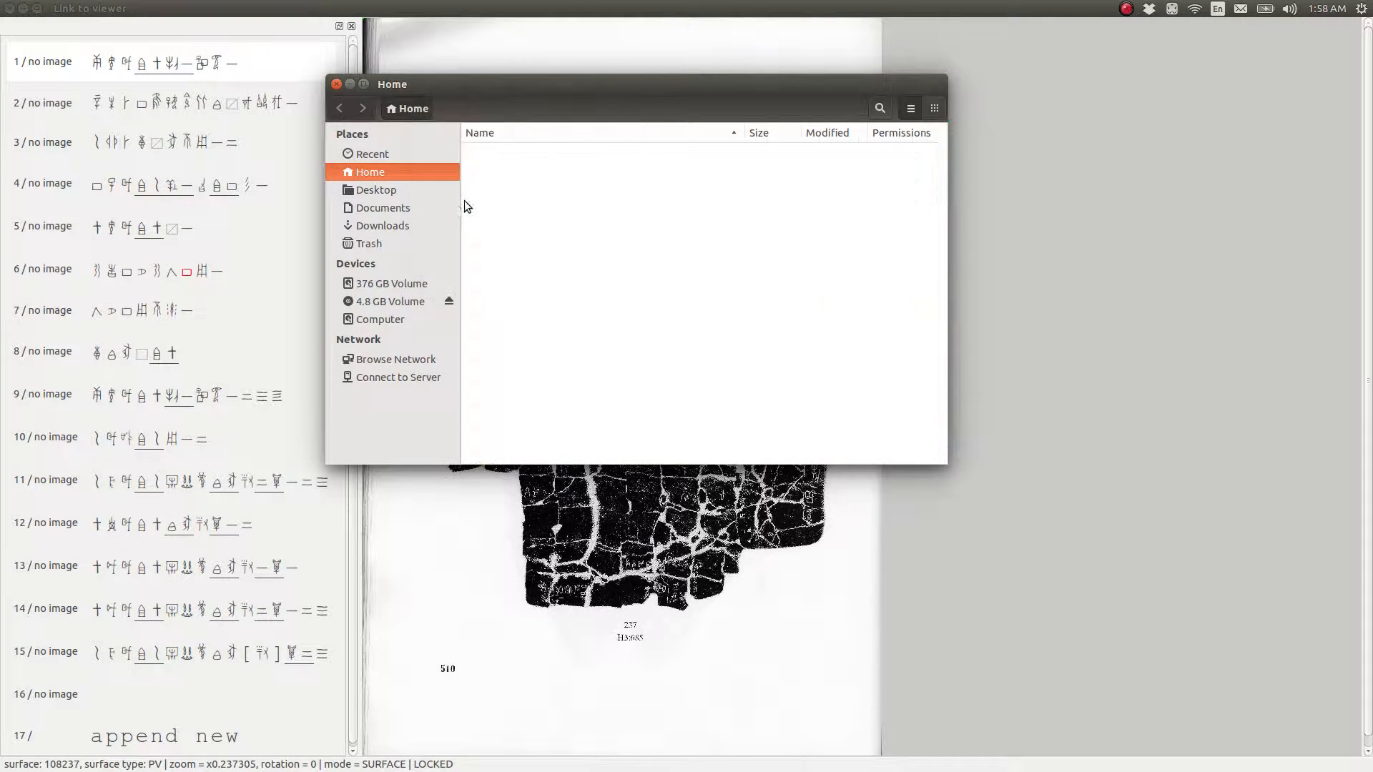
# Open the hidden .cangjie configuration file in gedit to inspect its stored last surface, and close the file manager
pyautogui.scroll(-6, 647, 300)
pyautogui.scroll(-10, 643, 302)
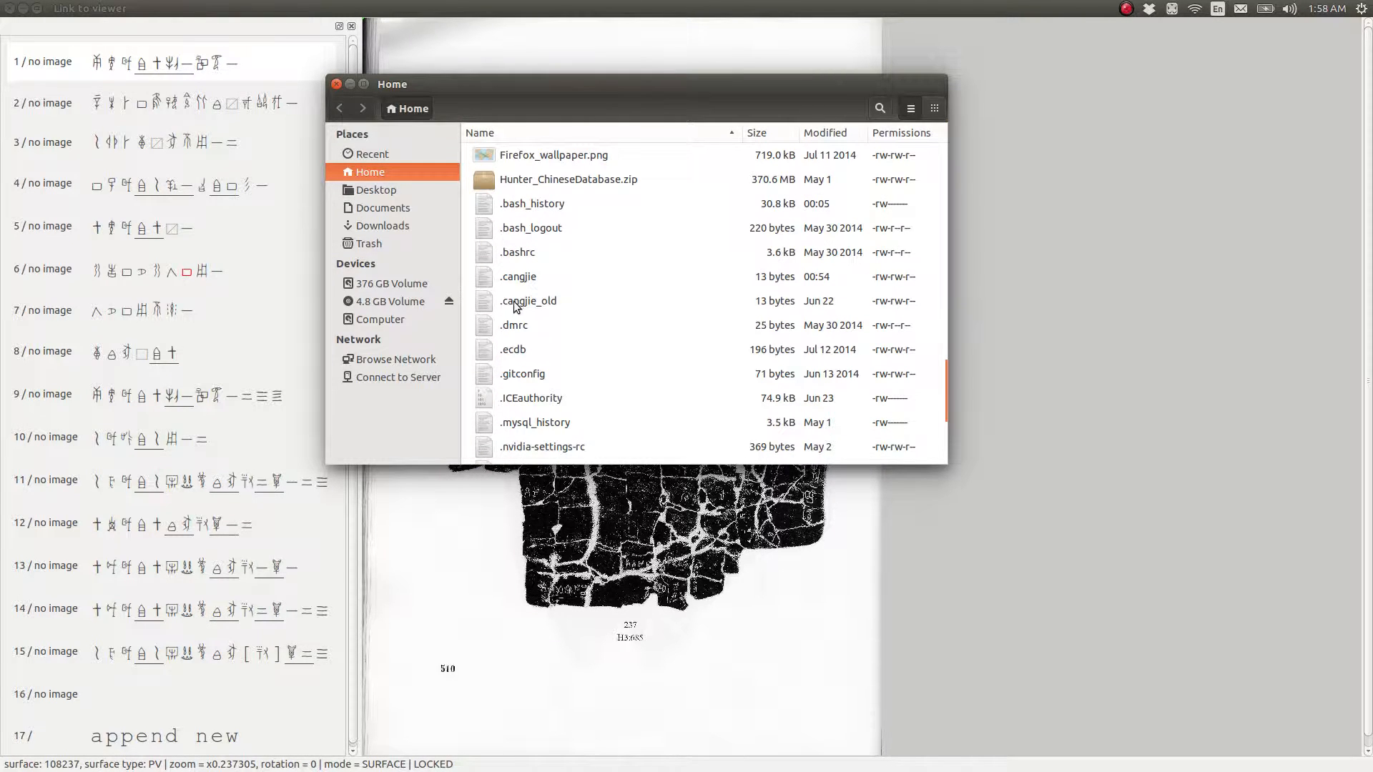
pyautogui.doubleClick(513, 279)
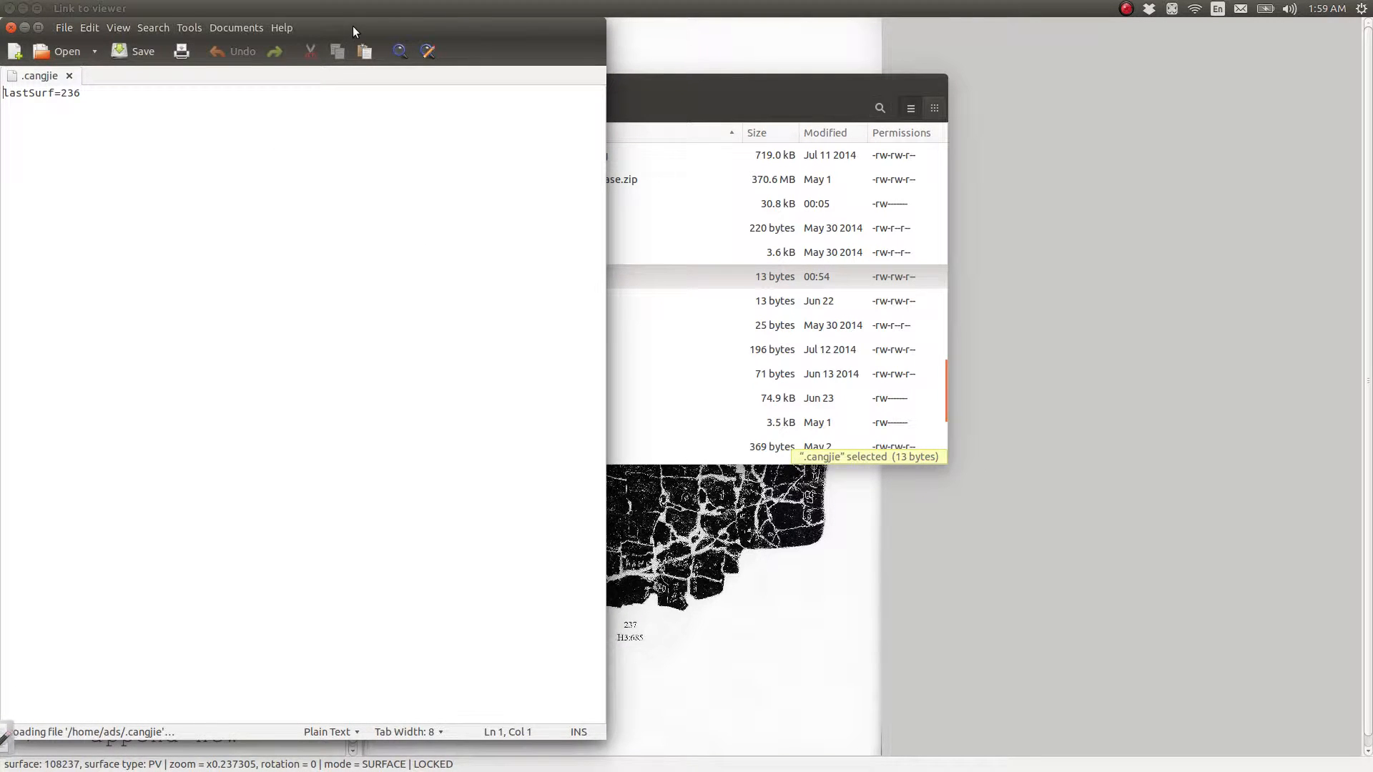
pyautogui.moveTo(353, 26); pyautogui.dragTo(1113, 177)
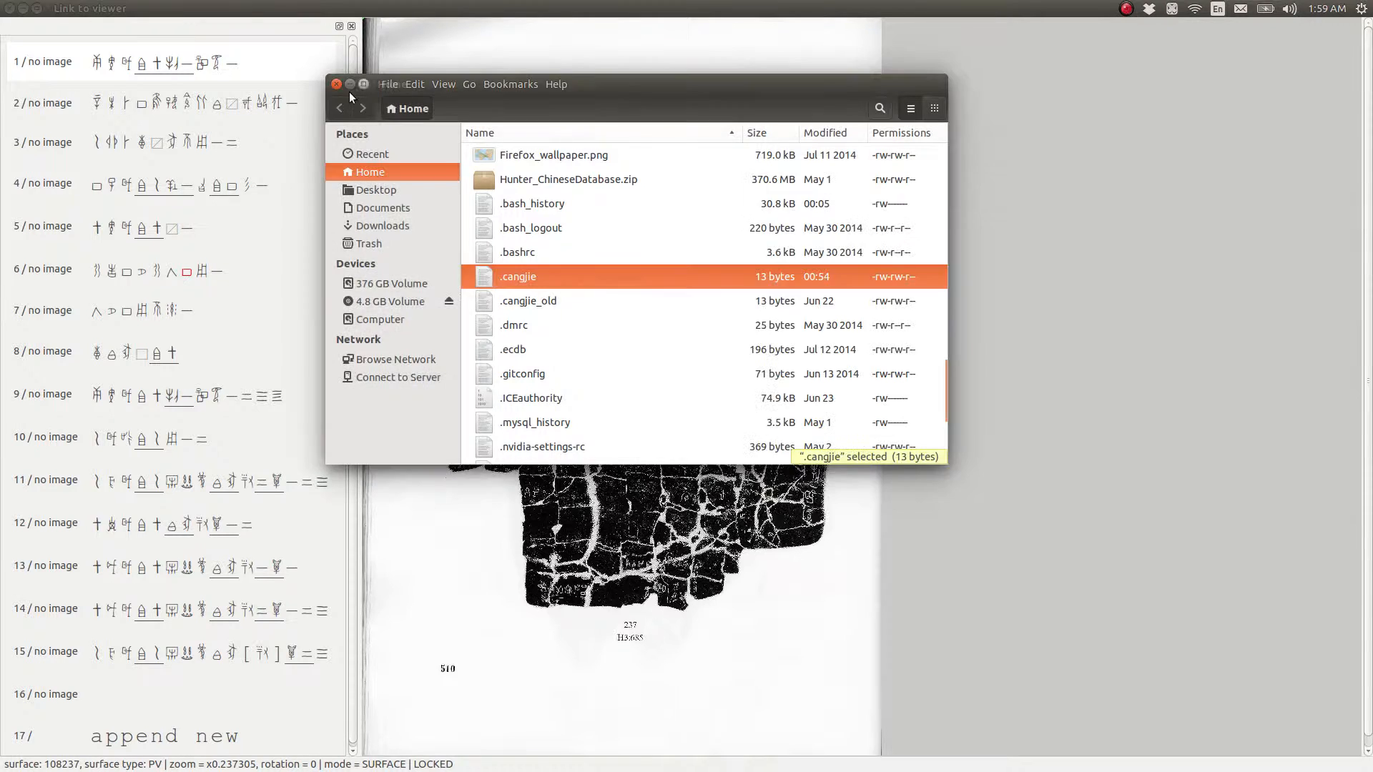
pyautogui.click(336, 85)
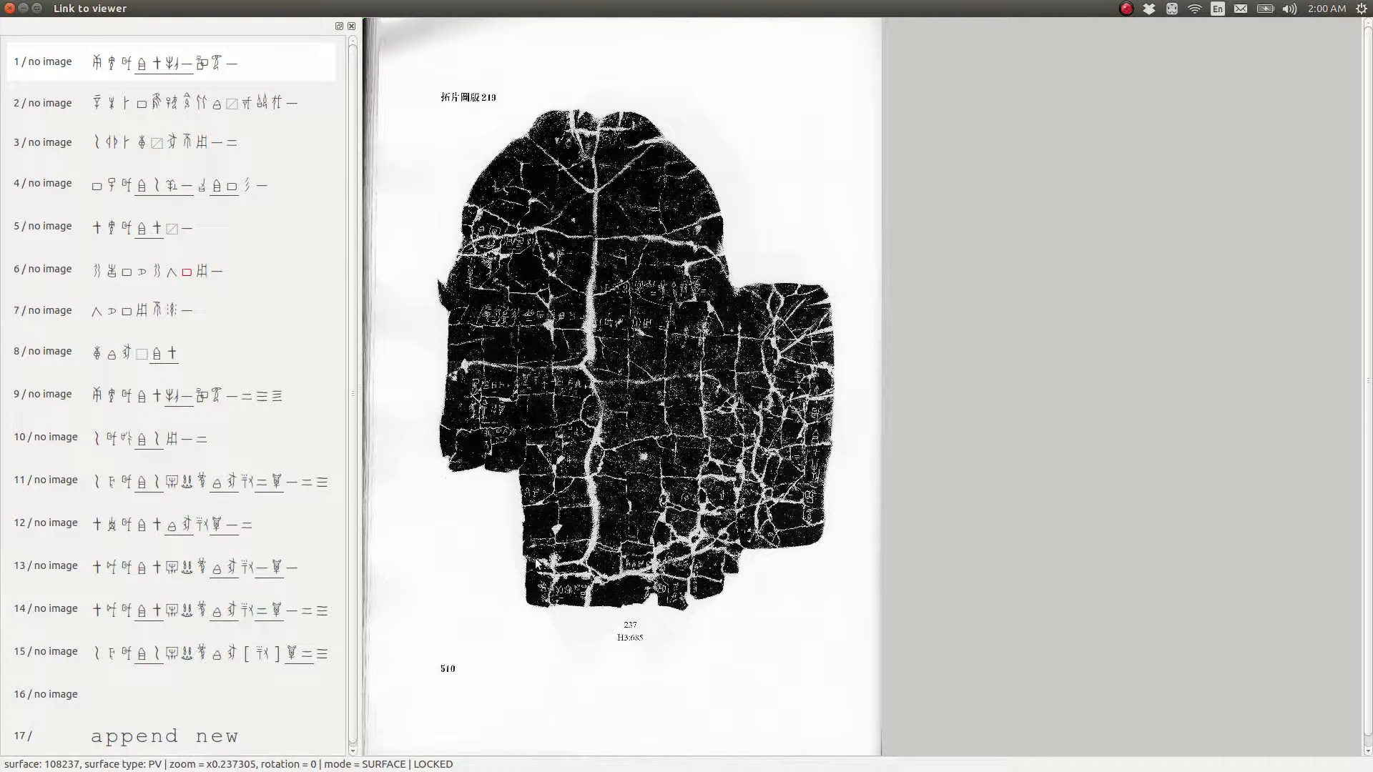
# Enlarge the rubbing image of surface 108237 to a zoom of x2.37037
pyautogui.scroll(4, 536, 563)
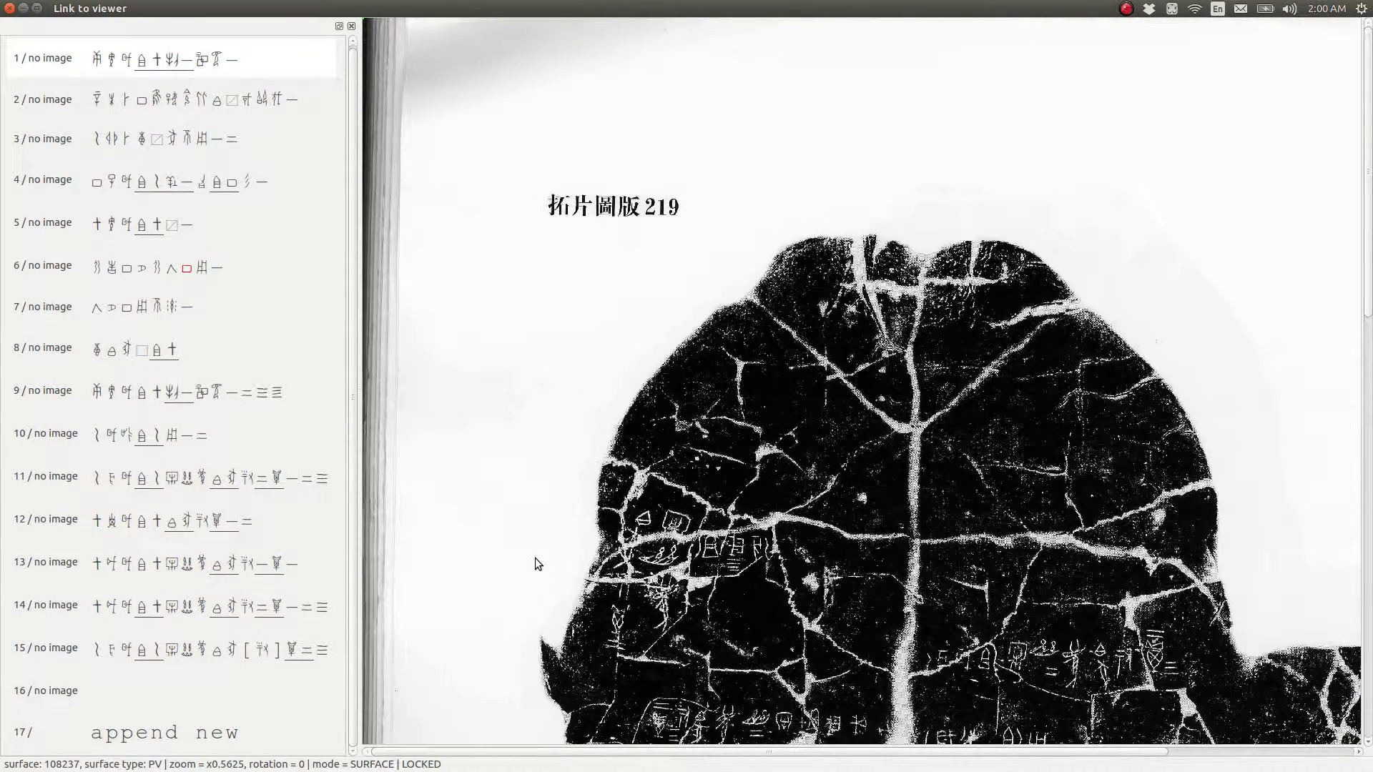
pyautogui.scroll(-5, 831, 470)
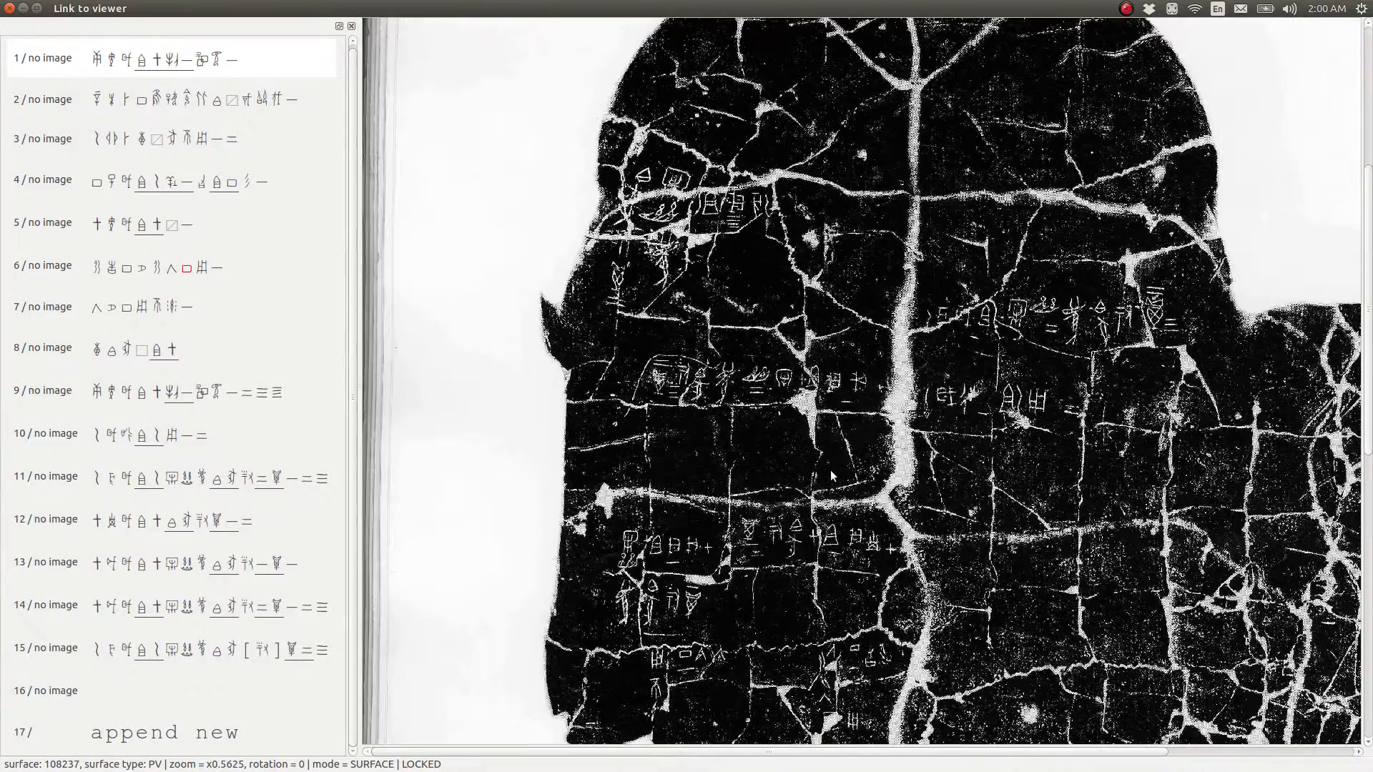
pyautogui.scroll(3, 831, 470)
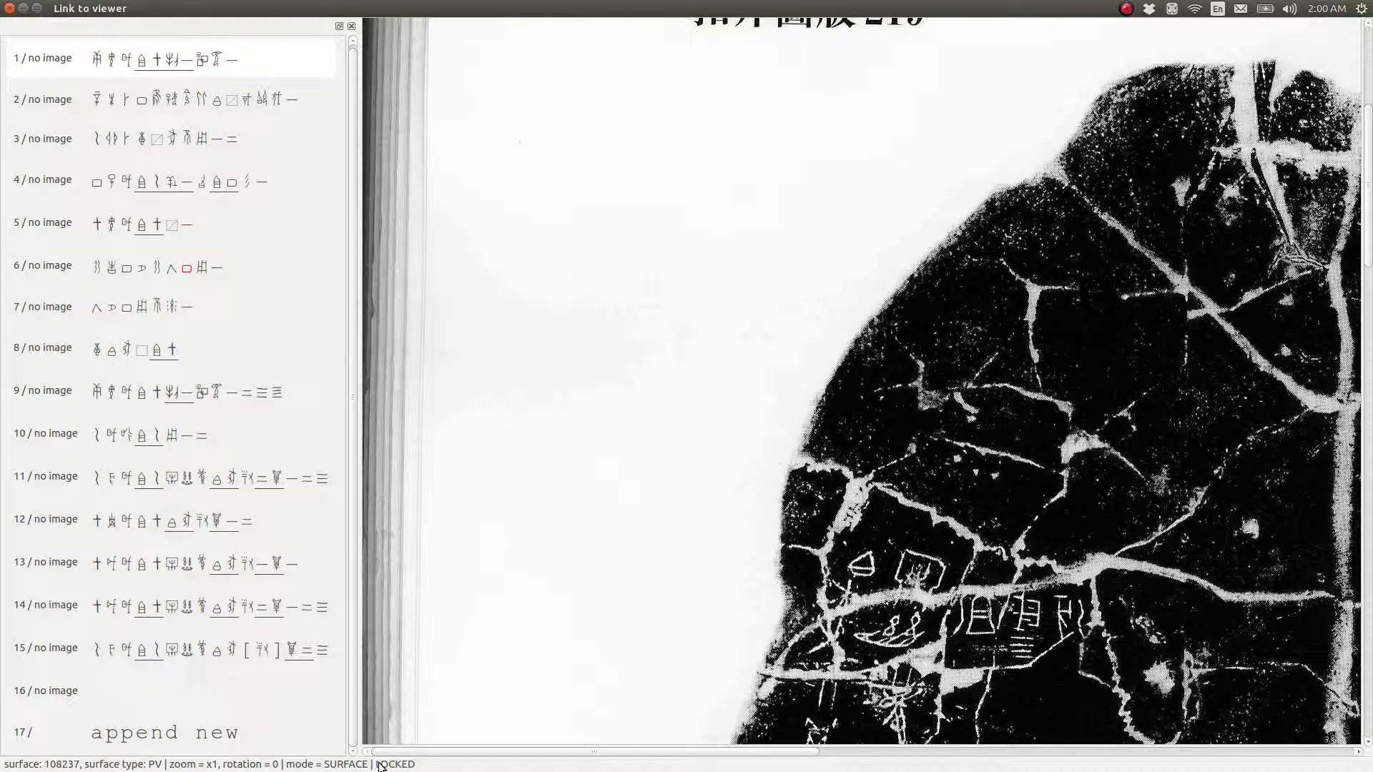
pyautogui.hotkey('ctrl', '+')
pyautogui.hotkey('ctrl', '+')
pyautogui.hotkey('ctrl', '+')
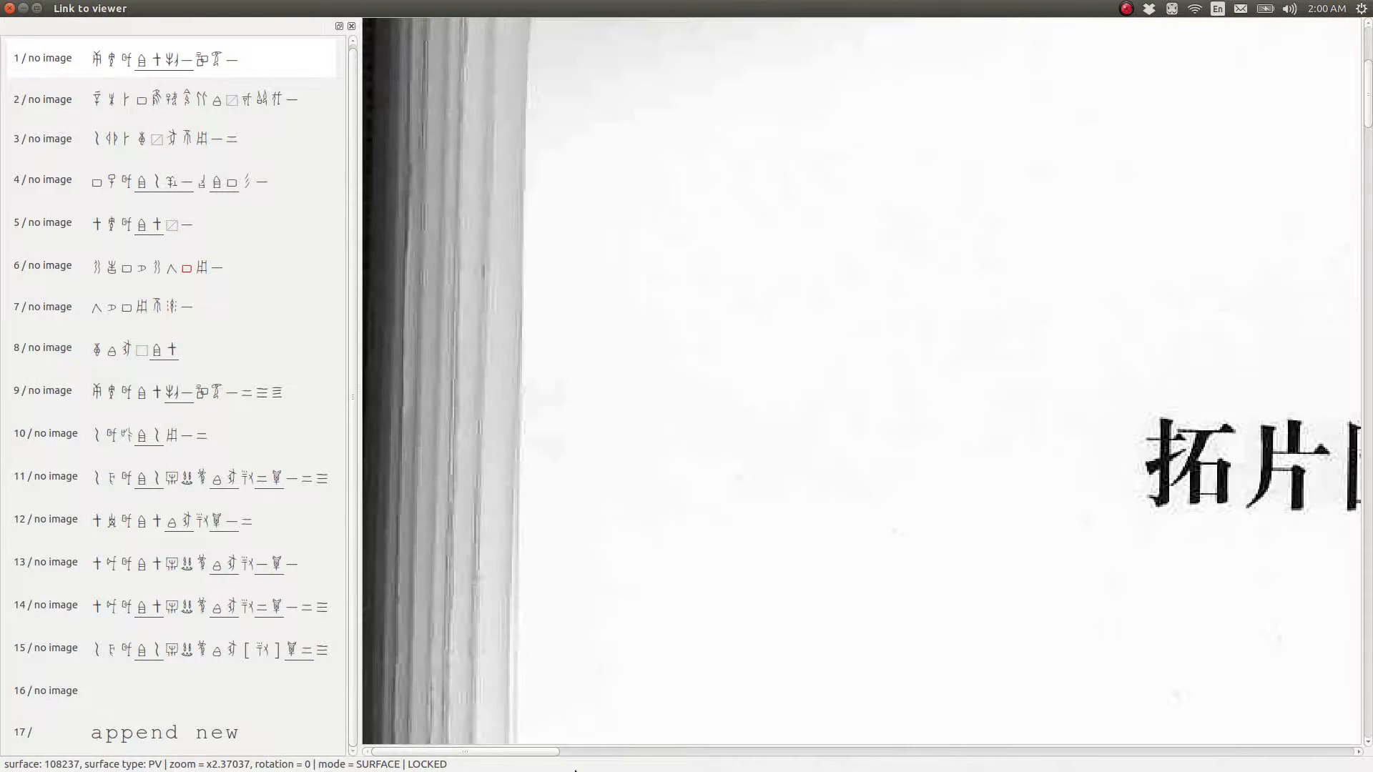
# Examine the inscribed graphs beside the rubbing's central vertical crack at high magnification
pyautogui.scroll(-11, 929, 596)
pyautogui.scroll(12, 933, 547)
pyautogui.scroll(-1, 1186, 387)
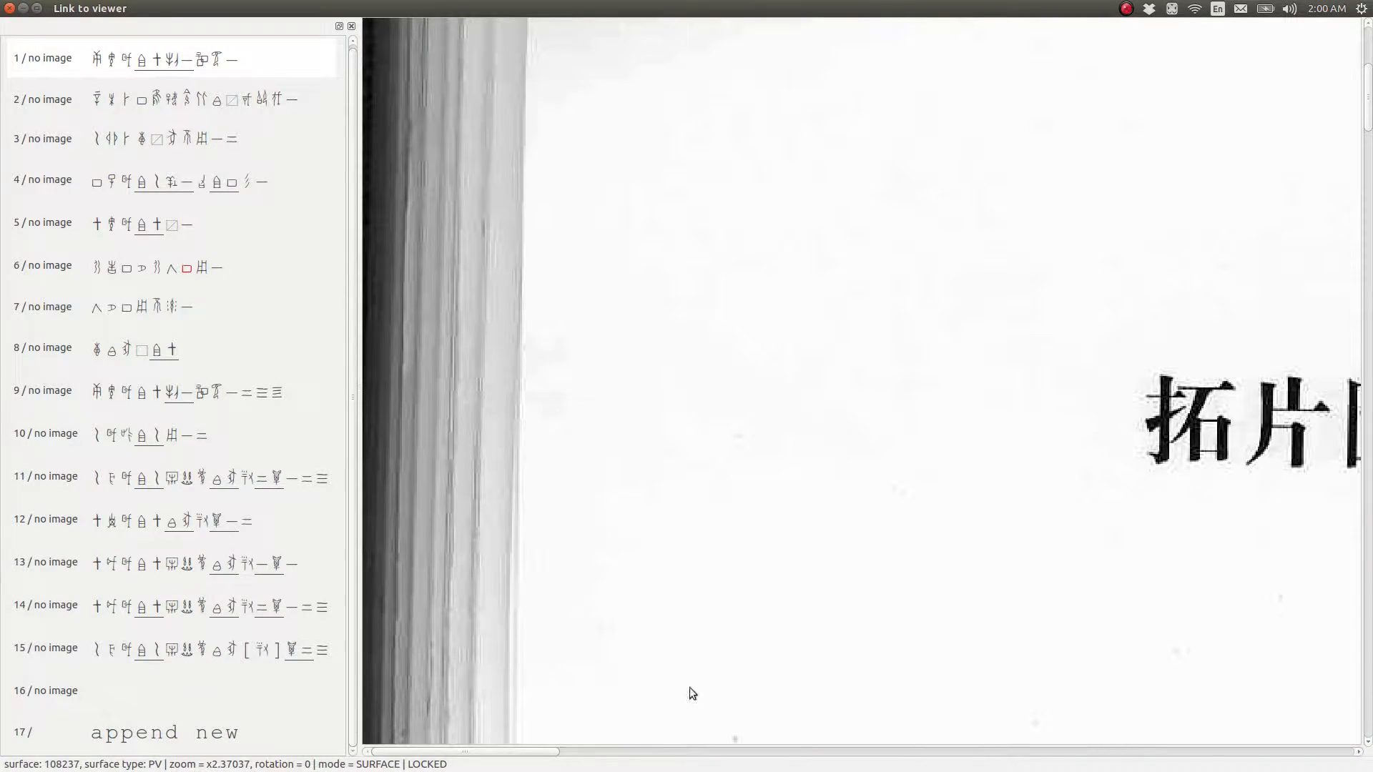
pyautogui.moveTo(532, 755); pyautogui.dragTo(898, 751)
pyautogui.scroll(-8, 893, 613)
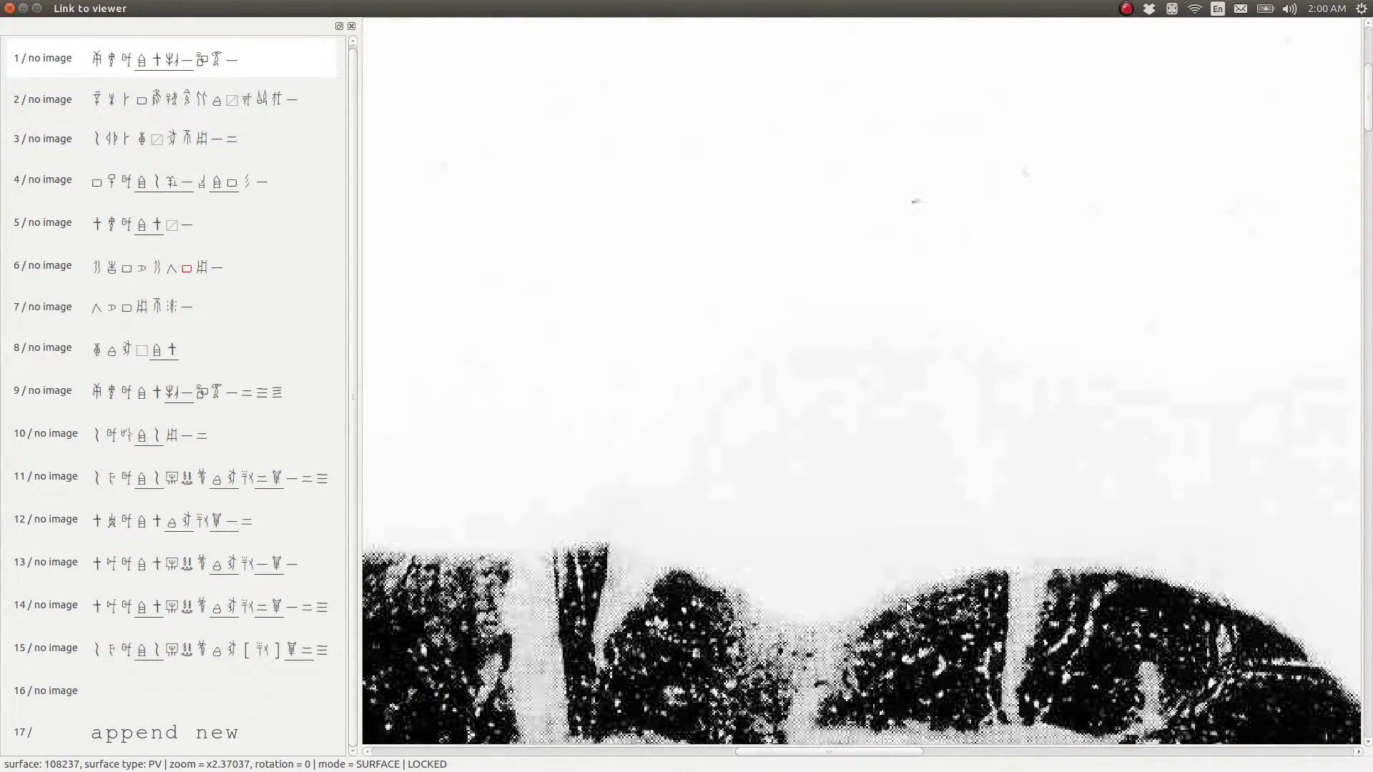
pyautogui.scroll(-12, 895, 611)
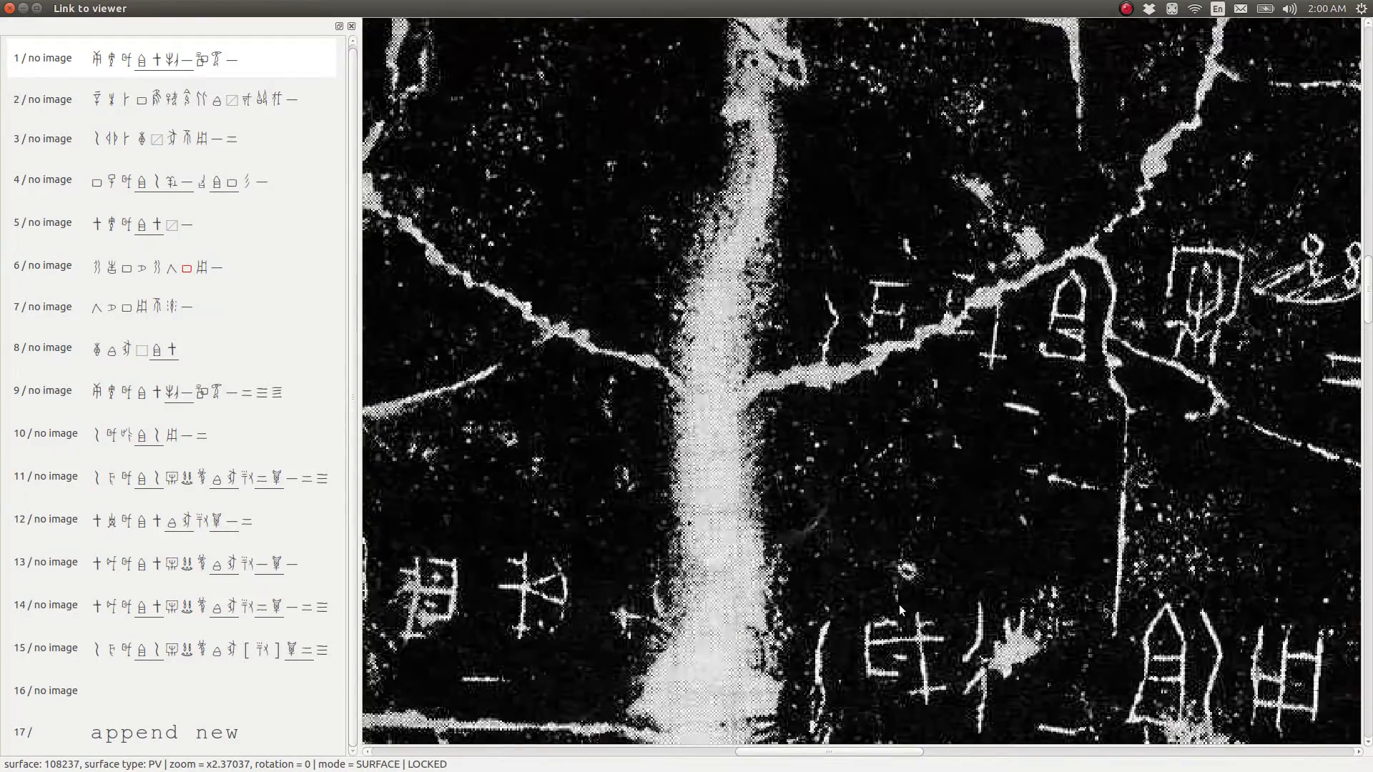
pyautogui.scroll(-9, 901, 610)
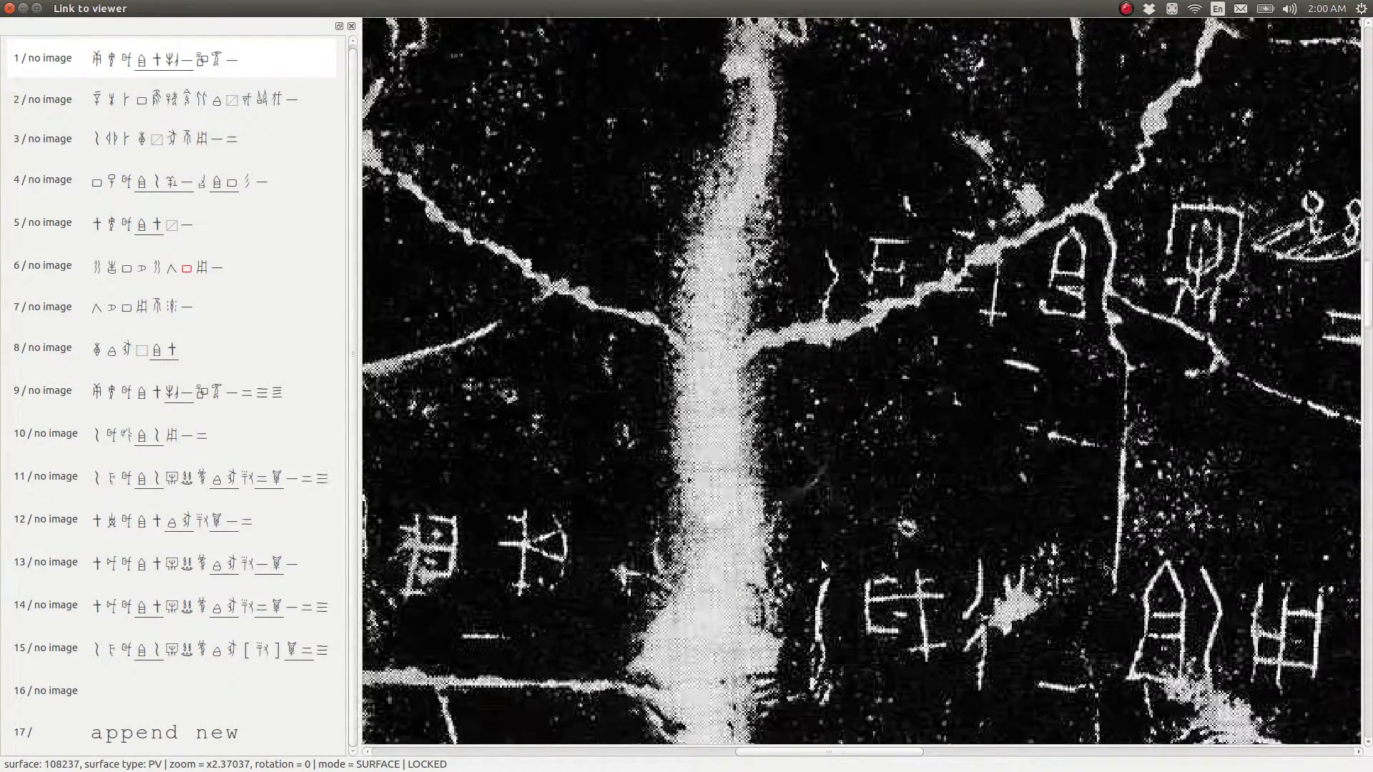
pyautogui.scroll(7, 1193, 309)
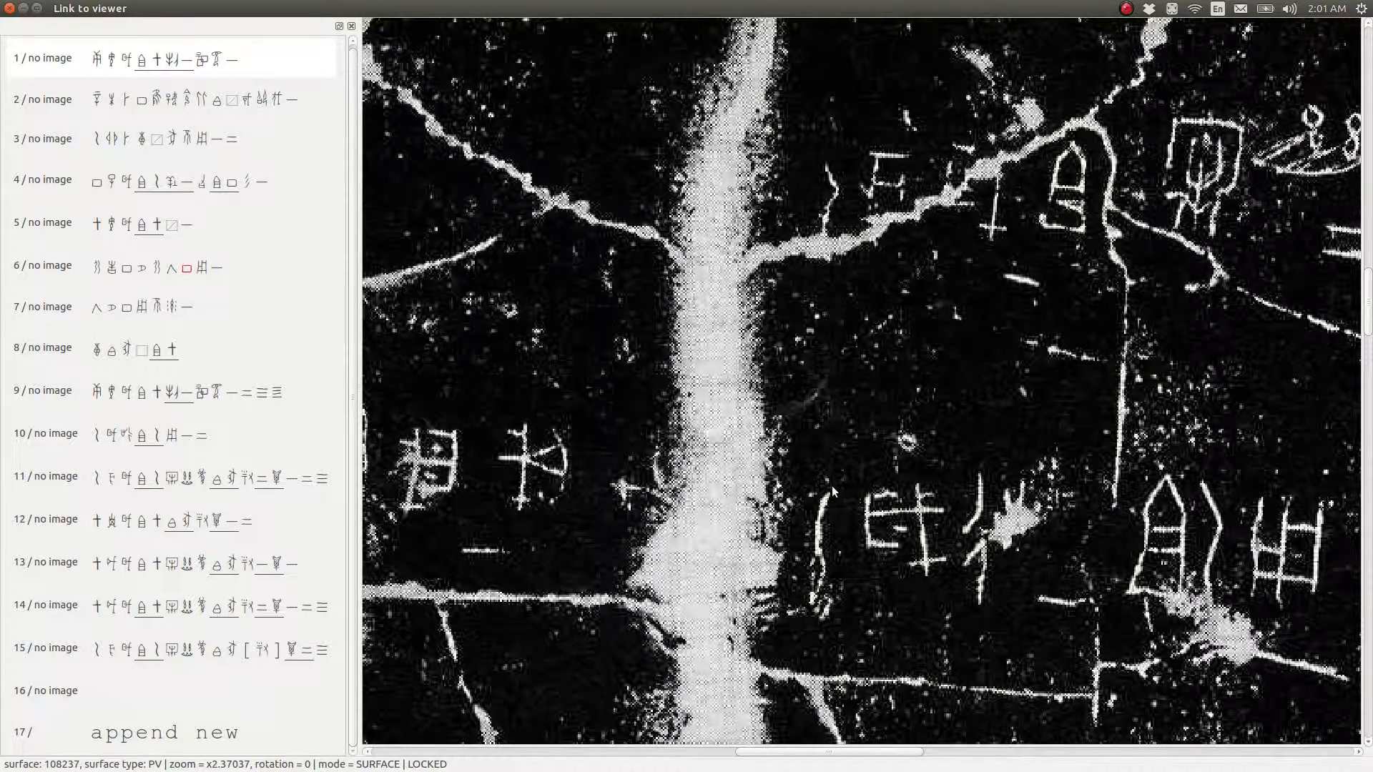
# Reduce the image zoom to x0.5625 and view the lower part of the rubbing with its caption
pyautogui.scroll(-3, 832, 487)
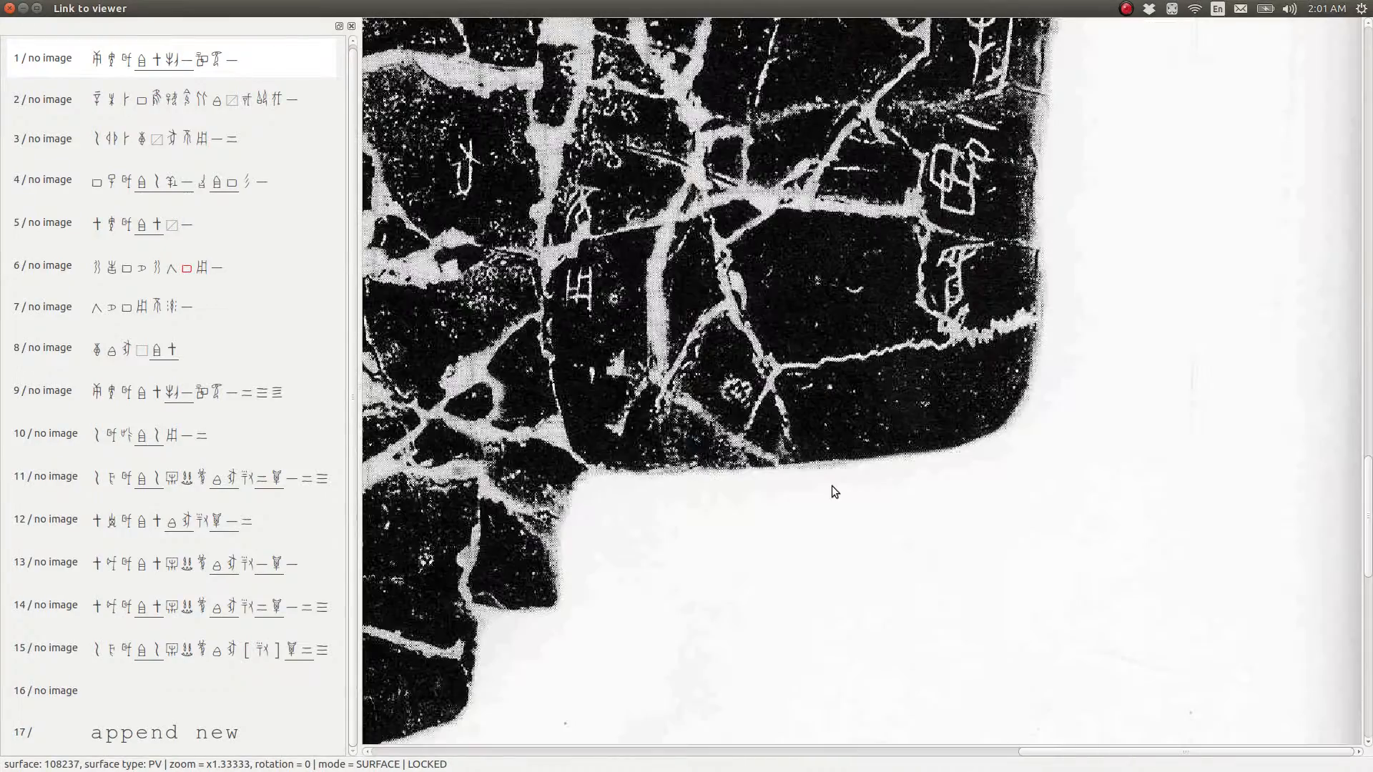
pyautogui.scroll(10, 832, 491)
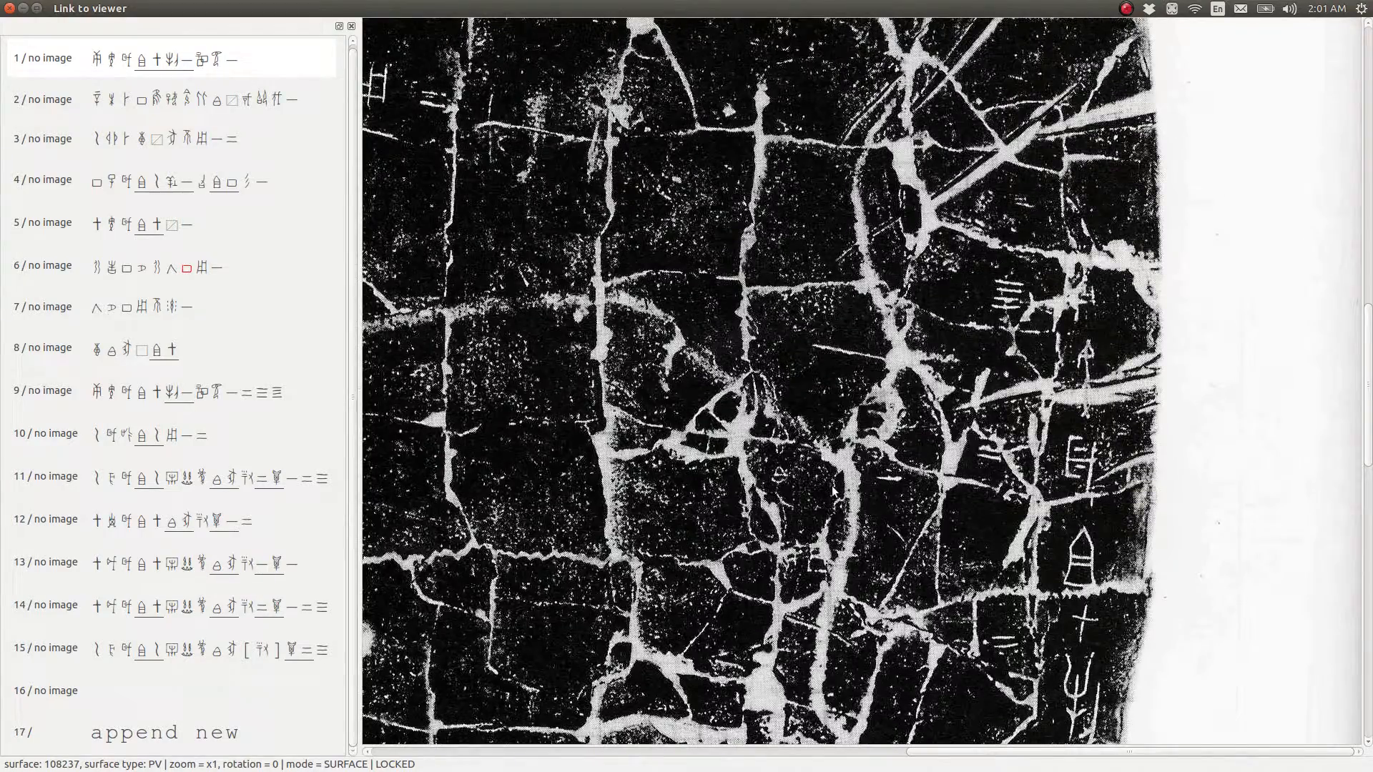
pyautogui.scroll(-1, 831, 489)
pyautogui.scroll(-3, 831, 486)
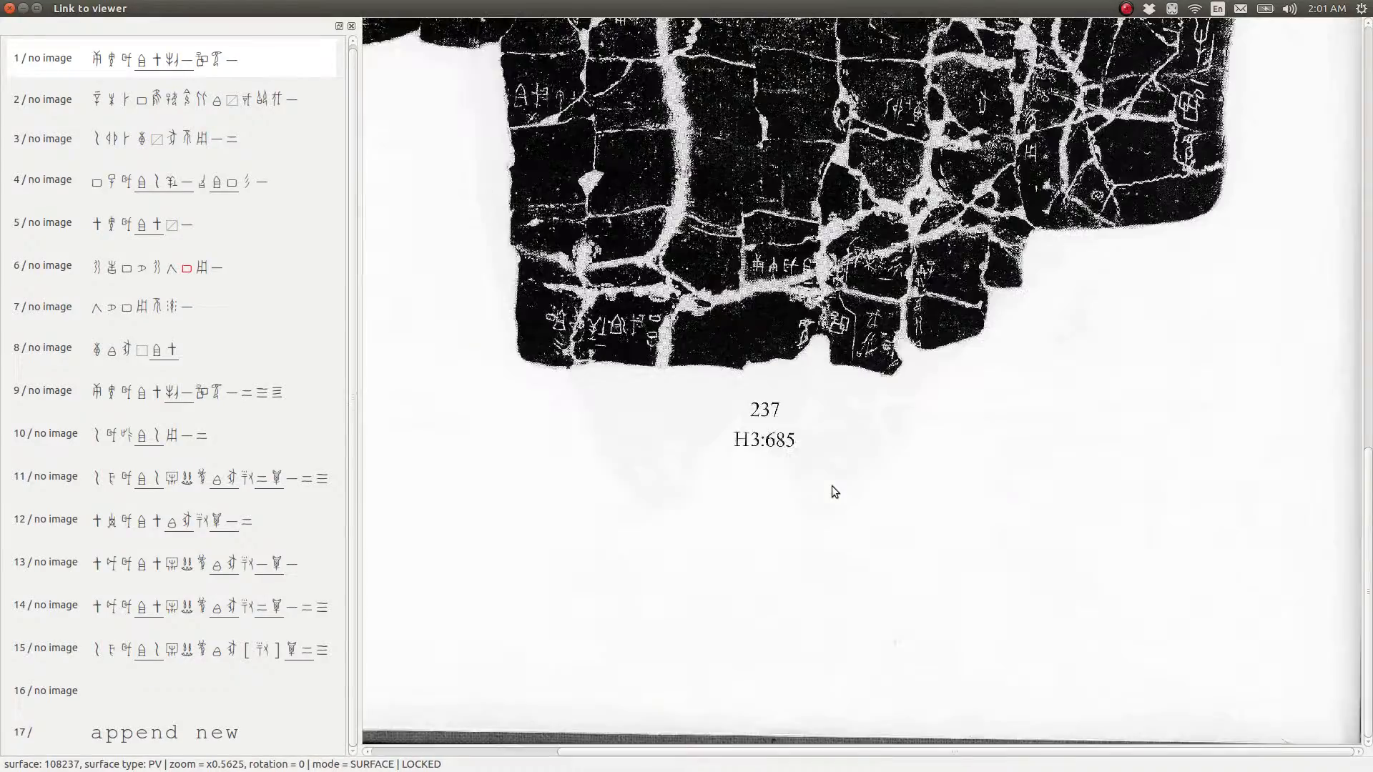
# Inspect the upper part of the rubbing at x1 zoom, and reduce the image to x0.237305 to show the whole page
pyautogui.scroll(-1, 832, 491)
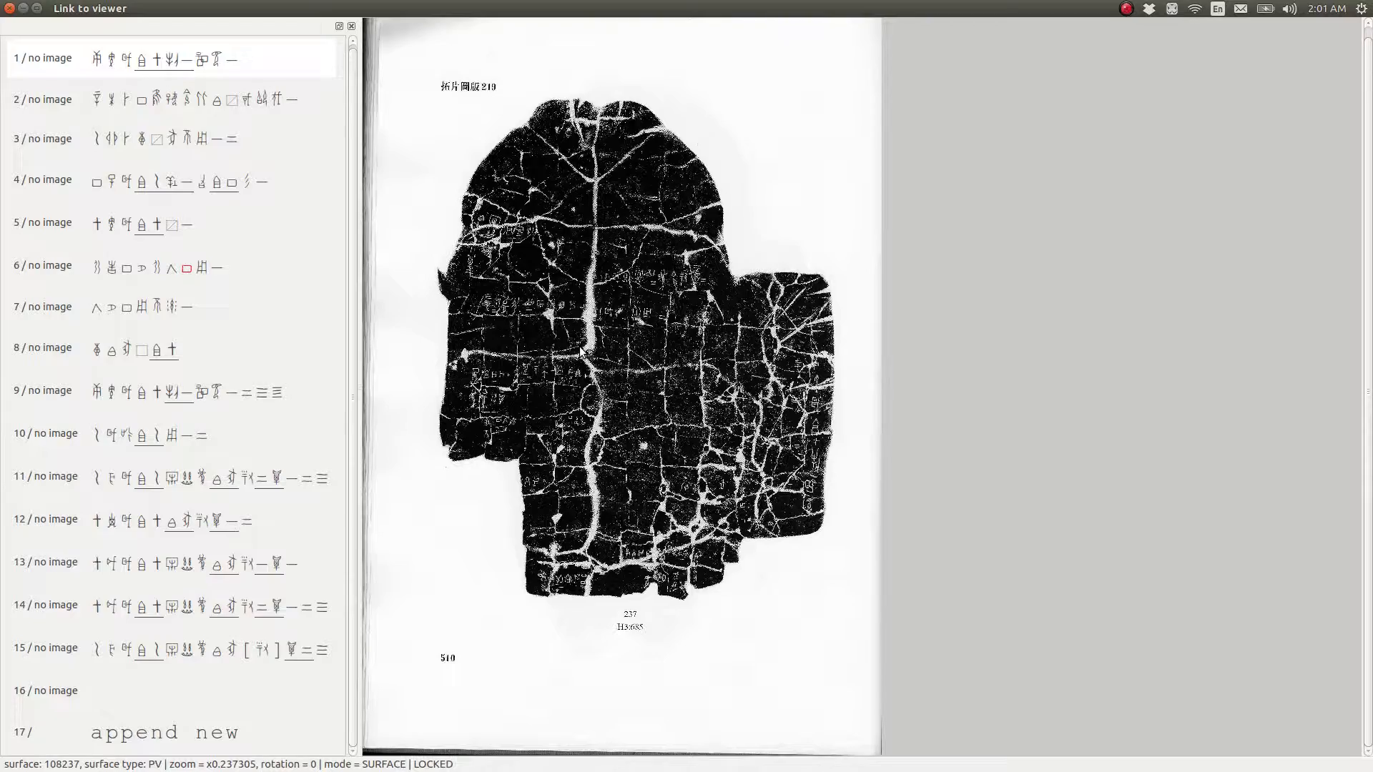
pyautogui.hotkey('ctrl', '0')
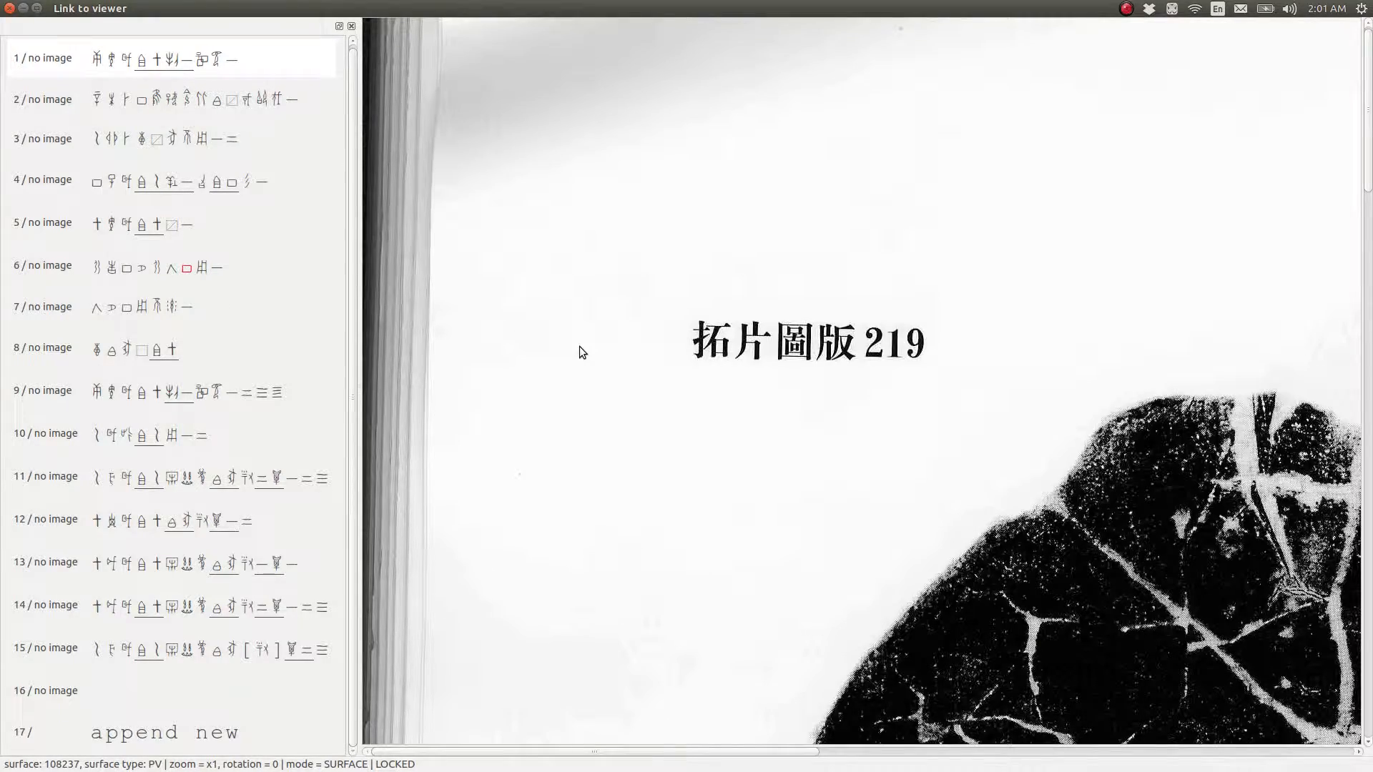
pyautogui.scroll(-12, 816, 346)
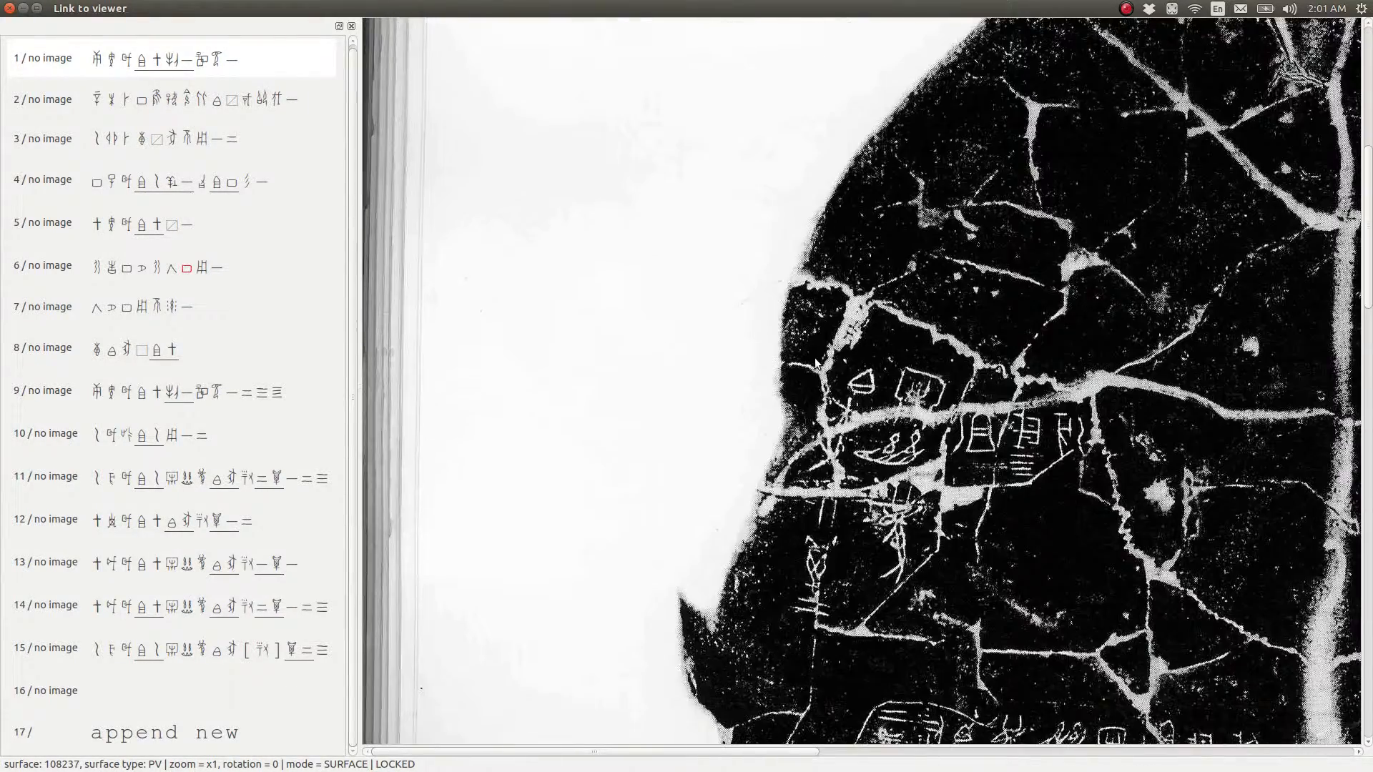
pyautogui.hotkey('ctrl', '-')
pyautogui.hotkey('ctrl', '-')
pyautogui.hotkey('ctrl', '-')
pyautogui.hotkey('ctrl', '-')
pyautogui.hotkey('ctrl', '-')
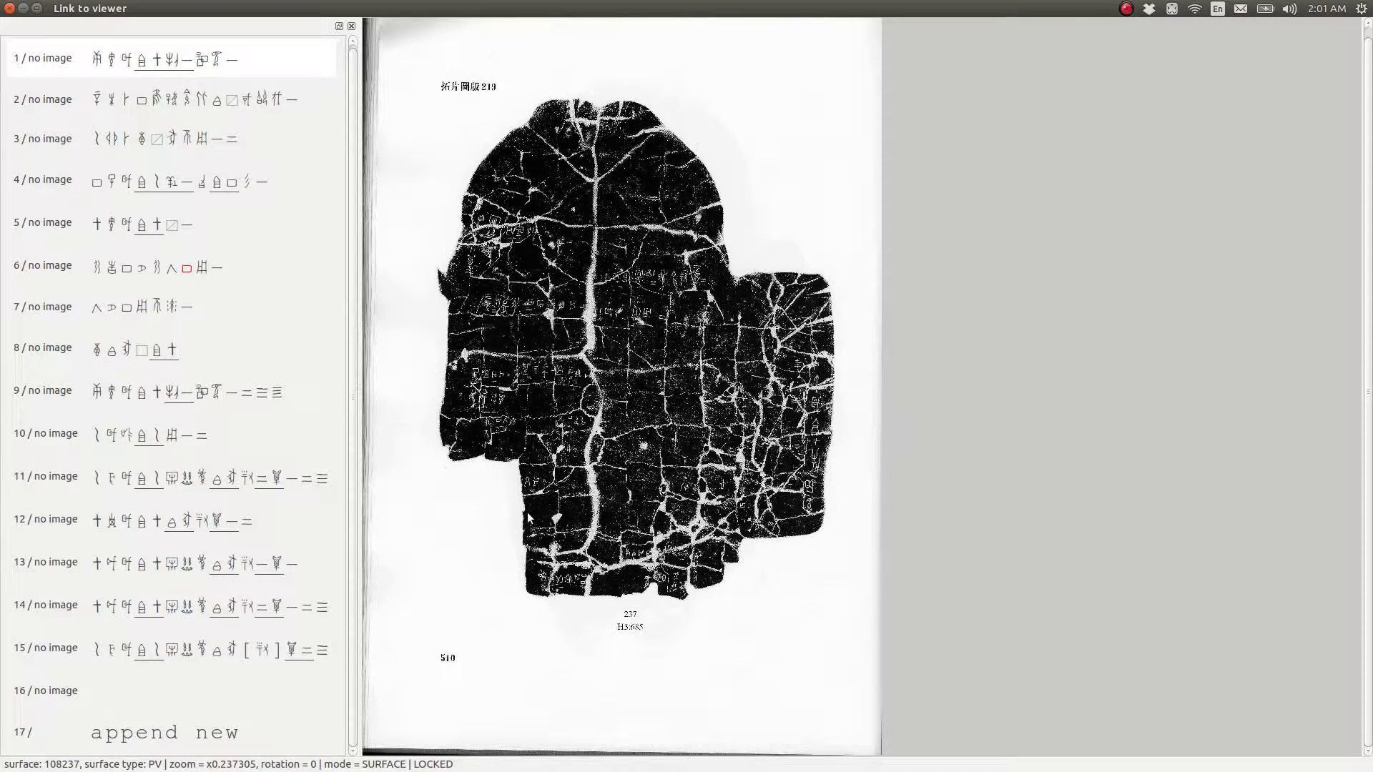
# Rotate the page image clockwise to 85 degrees
pyautogui.press('Right')
pyautogui.press('Right')
pyautogui.press('Right')
pyautogui.press('Right')
pyautogui.press('Right')
pyautogui.press('Right')
pyautogui.press('Right')
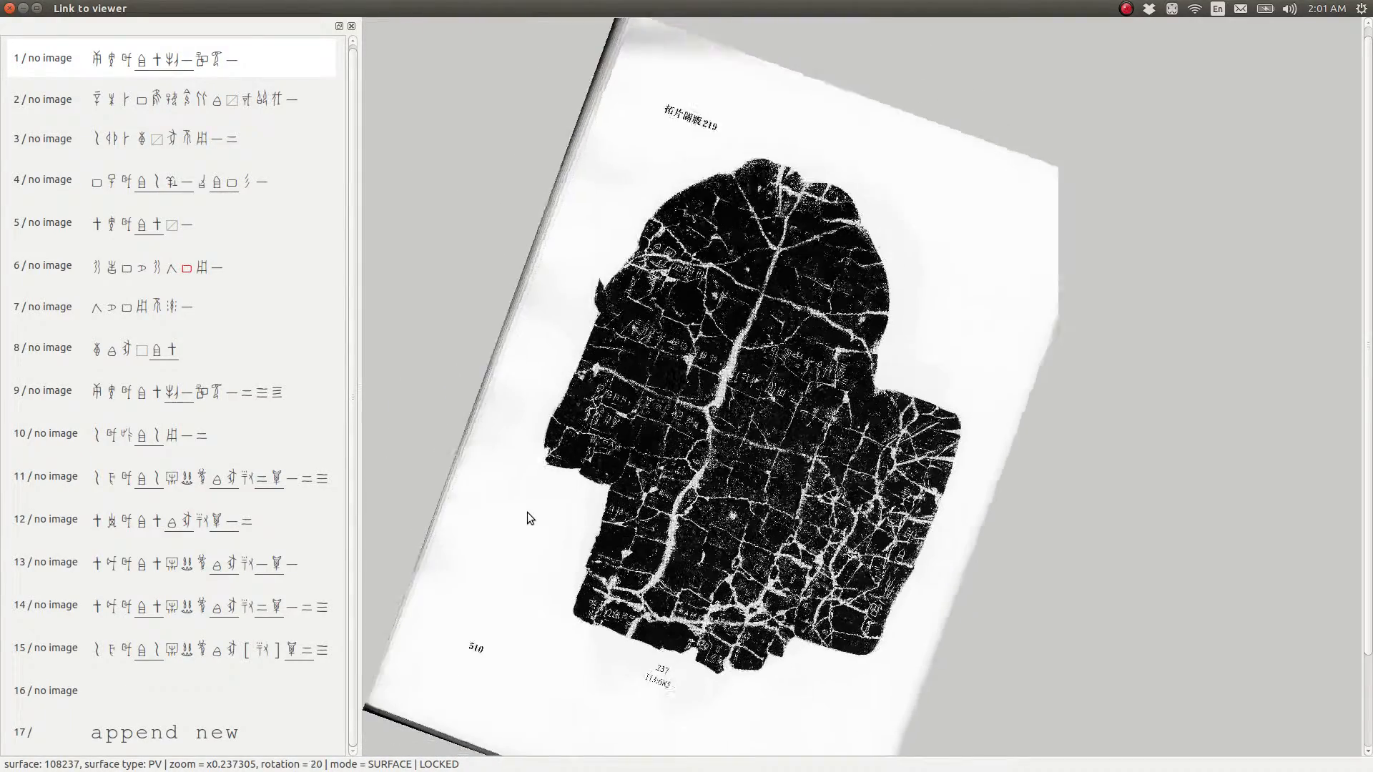
pyautogui.press('Right')
pyautogui.press('Right')
pyautogui.press('Right')
pyautogui.press('Right')
pyautogui.press('Right')
pyautogui.press('Right')
pyautogui.press('Right')
pyautogui.press('Right')
pyautogui.press('Right')
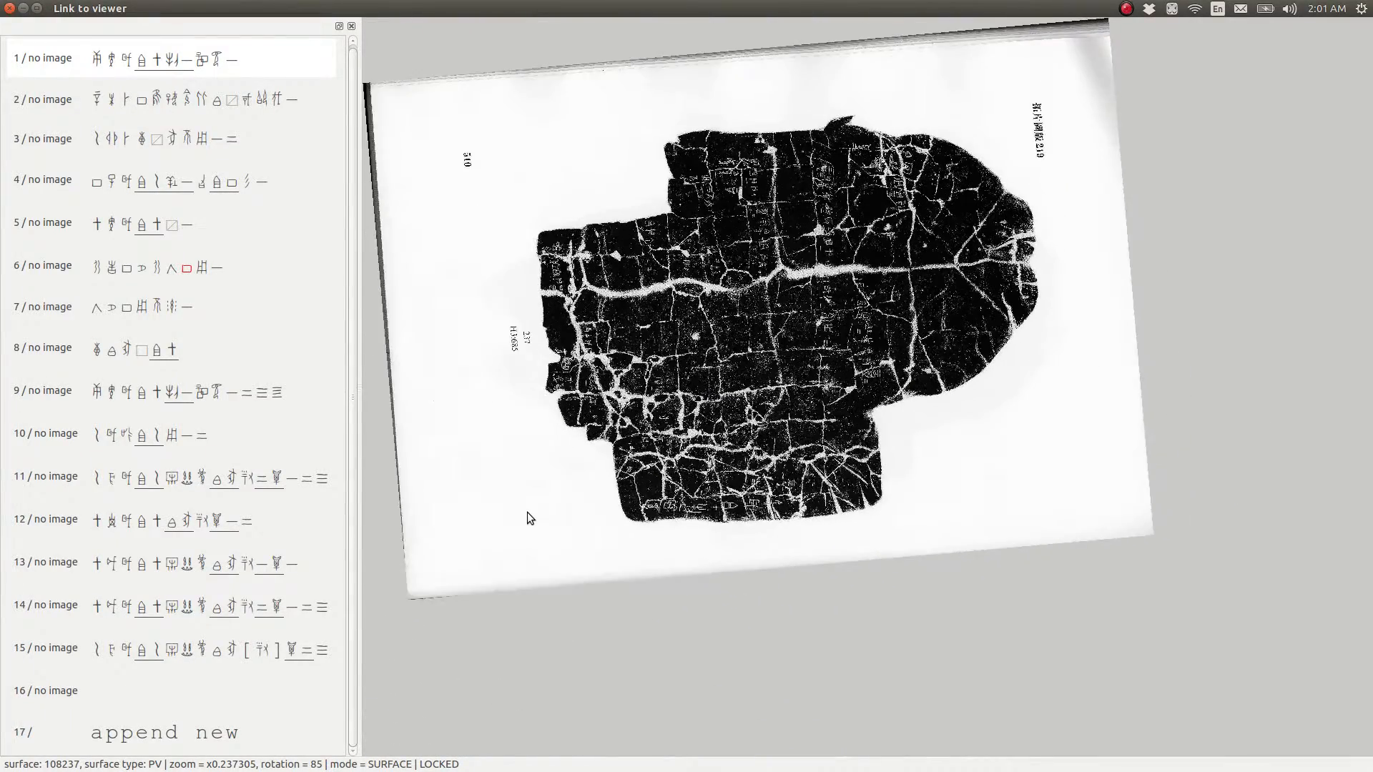
# Rotate the page image counterclockwise back to 0 degrees
pyautogui.press('Left')
pyautogui.press('Left')
pyautogui.press('Left')
pyautogui.press('Left')
pyautogui.press('Left')
pyautogui.press('Left')
pyautogui.press('Left')
pyautogui.press('Left')
pyautogui.press('Left')
pyautogui.press('Left')
pyautogui.press('Left')
pyautogui.press('Left')
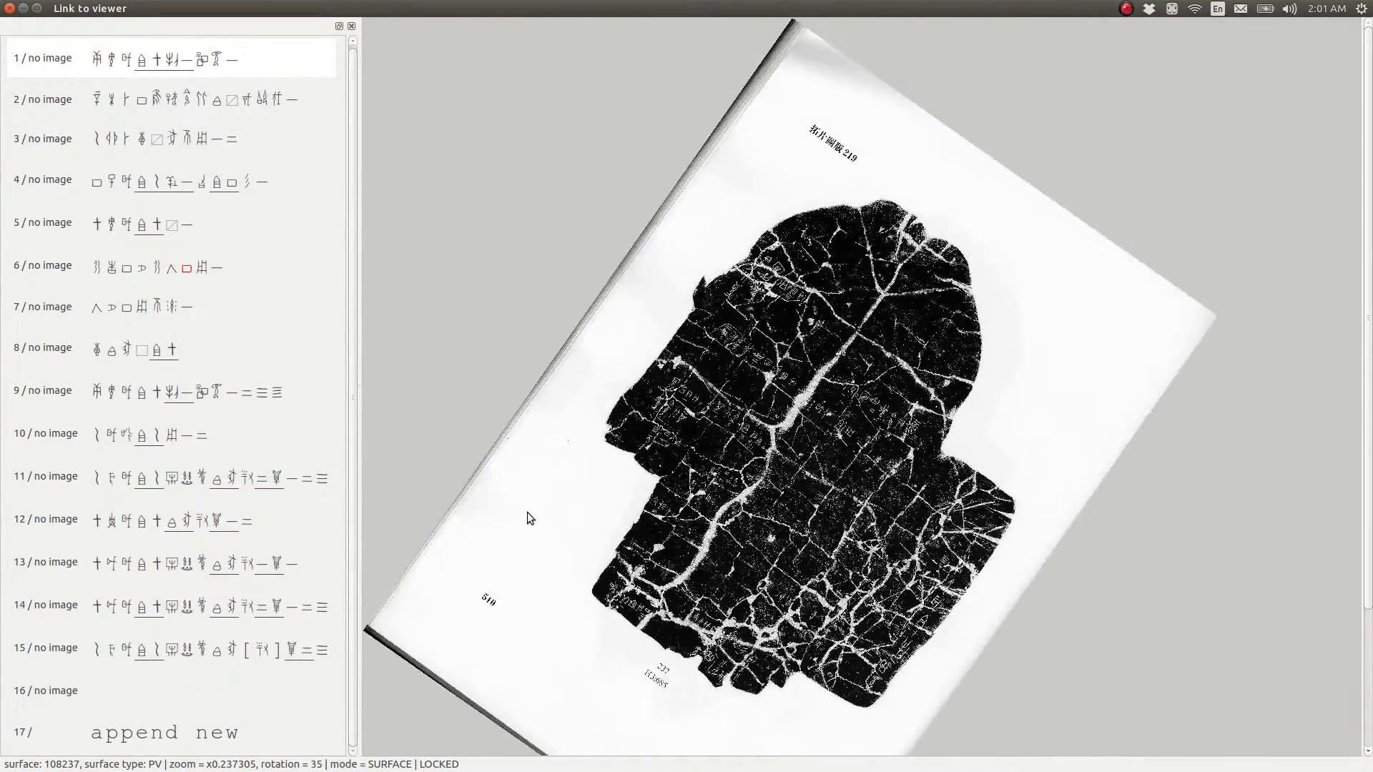
pyautogui.press('Left')
pyautogui.press('Left')
pyautogui.press('Left')
pyautogui.press('Left')
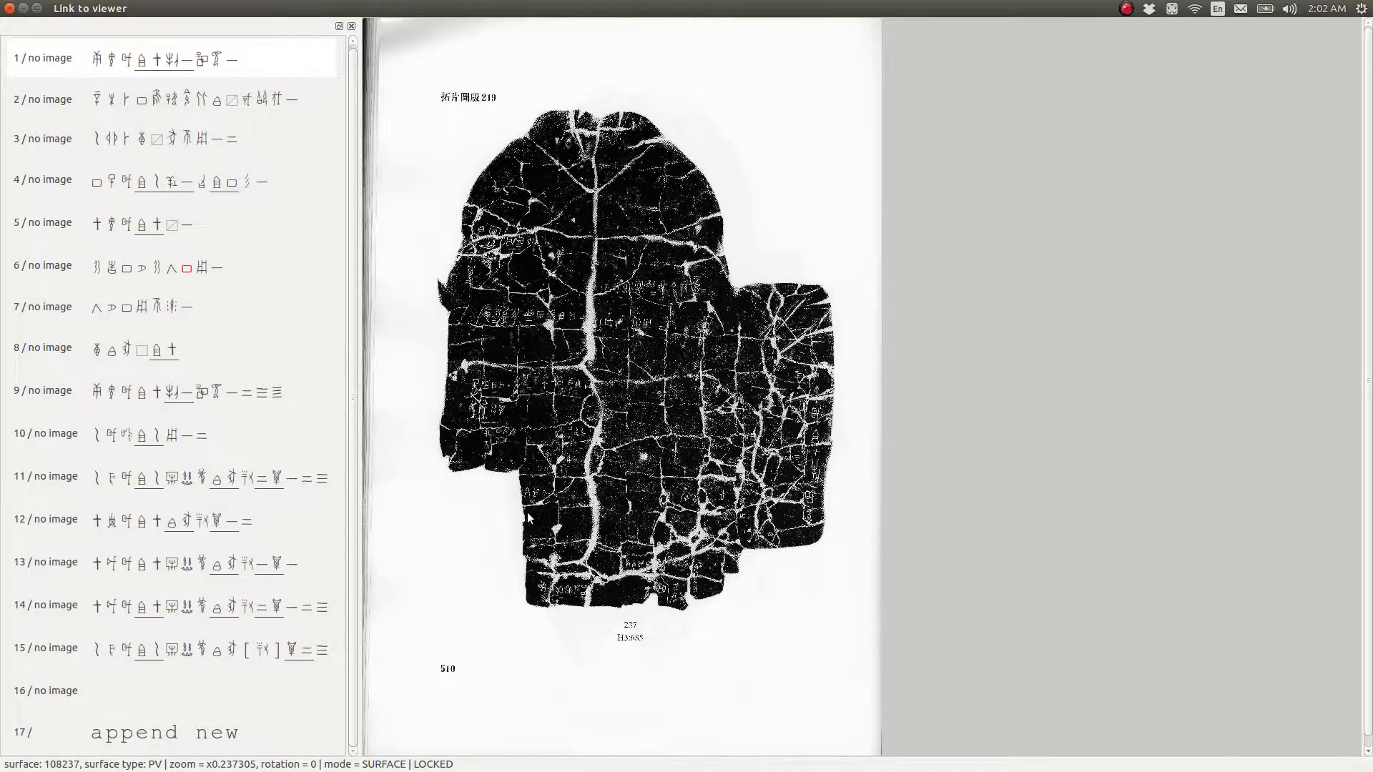
# Rotate the page image counterclockwise to 345 degrees and return it to 0
pyautogui.press('Left')
pyautogui.press('Left')
pyautogui.press('Left')
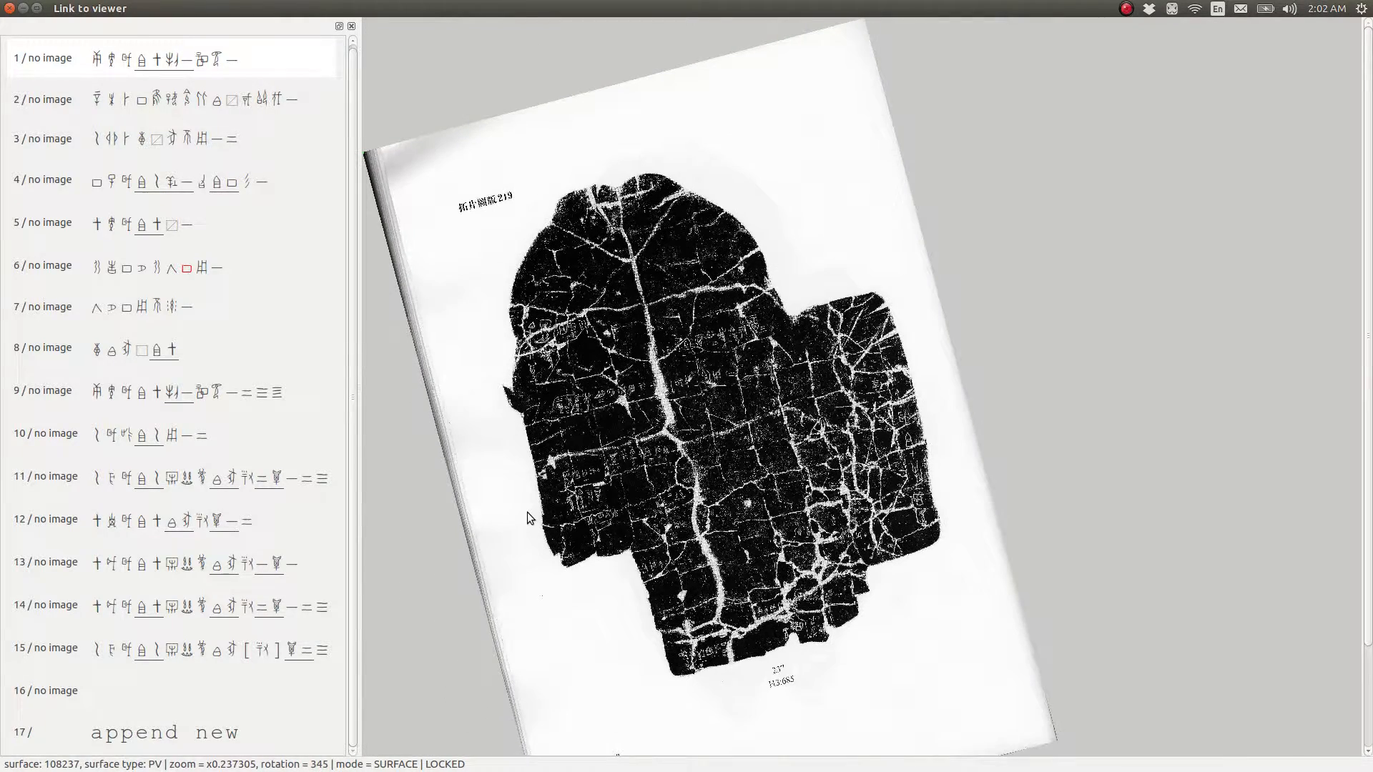
pyautogui.press('Right')
pyautogui.press('Right')
pyautogui.press('Right')
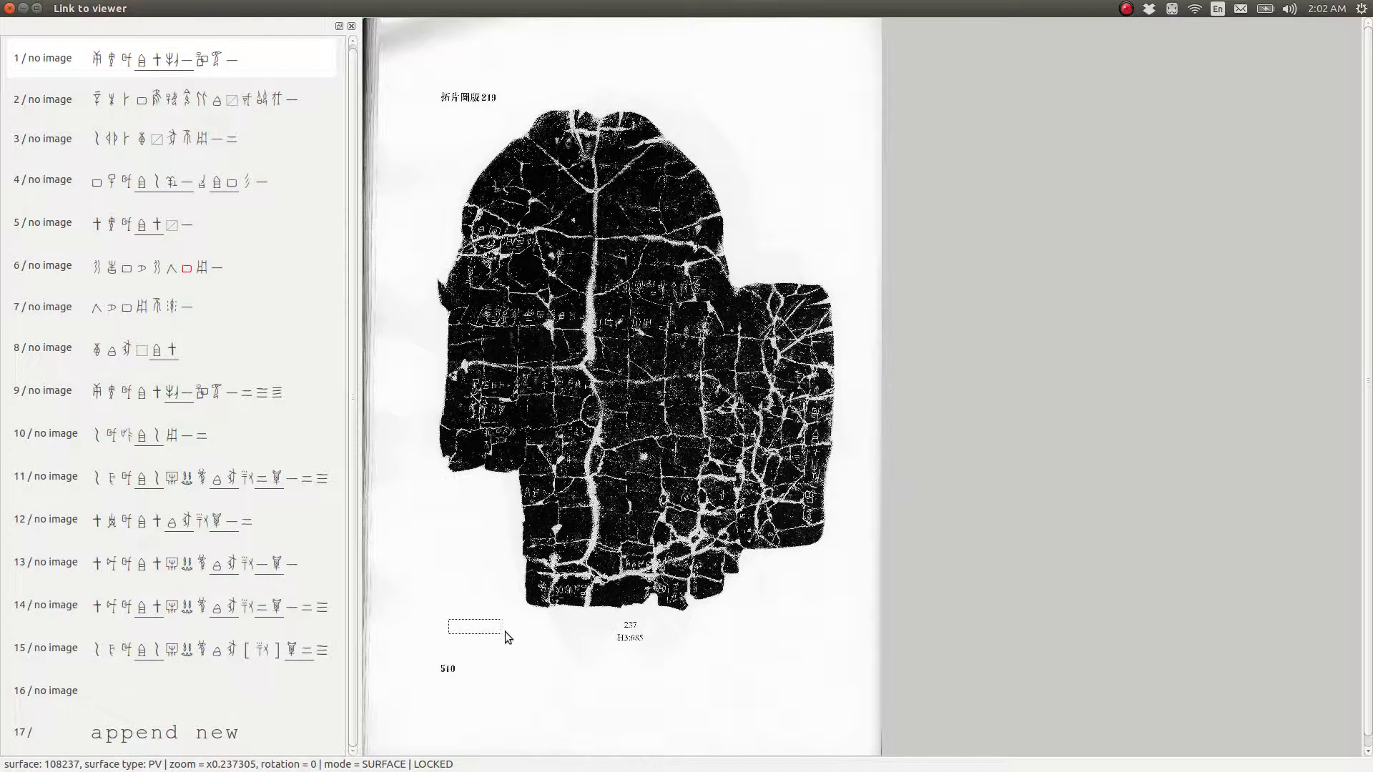
# Try drawing a small box below the rubbing on the locked page, and visit surface 108238 before returning to 108237
pyautogui.moveTo(505, 632); pyautogui.dragTo(524, 632)
pyautogui.press('pagedown')
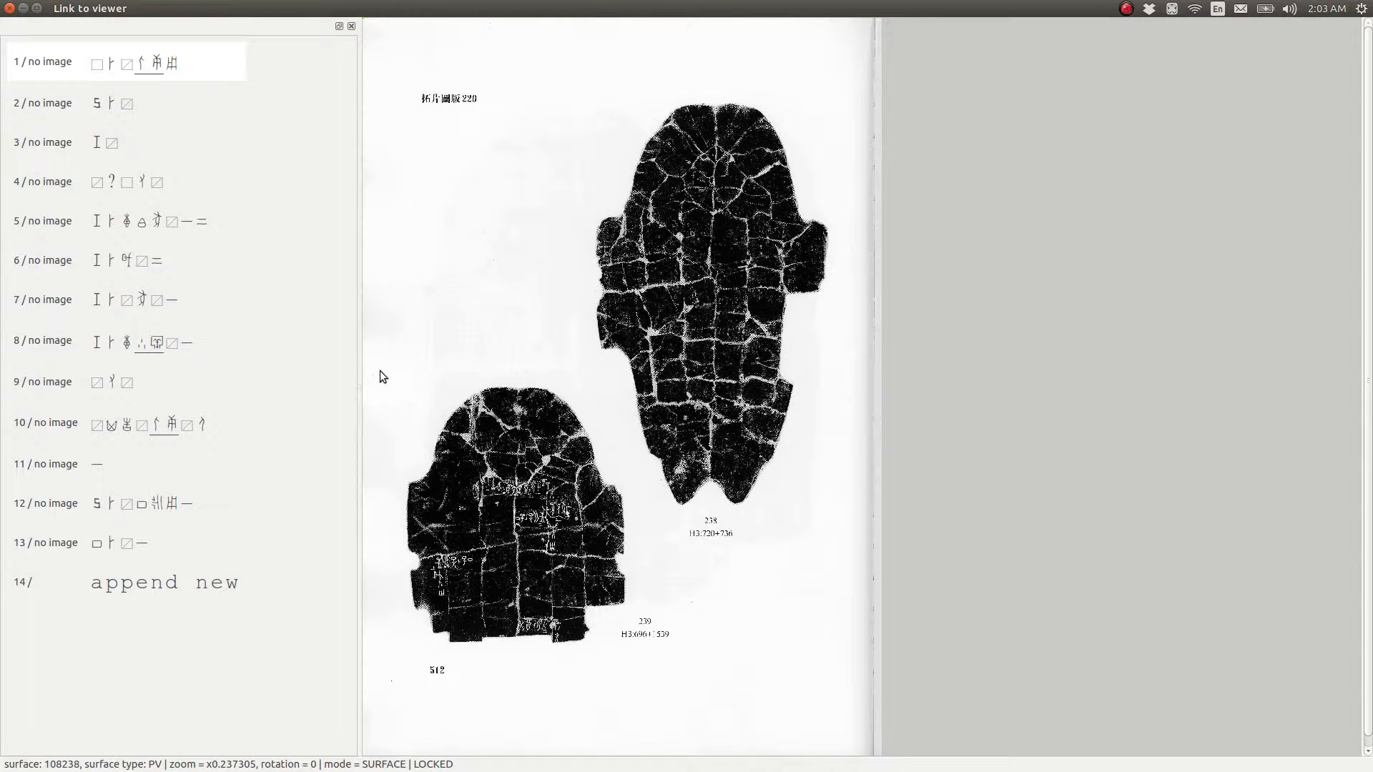
pyautogui.press('pageup')
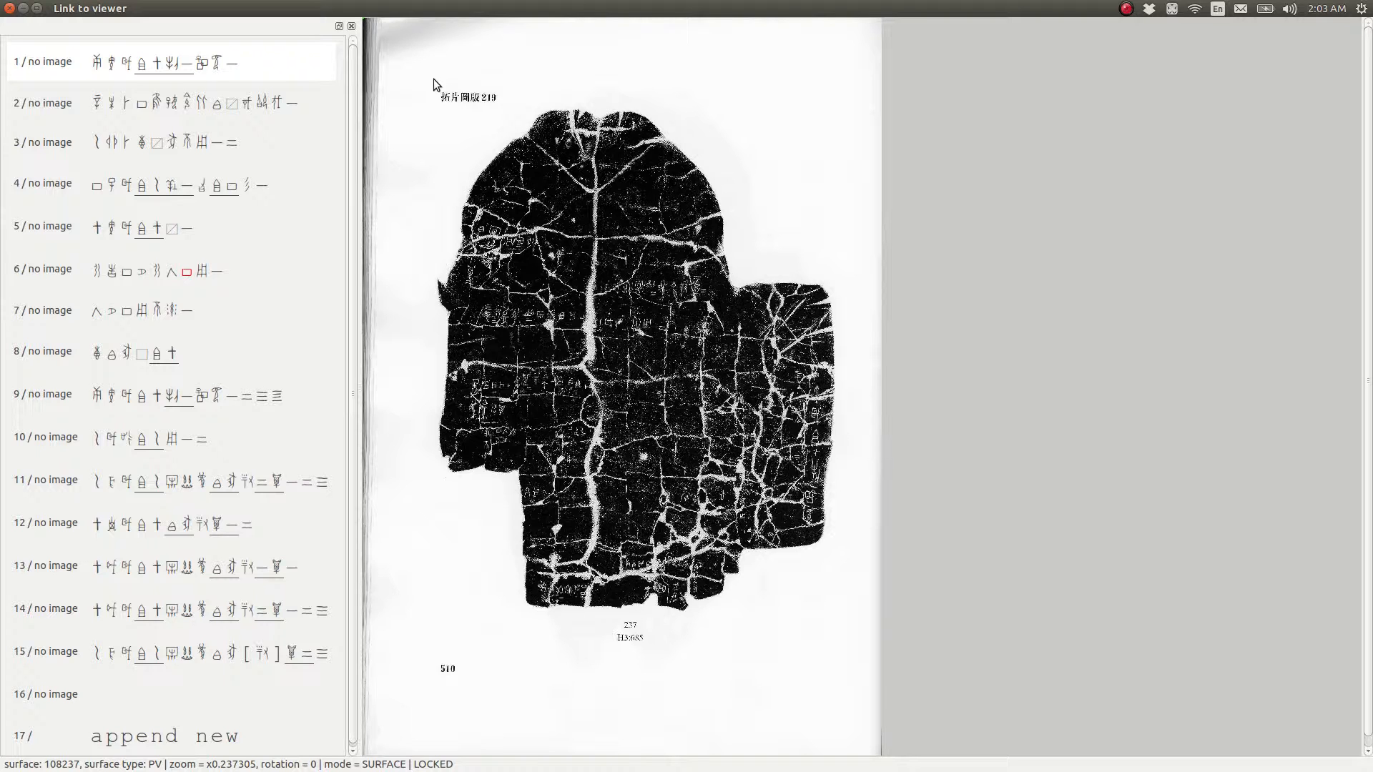
# Unlock surface 108237 for editing and draw a bounding box around the whole rubbing and its caption
pyautogui.click(439, 766)
pyautogui.moveTo(418, 91); pyautogui.dragTo(845, 656)
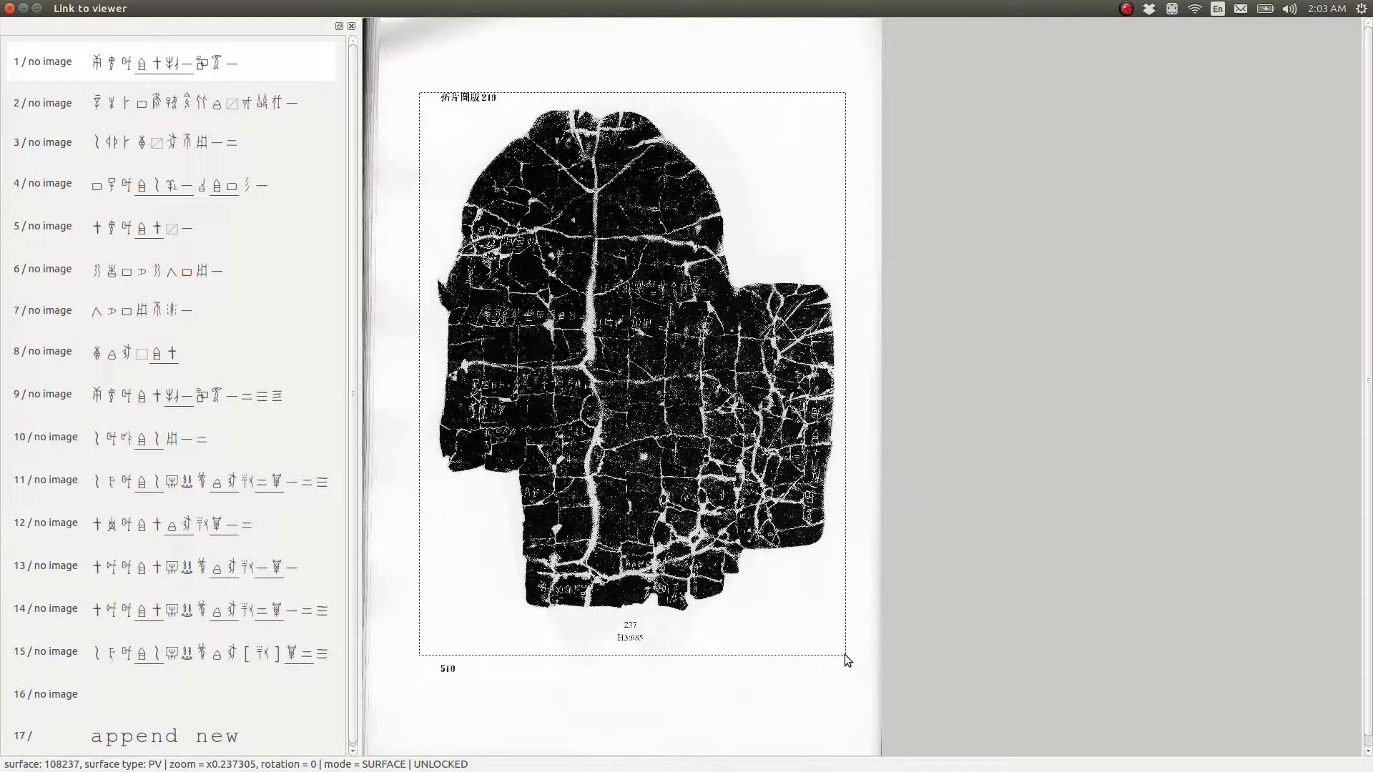
pyautogui.moveTo(844, 655); pyautogui.dragTo(844, 654)
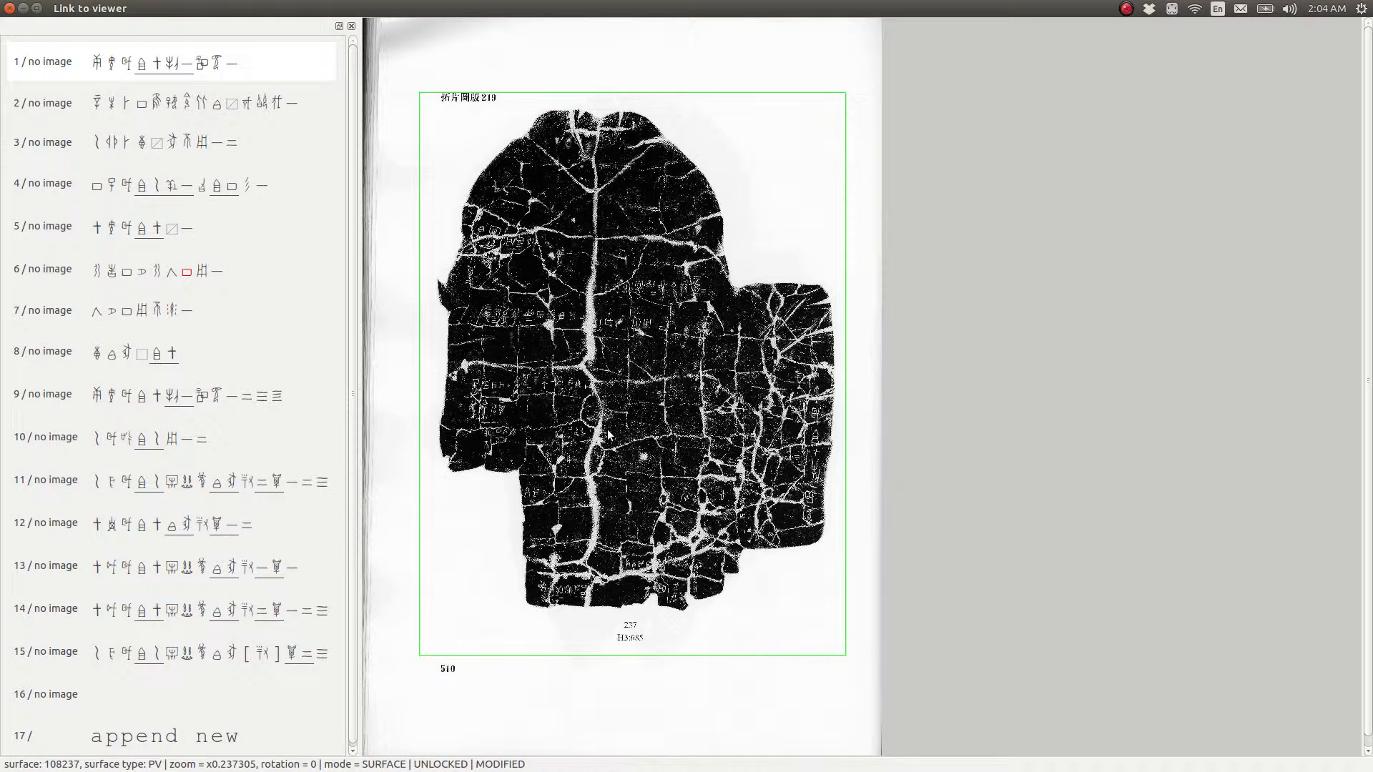
# Replace the surface box with one enclosing the plate title, rubbing and caption, and switch to inscription mode
pyautogui.press('Delete')
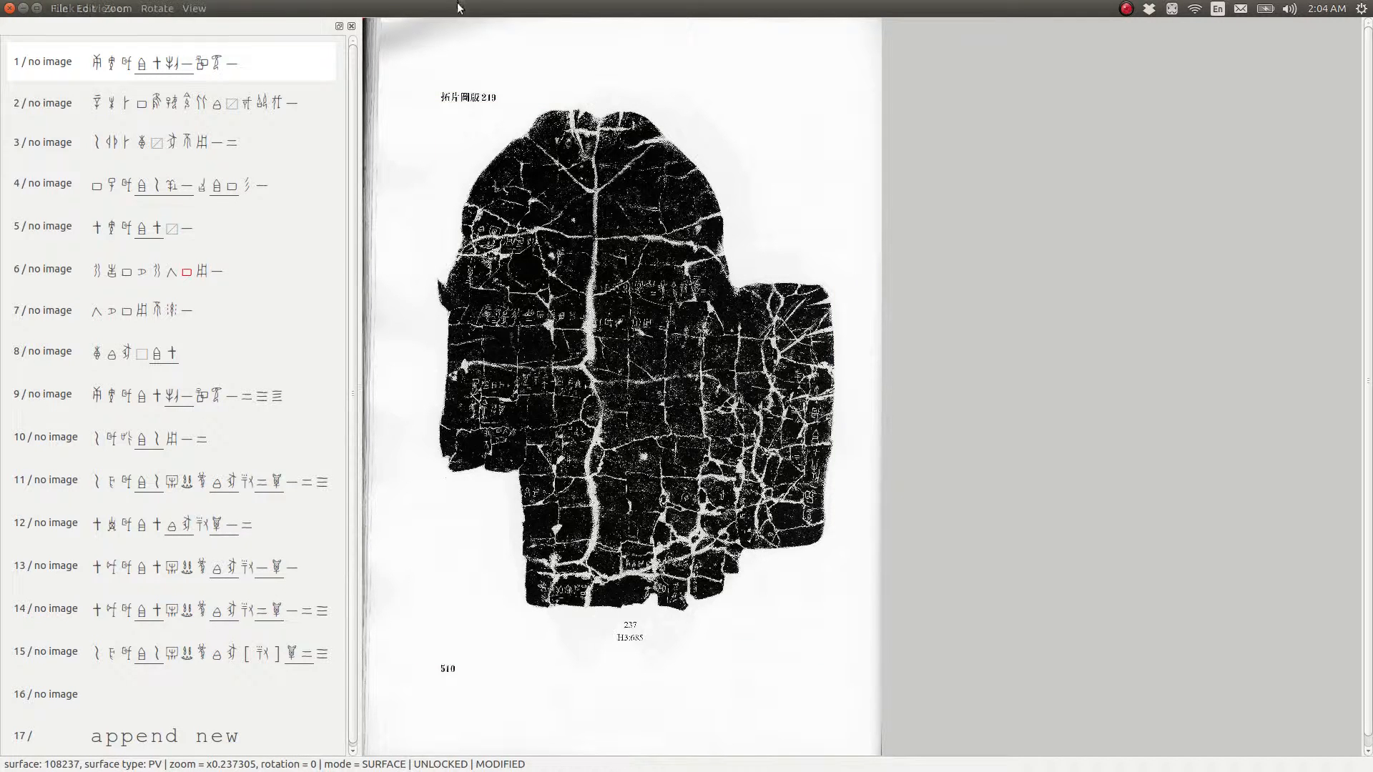
pyautogui.moveTo(400, 75); pyautogui.dragTo(655, 353)
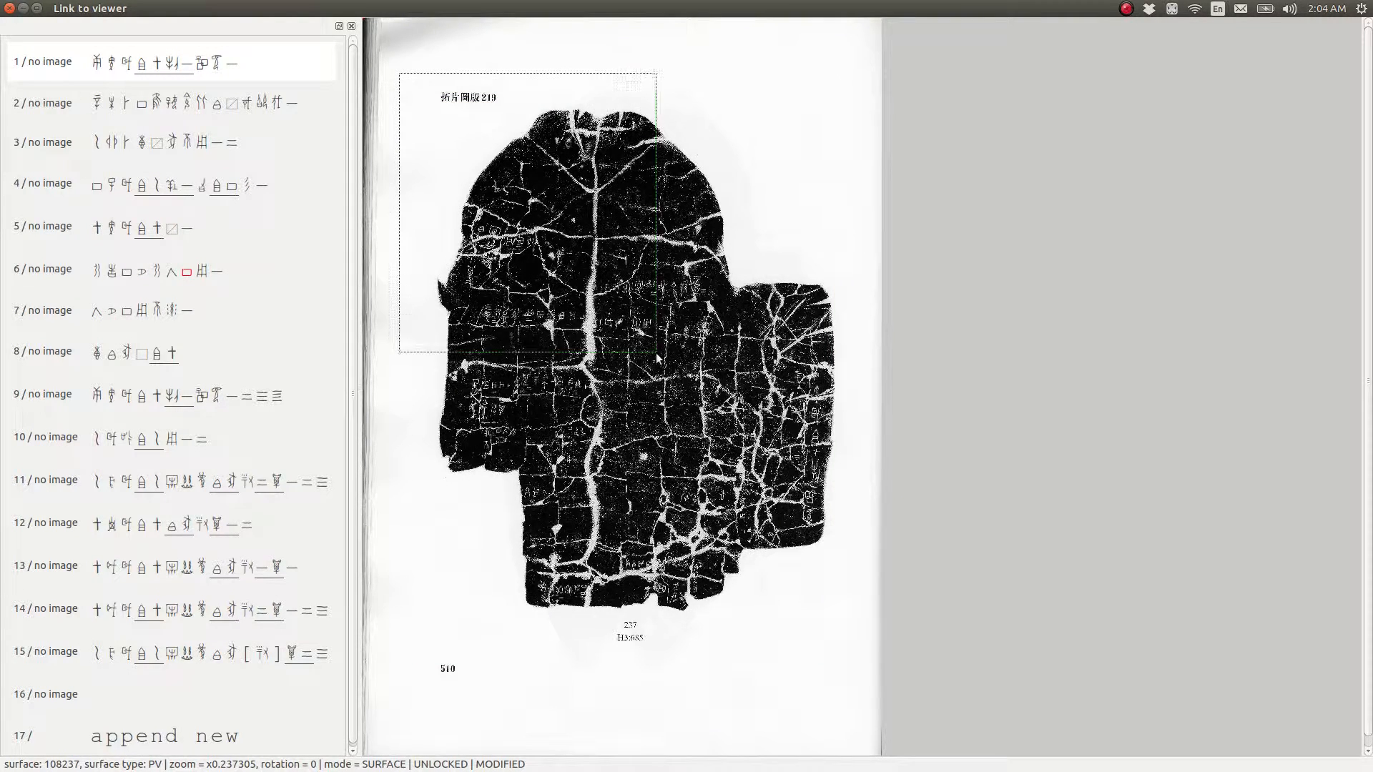
pyautogui.moveTo(444, 99); pyautogui.dragTo(799, 623)
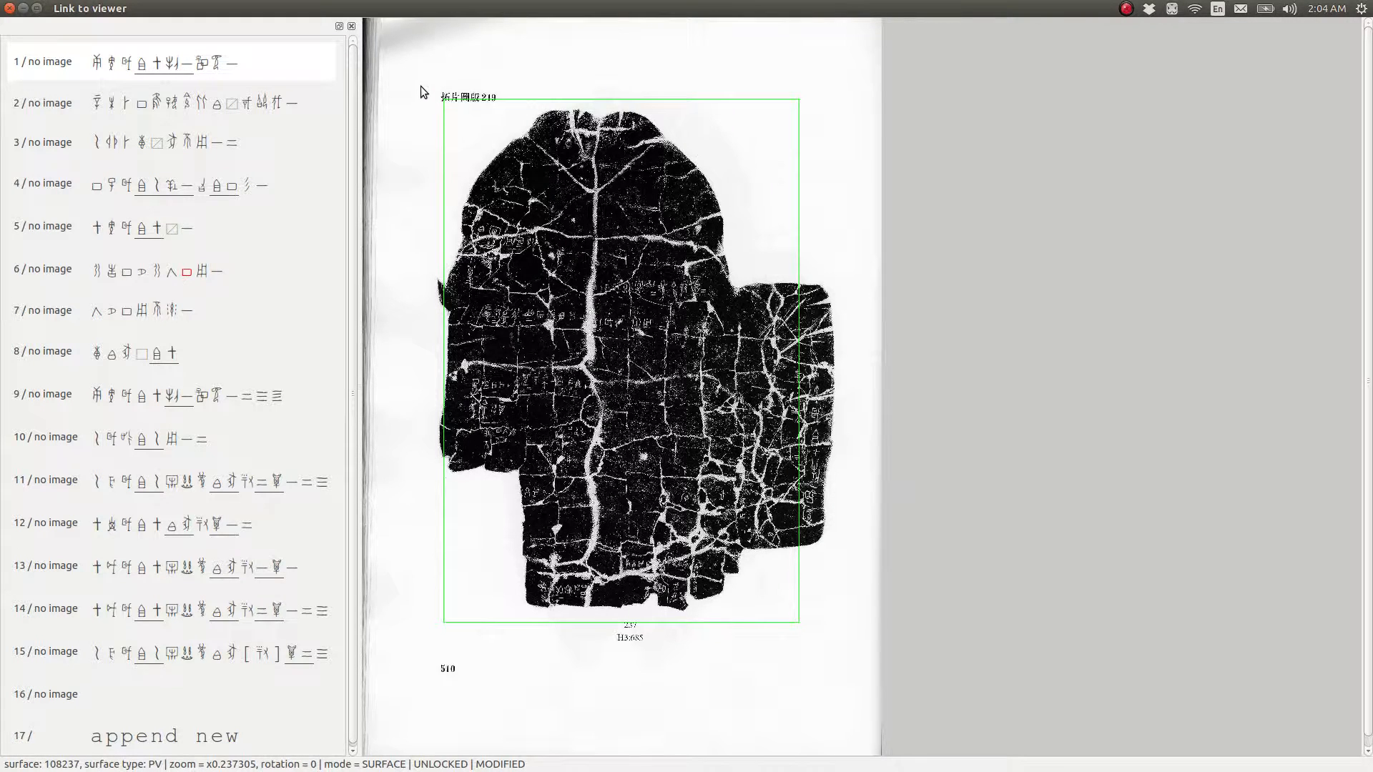
pyautogui.moveTo(421, 87); pyautogui.dragTo(845, 645)
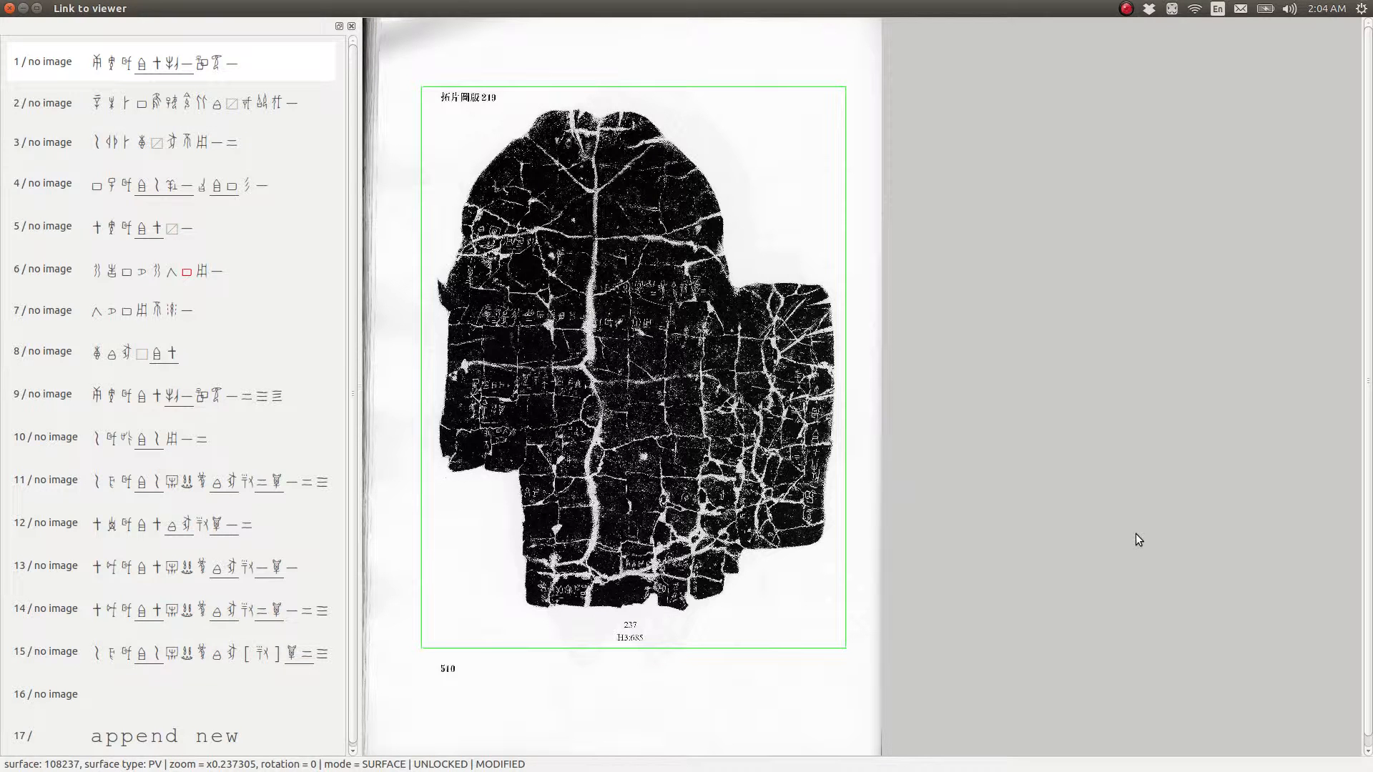
pyautogui.press('Return')
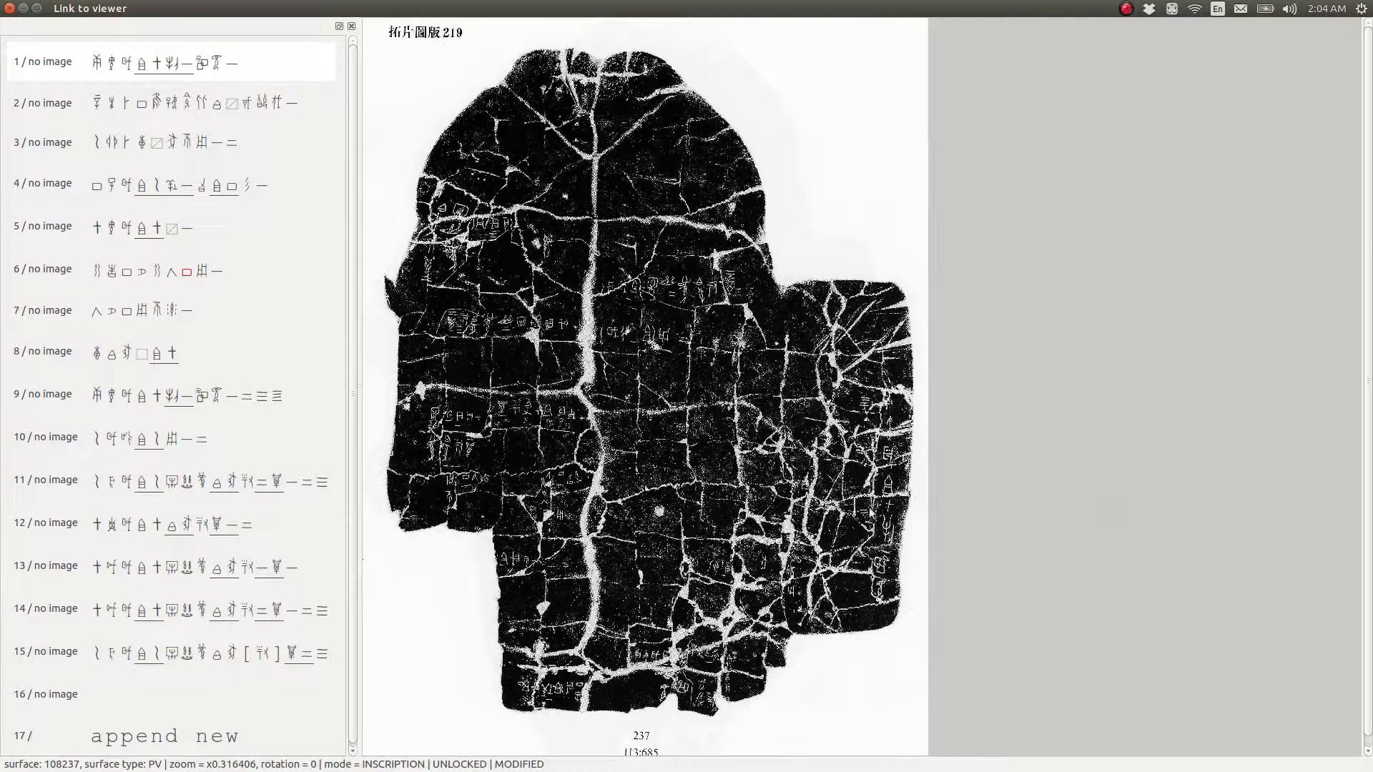
# Review the surface's inscription list by moving the selection up and down through its entries
pyautogui.scroll(-1, 833, 533)
pyautogui.scroll(1, 828, 532)
pyautogui.scroll(-1, 734, 397)
pyautogui.scroll(1, 735, 397)
pyautogui.scroll(-1, 691, 355)
pyautogui.scroll(1, 691, 355)
pyautogui.press('Down')
pyautogui.press('Down')
pyautogui.press('Down')
pyautogui.press('Down')
pyautogui.press('Down')
pyautogui.press('Up')
pyautogui.press('Up')
pyautogui.press('Up')
pyautogui.press('Up')
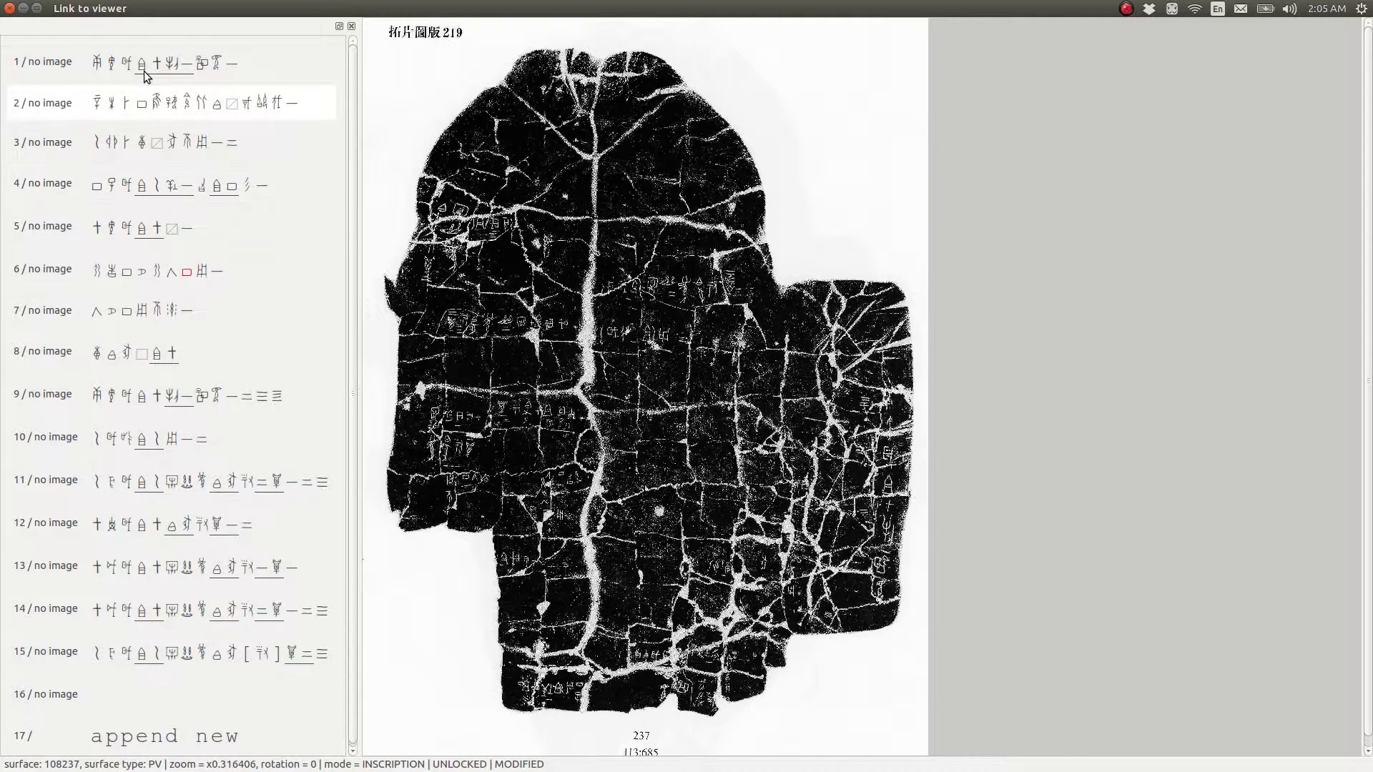
pyautogui.press('Down')
pyautogui.press('Down')
pyautogui.press('Down')
pyautogui.press('Down')
pyautogui.press('Down')
pyautogui.press('Down')
pyautogui.press('Down')
pyautogui.press('Up')
pyautogui.press('Up')
pyautogui.press('Up')
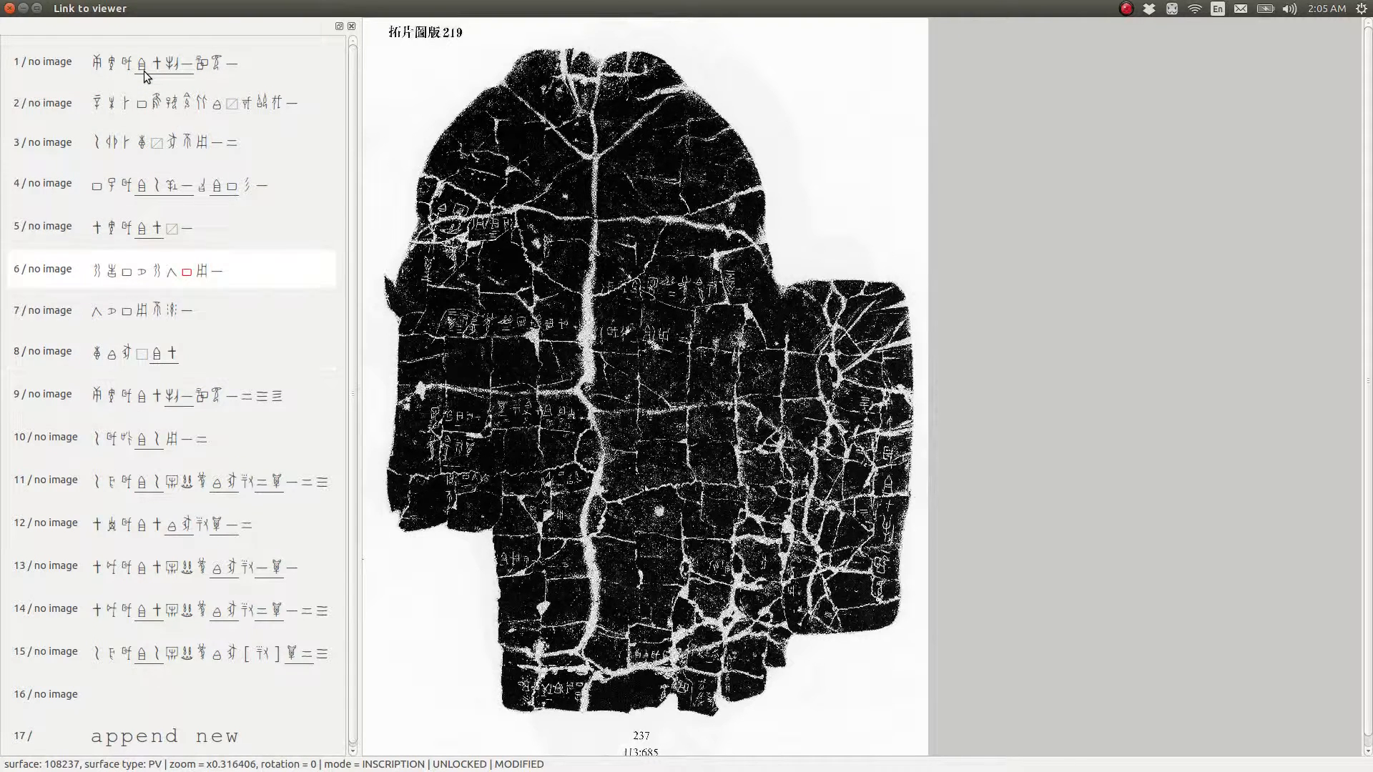
pyautogui.press('Up')
pyautogui.press('Up')
pyautogui.press('Up')
pyautogui.press('Up')
pyautogui.press('Up')
# Move the ninth inscription up to the first position in the inscription list
pyautogui.press('Down')
pyautogui.press('Down')
pyautogui.press('Down')
pyautogui.press('Down')
pyautogui.press('Down')
pyautogui.press('Down')
pyautogui.press('Down')
pyautogui.press('Down')
pyautogui.press('Down')
pyautogui.press('Down')
pyautogui.press('Down')
pyautogui.press('Up')
pyautogui.press('Up')
pyautogui.press('Up')
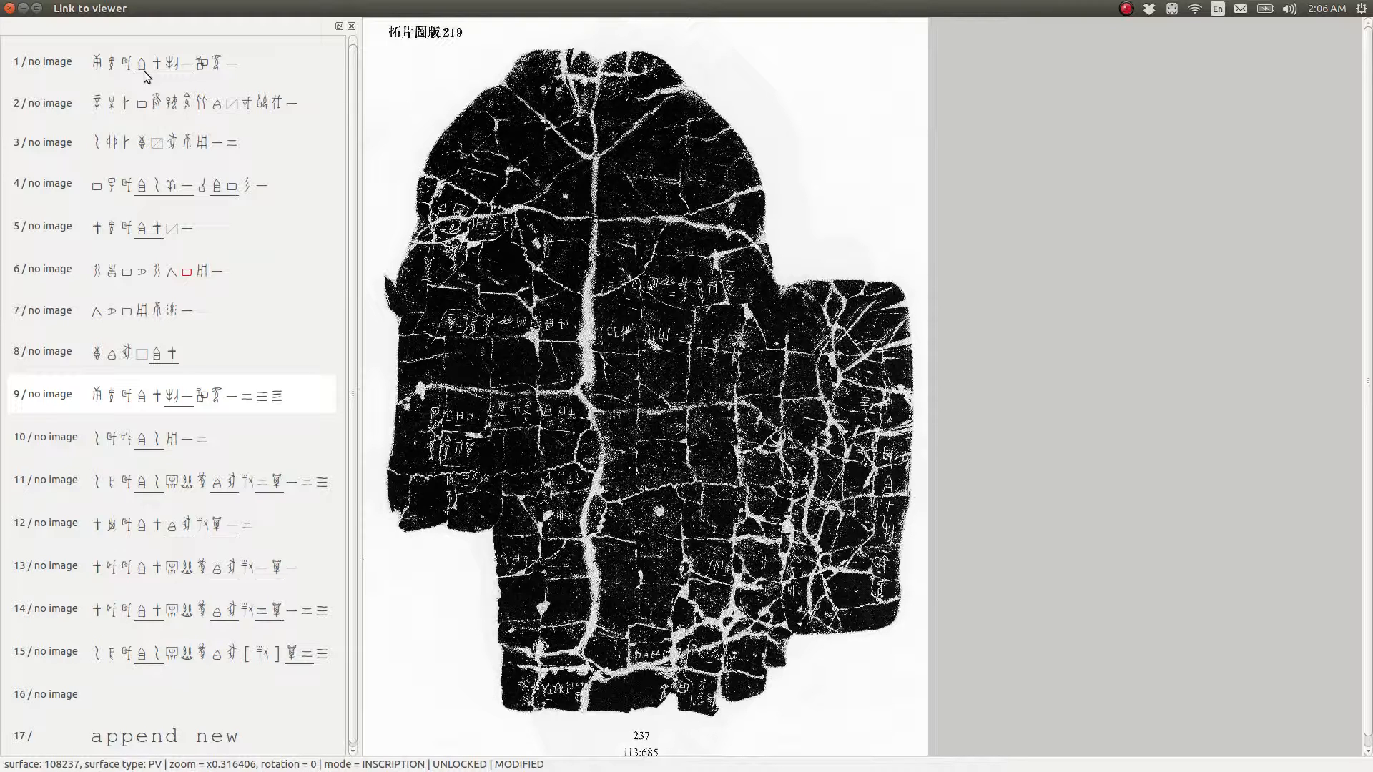
pyautogui.hotkey('ctrl', 'Up')
pyautogui.hotkey('ctrl', 'Up')
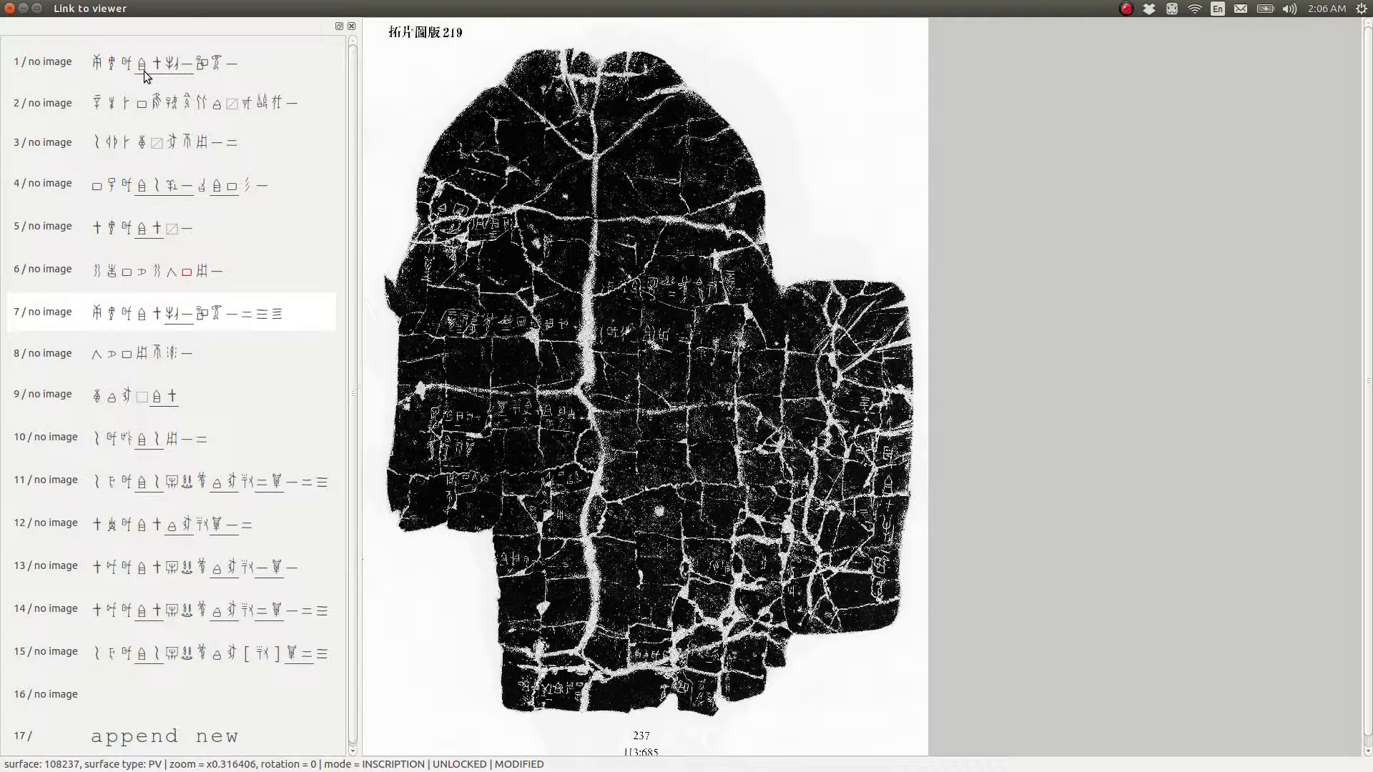
pyautogui.hotkey('ctrl', 'Up')
pyautogui.hotkey('ctrl', 'Up')
pyautogui.hotkey('ctrl', 'Up')
pyautogui.hotkey('ctrl', 'Up')
pyautogui.hotkey('ctrl', 'Up')
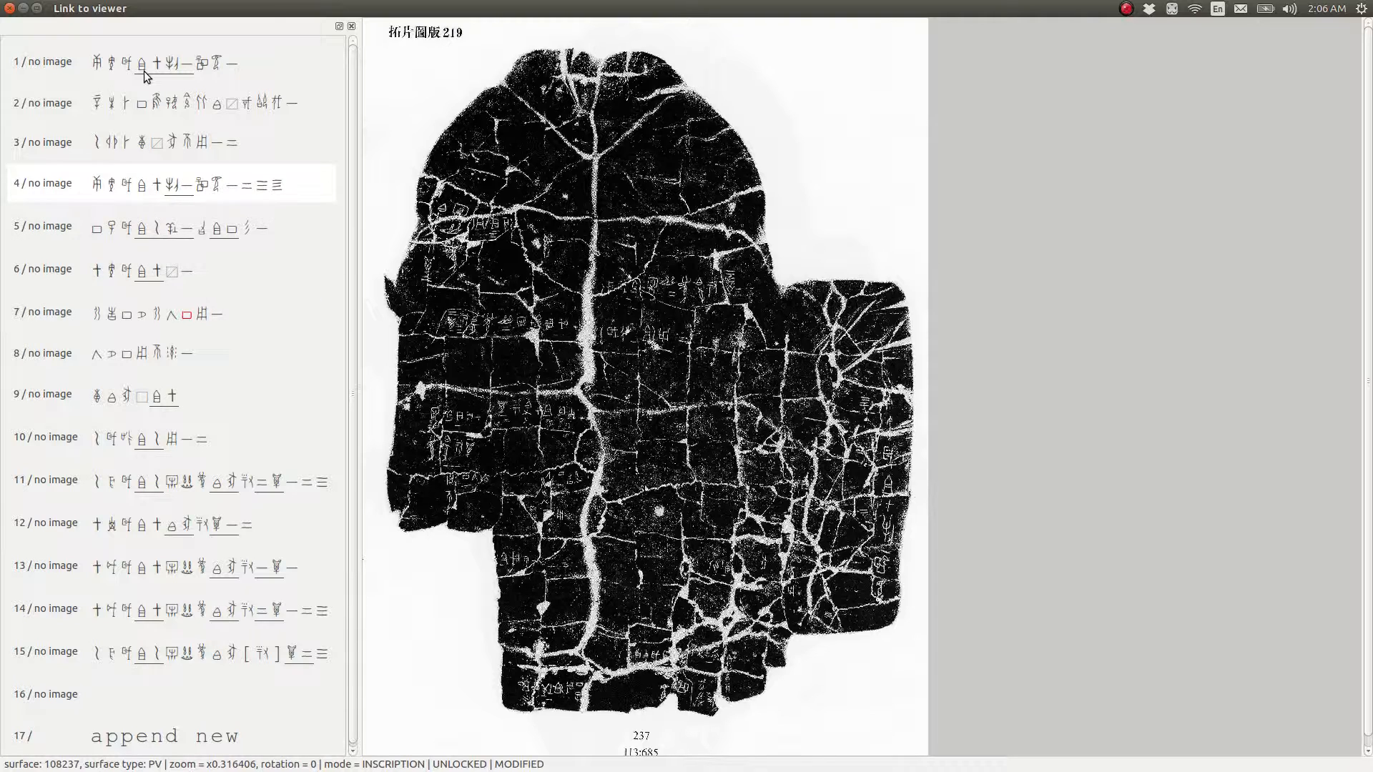
pyautogui.hotkey('ctrl', 'Up')
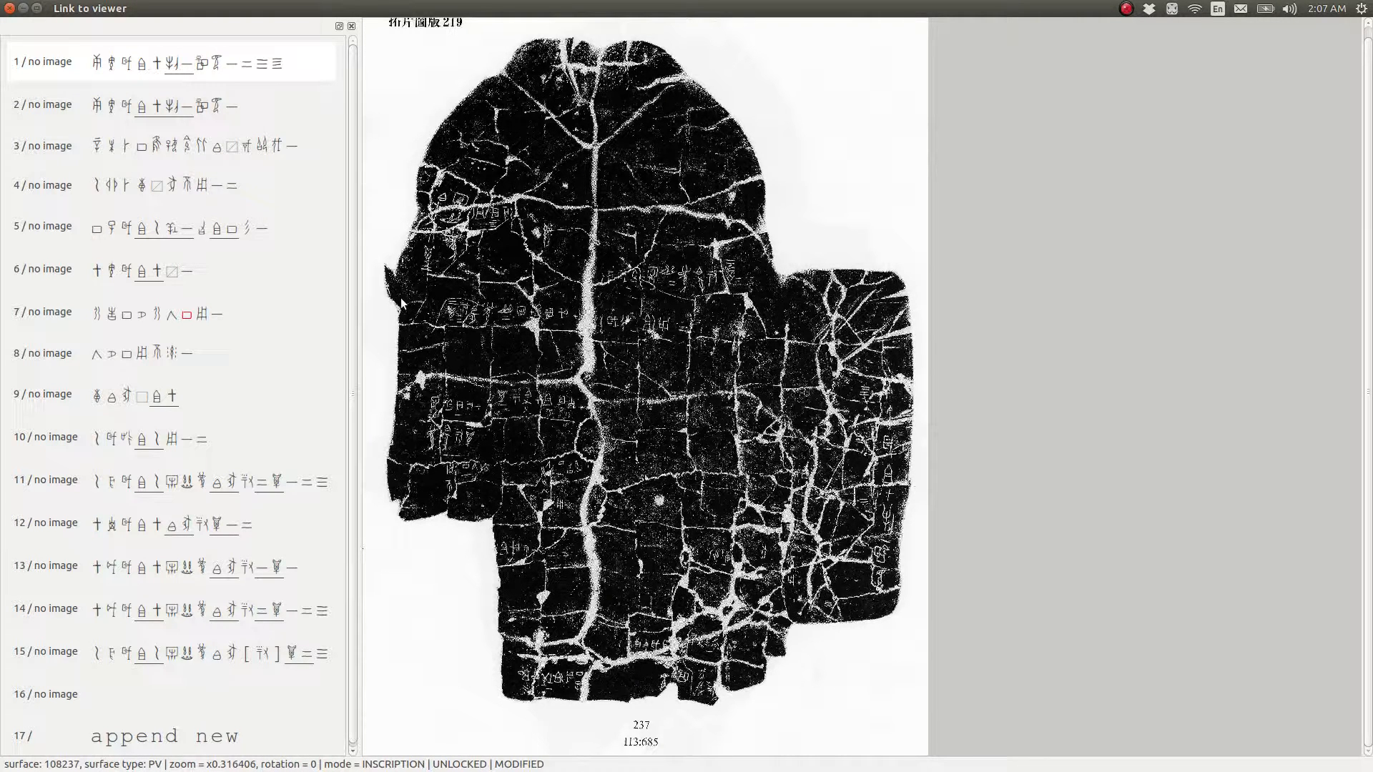
# Remove the "no image" mark from the first inscription and enlarge the rubbing to x1.33333
pyautogui.press('Delete')
pyautogui.hotkey('ctrl', '+')
pyautogui.hotkey('ctrl', '+')
pyautogui.hotkey('ctrl', '+')
pyautogui.hotkey('ctrl', '+')
pyautogui.hotkey('ctrl', '+')
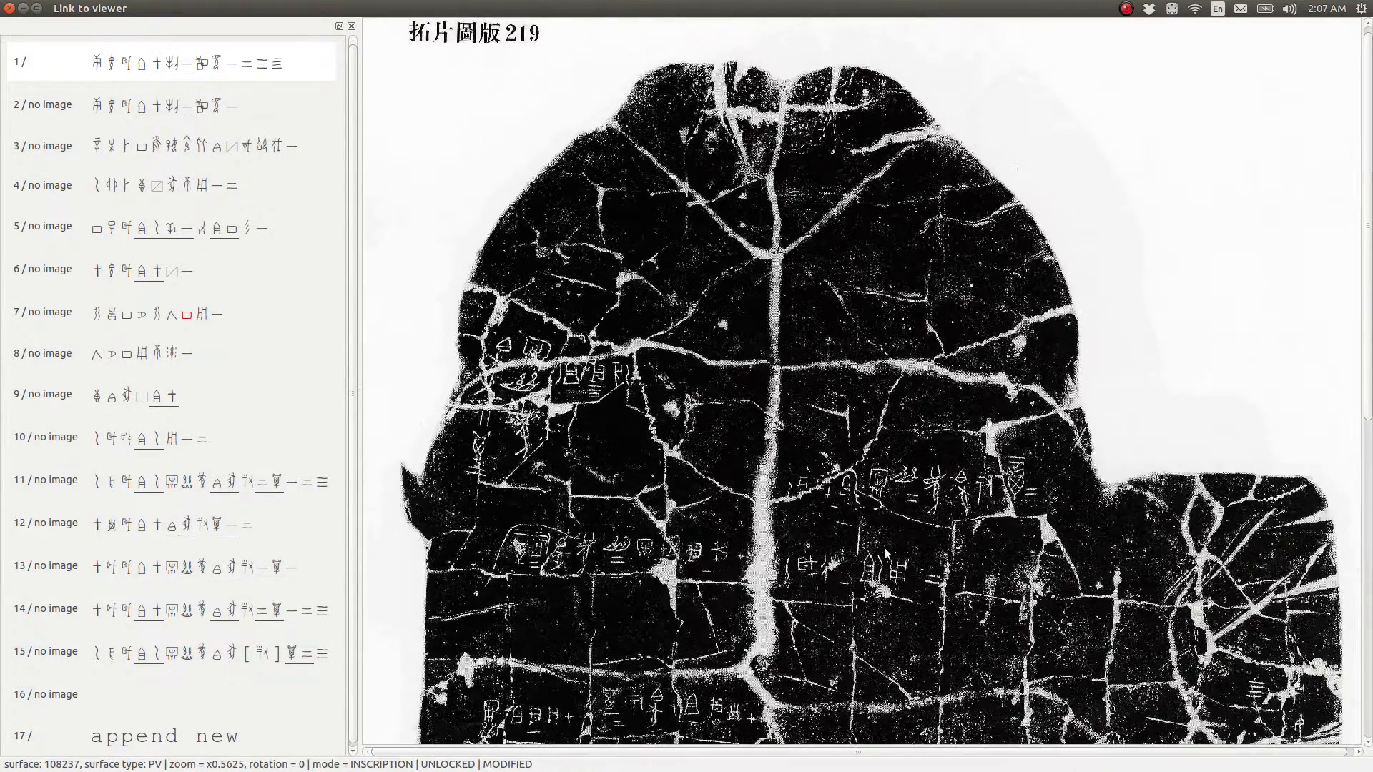
pyautogui.press('Right')
pyautogui.press('Right')
pyautogui.press('Right')
pyautogui.press('Right')
pyautogui.press('Right')
pyautogui.press('Right')
pyautogui.press('Right')
pyautogui.press('Right')
pyautogui.press('Right')
pyautogui.press('Right')
pyautogui.press('Right')
pyautogui.press('Right')
pyautogui.press('Right')
pyautogui.press('Right')
pyautogui.press('Right')
pyautogui.press('Right')
pyautogui.press('Right')
pyautogui.press('Right')
pyautogui.press('Right')
pyautogui.press('Right')
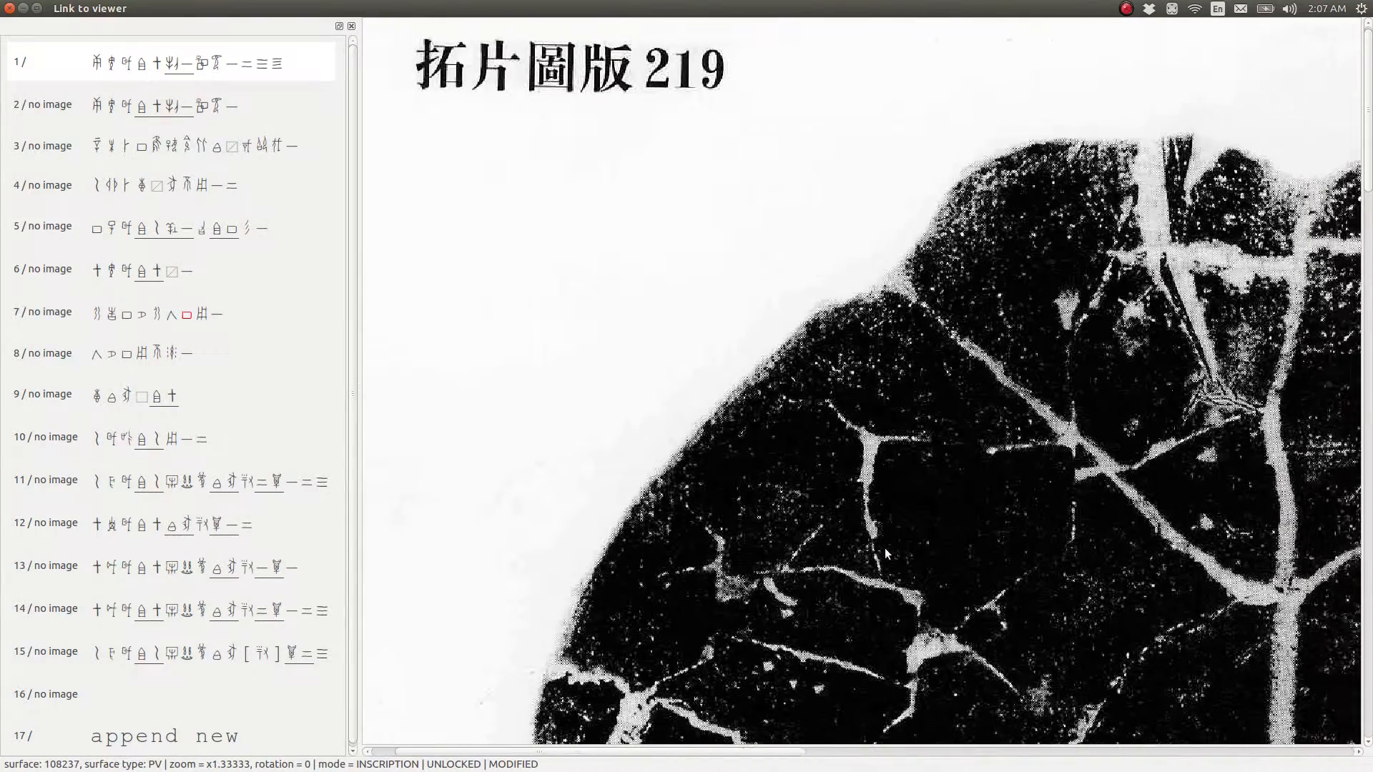
# Search the enlarged rubbing for the first inscription's graphs, from its top down along the right-hand fragment
pyautogui.press('Down')
pyautogui.press('Down')
pyautogui.press('Down')
pyautogui.press('Down')
pyautogui.press('Down')
pyautogui.press('Down')
pyautogui.press('Down')
pyautogui.press('Down')
pyautogui.press('Down')
pyautogui.press('Down')
pyautogui.press('Down')
pyautogui.press('Down')
pyautogui.press('Down')
pyautogui.press('Down')
pyautogui.press('Down')
pyautogui.press('Down')
pyautogui.press('Down')
pyautogui.press('Down')
pyautogui.press('Down')
pyautogui.press('Down')
pyautogui.press('Right')
pyautogui.press('Right')
pyautogui.press('Right')
pyautogui.press('Right')
pyautogui.press('Right')
pyautogui.press('Right')
pyautogui.press('Right')
pyautogui.press('Right')
pyautogui.press('Right')
pyautogui.press('Right')
pyautogui.press('Right')
pyautogui.press('Right')
pyautogui.press('Right')
pyautogui.press('Right')
pyautogui.press('Right')
pyautogui.press('Right')
pyautogui.press('Right')
pyautogui.press('Right')
pyautogui.press('Right')
pyautogui.press('Right')
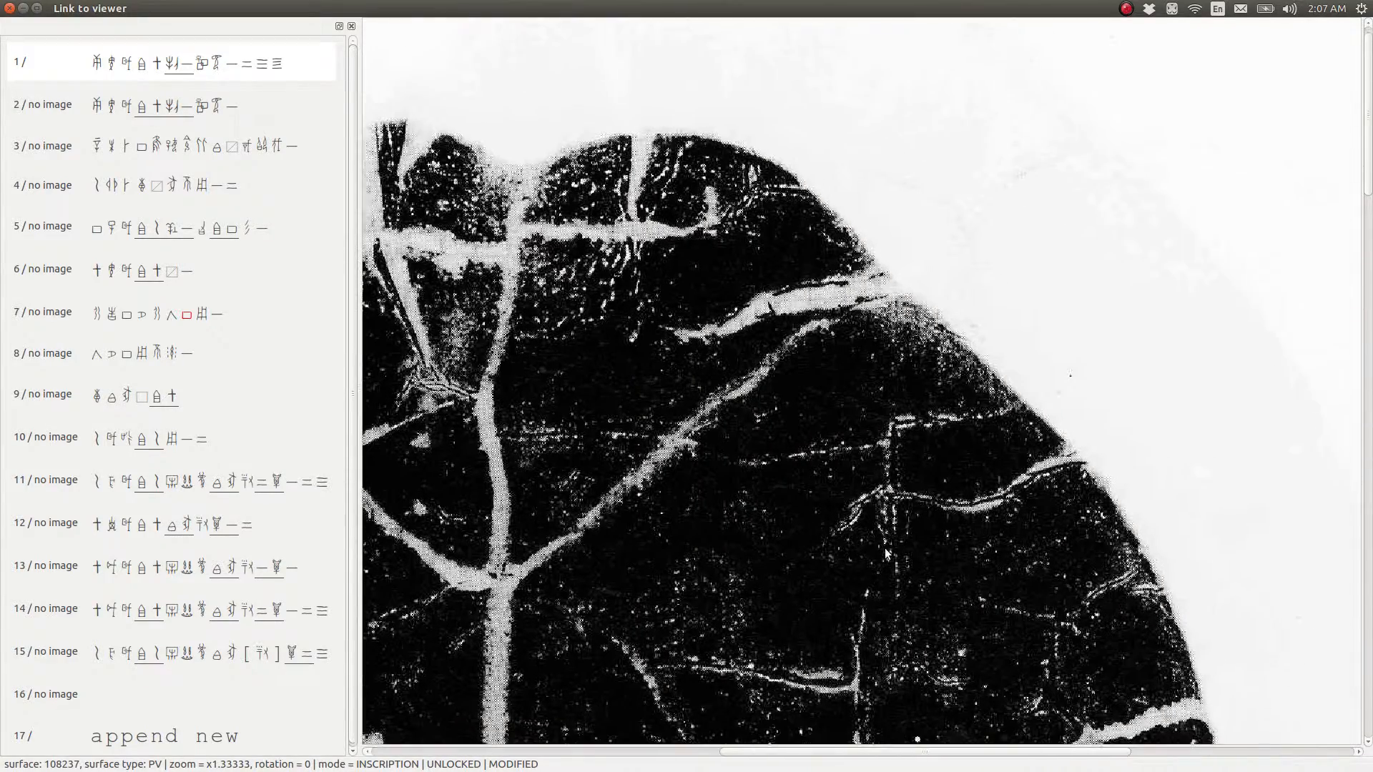
pyautogui.press('Down')
pyautogui.press('Down')
pyautogui.press('Down')
pyautogui.press('Down')
pyautogui.press('Down')
pyautogui.press('Down')
pyautogui.press('Down')
pyautogui.press('Down')
pyautogui.press('Down')
pyautogui.press('Down')
pyautogui.press('Down')
pyautogui.press('Down')
pyautogui.press('Down')
pyautogui.press('Down')
pyautogui.press('Down')
pyautogui.press('Down')
pyautogui.press('Down')
pyautogui.press('Down')
pyautogui.press('Down')
pyautogui.press('Down')
pyautogui.press('Right')
pyautogui.press('Right')
pyautogui.press('Right')
pyautogui.press('Right')
pyautogui.press('Right')
pyautogui.press('Right')
pyautogui.press('Right')
pyautogui.press('Right')
pyautogui.press('Right')
pyautogui.press('Right')
pyautogui.press('Right')
pyautogui.press('Right')
pyautogui.press('Right')
pyautogui.press('Right')
pyautogui.press('Right')
pyautogui.press('Right')
pyautogui.press('Right')
pyautogui.press('Right')
pyautogui.press('Right')
pyautogui.press('Right')
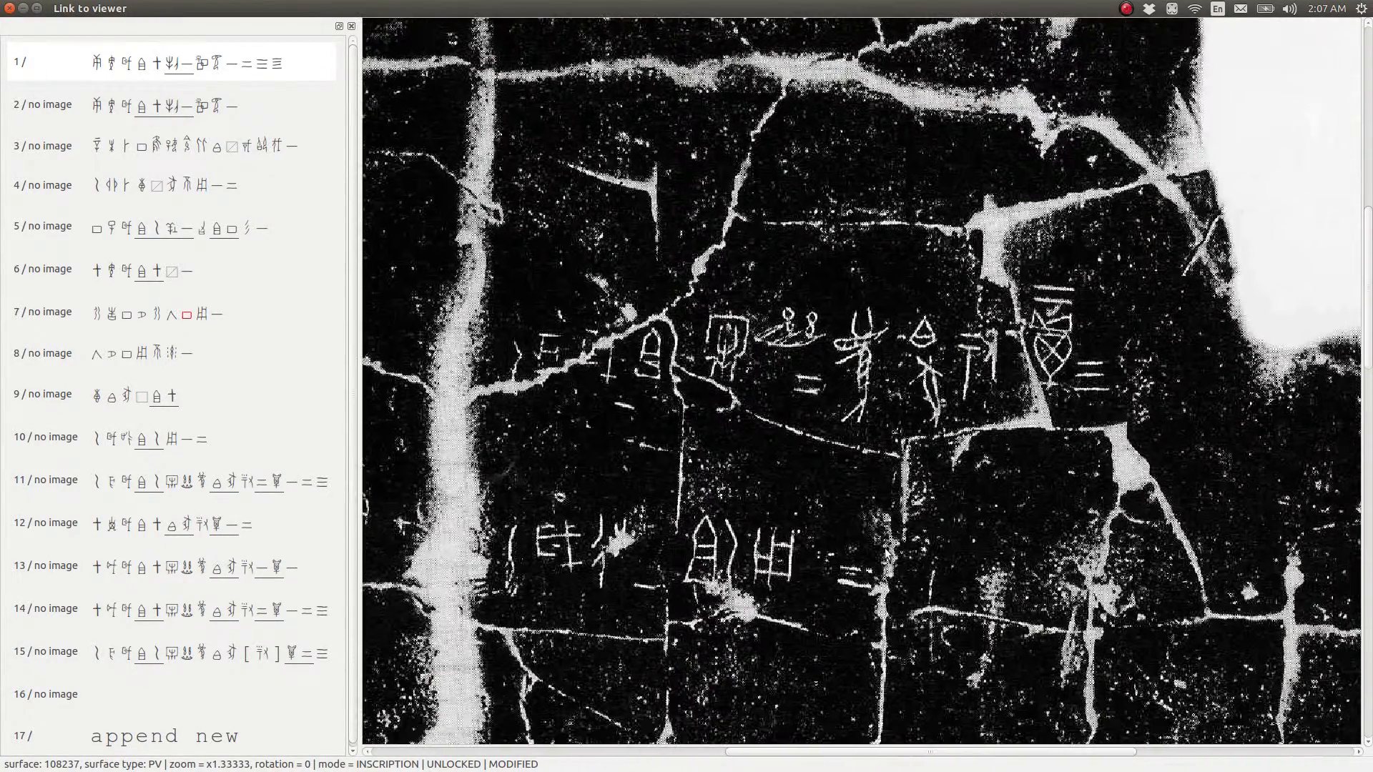
pyautogui.press('Down')
pyautogui.press('Down')
pyautogui.press('Down')
pyautogui.press('Down')
pyautogui.press('Down')
pyautogui.press('Down')
pyautogui.press('Down')
pyautogui.press('Down')
pyautogui.press('Down')
pyautogui.press('Down')
pyautogui.press('Down')
pyautogui.press('Down')
pyautogui.press('Down')
pyautogui.press('Down')
pyautogui.press('Down')
pyautogui.press('Down')
pyautogui.press('Down')
pyautogui.press('Down')
pyautogui.press('Down')
pyautogui.press('Down')
pyautogui.press('Right')
pyautogui.press('Right')
pyautogui.press('Right')
pyautogui.press('Right')
pyautogui.press('Right')
pyautogui.press('Right')
pyautogui.press('Right')
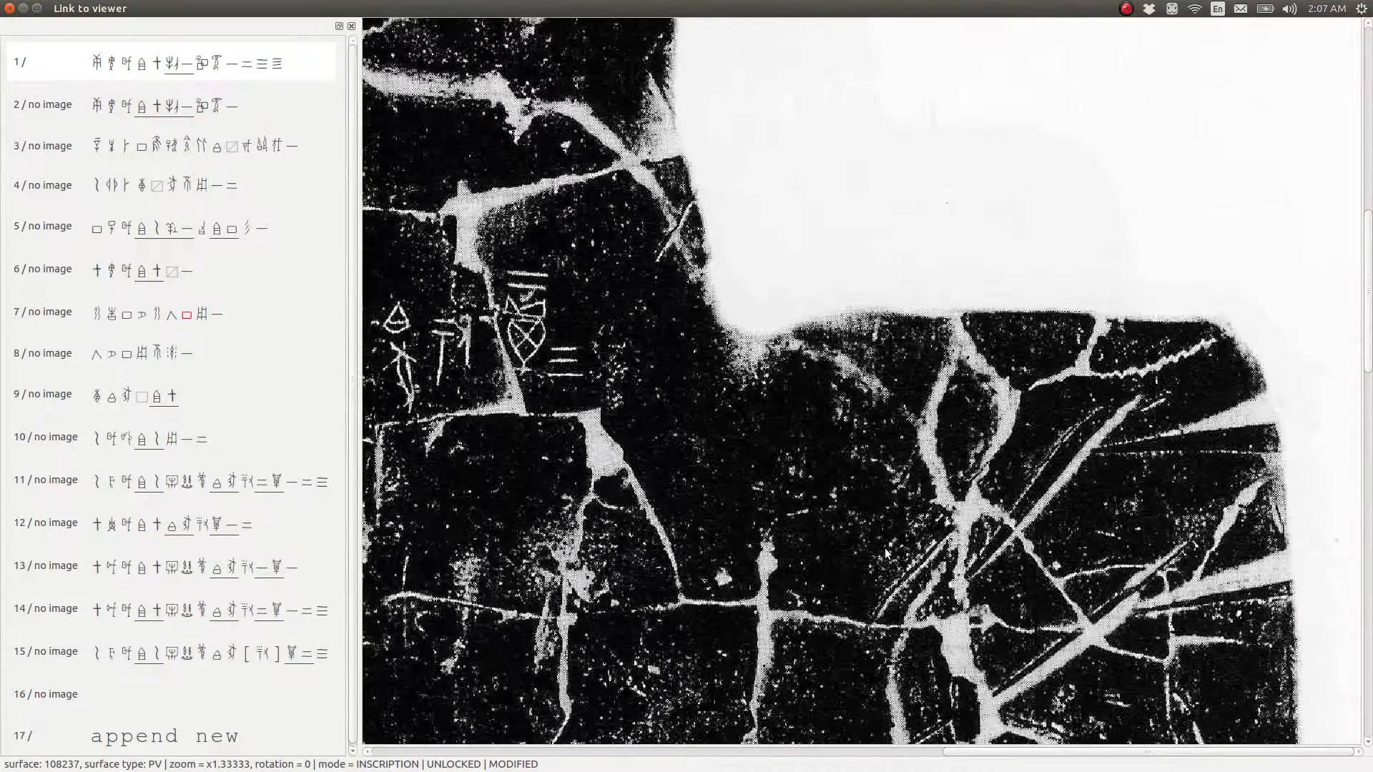
pyautogui.press('Down')
pyautogui.press('Down')
pyautogui.press('Down')
pyautogui.press('Down')
pyautogui.press('Down')
pyautogui.press('Down')
pyautogui.press('Down')
pyautogui.press('Down')
pyautogui.press('Down')
pyautogui.press('Down')
pyautogui.press('Down')
pyautogui.press('Down')
pyautogui.press('Down')
pyautogui.press('Down')
pyautogui.press('Down')
pyautogui.press('Down')
pyautogui.press('Down')
pyautogui.press('Down')
pyautogui.press('Down')
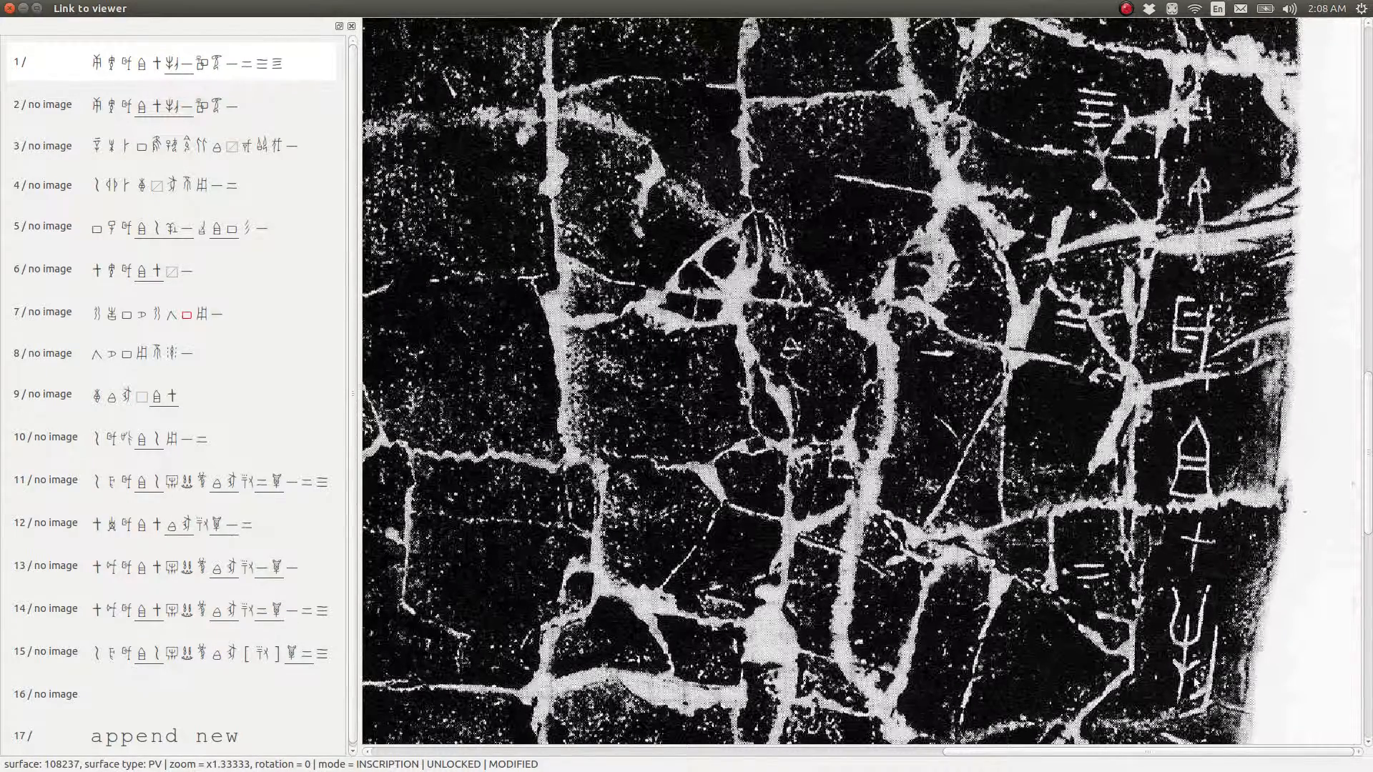
# At x1 zoom, draw a tall box around the column of graphs along the rubbing's right edge for the first inscription
pyautogui.scroll(-1, 1201, 674)
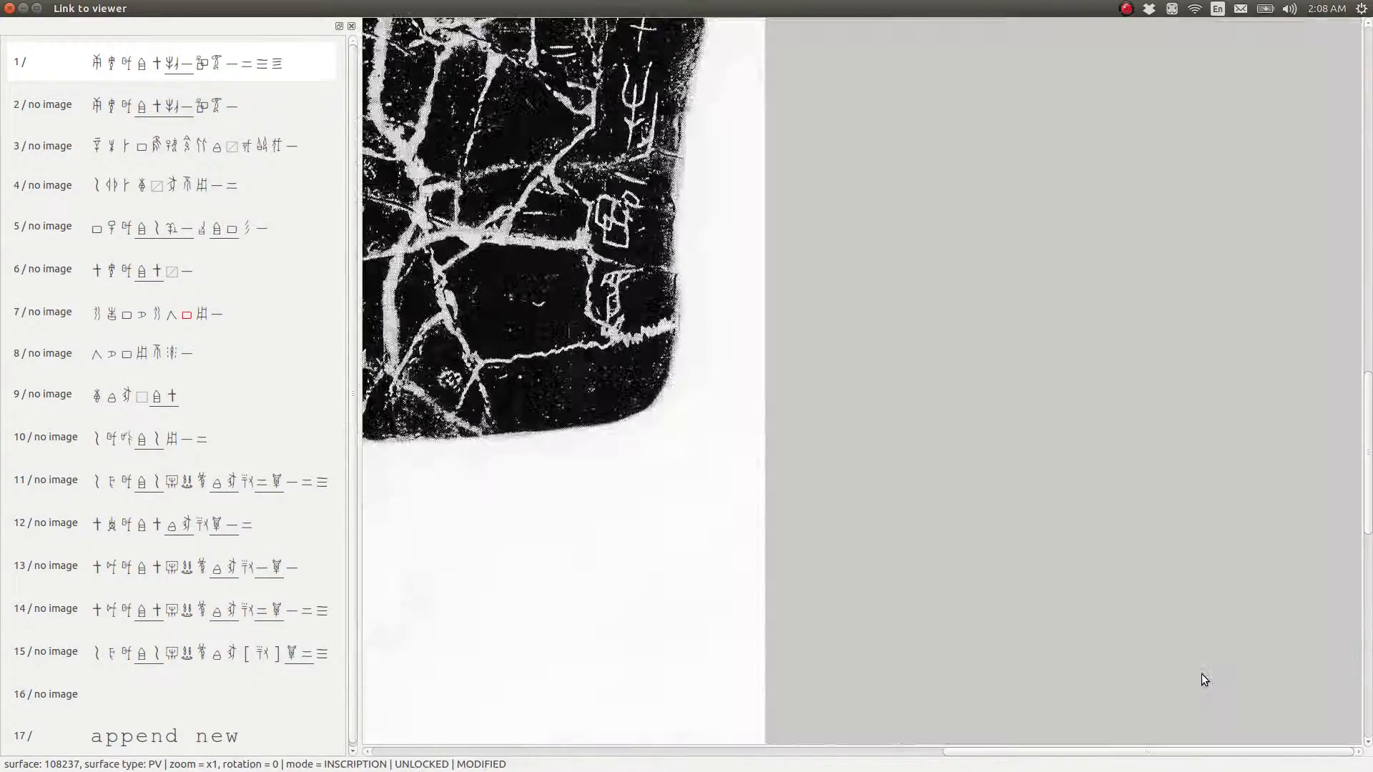
pyautogui.scroll(3, 1157, 687)
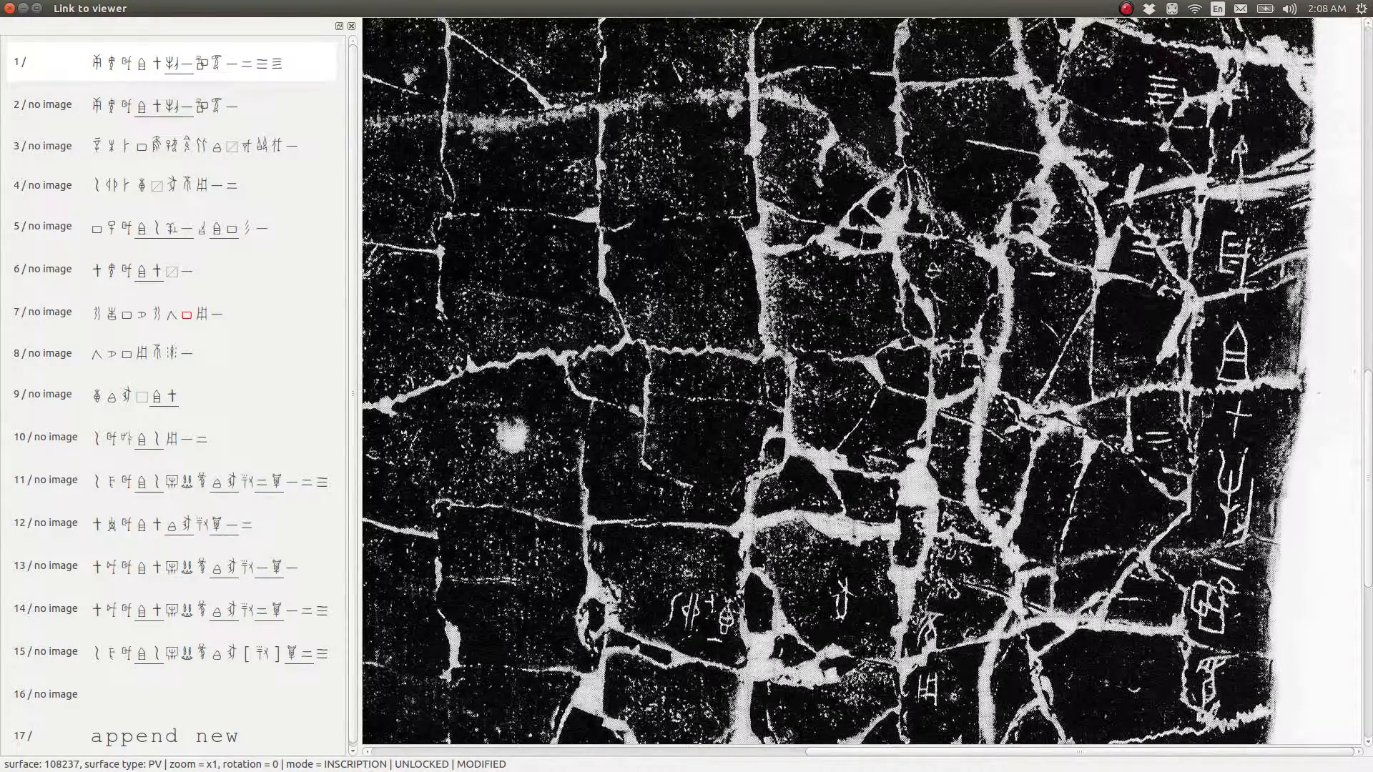
pyautogui.moveTo(1113, 28); pyautogui.dragTo(1291, 744)
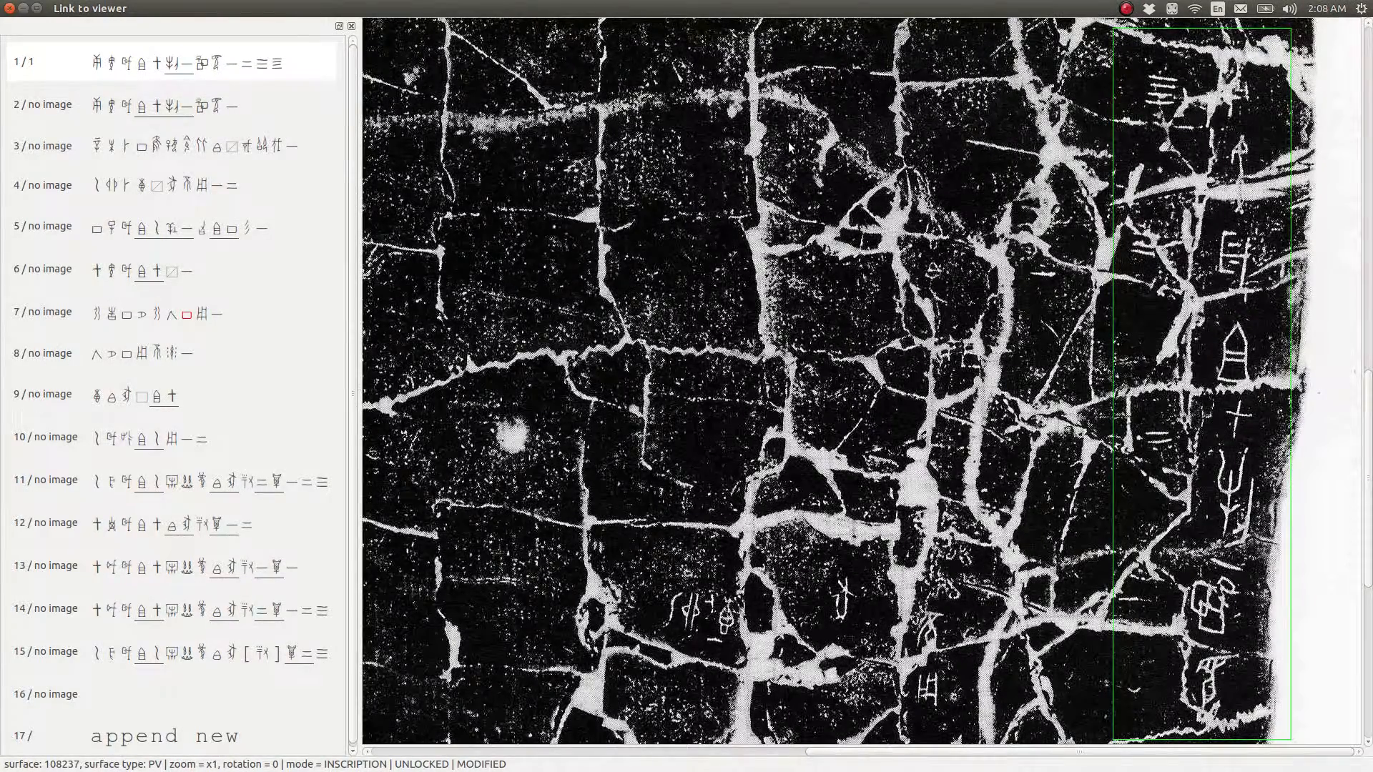
pyautogui.scroll(-5, 797, 164)
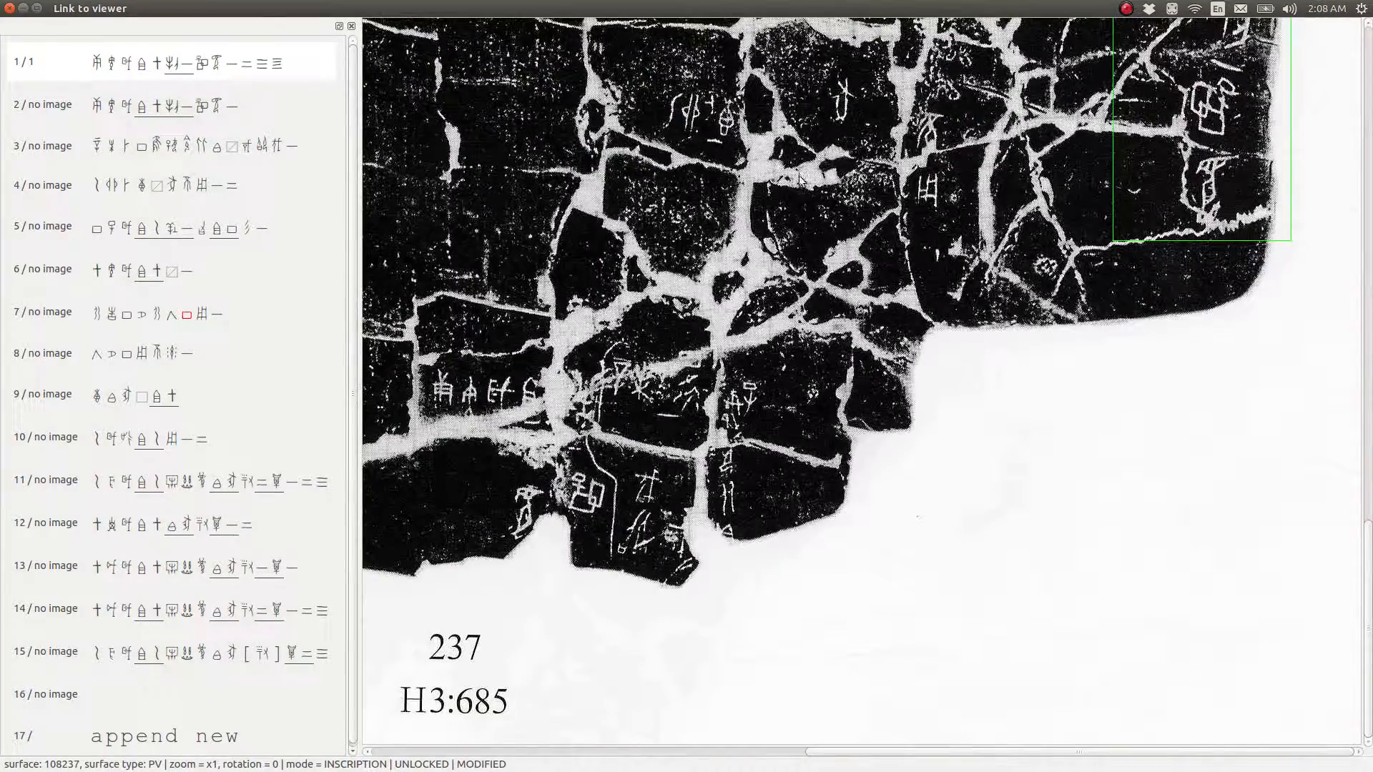
# View the first inscription's box with the whole rubbing in view, and try drawing and deleting an extra box on the upper body
pyautogui.scroll(1, 801, 183)
pyautogui.scroll(4, 800, 185)
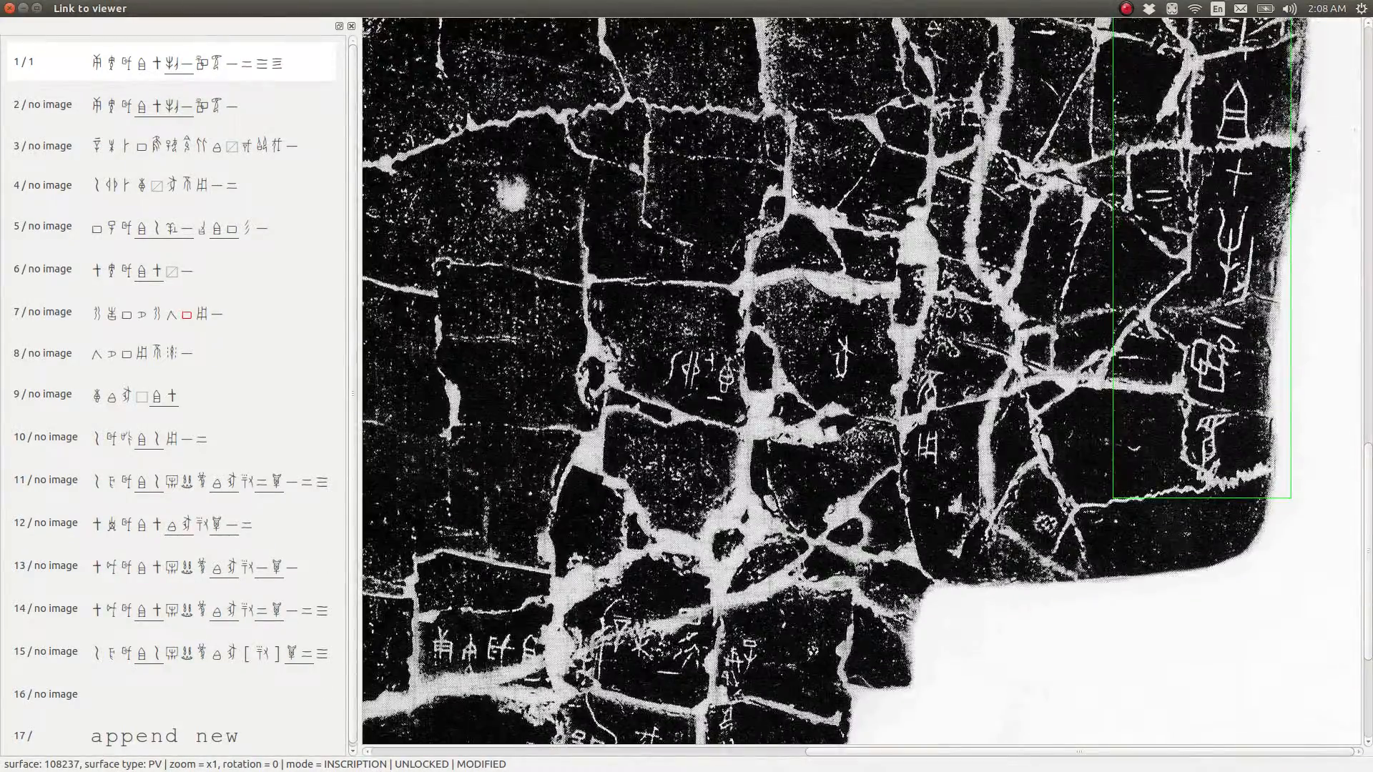
pyautogui.scroll(-5, 792, 187)
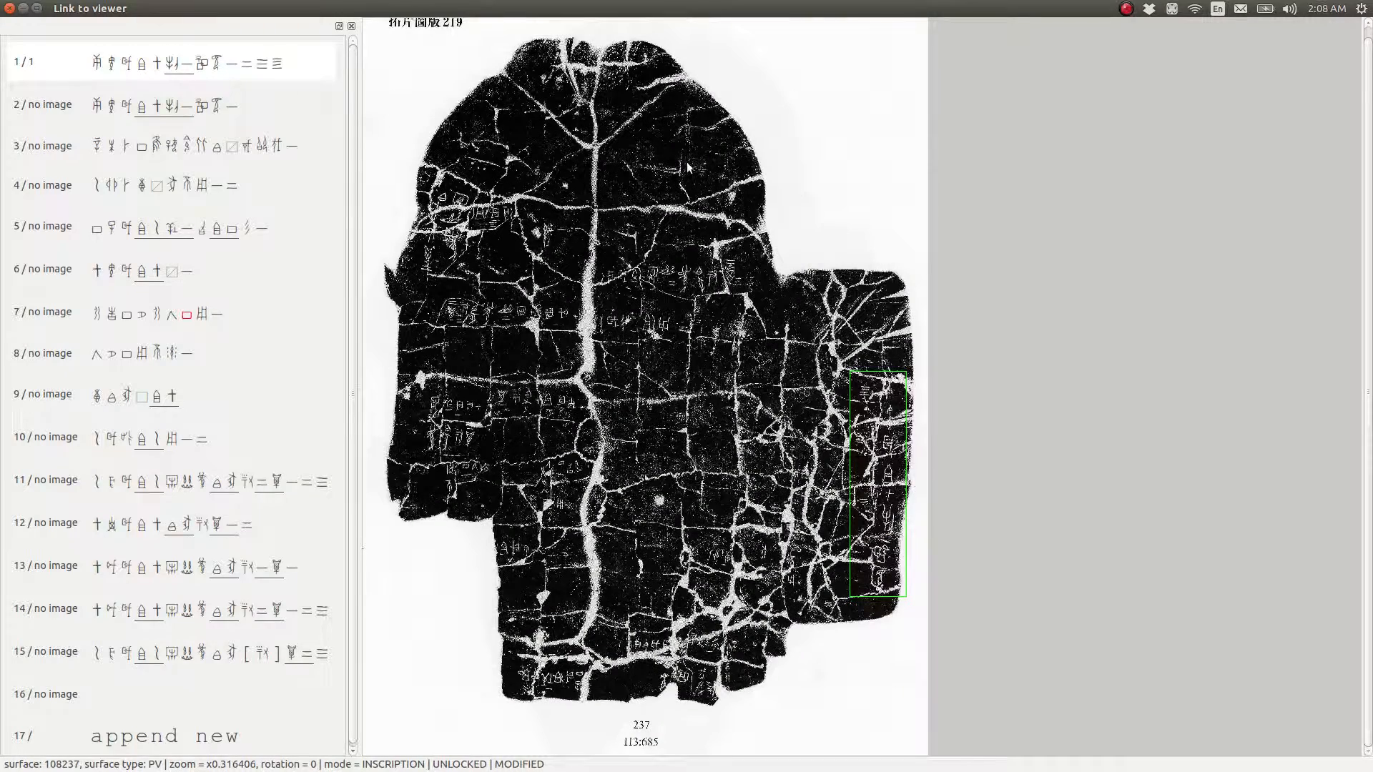
pyautogui.moveTo(580, 242); pyautogui.dragTo(764, 299)
pyautogui.press('Delete')
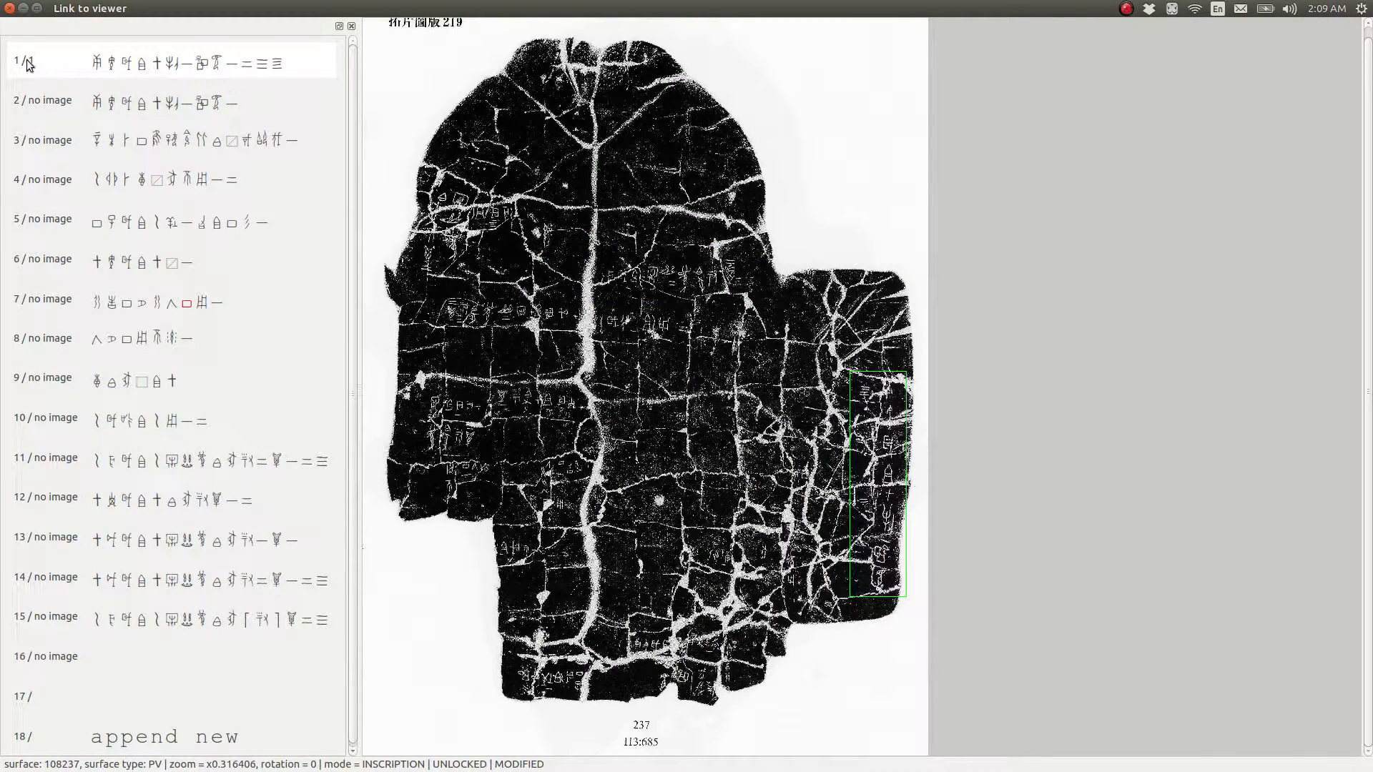
# Remove the "no image" mark from the second inscription and enlarge the rubbing to x1.33333
pyautogui.click(100, 99)
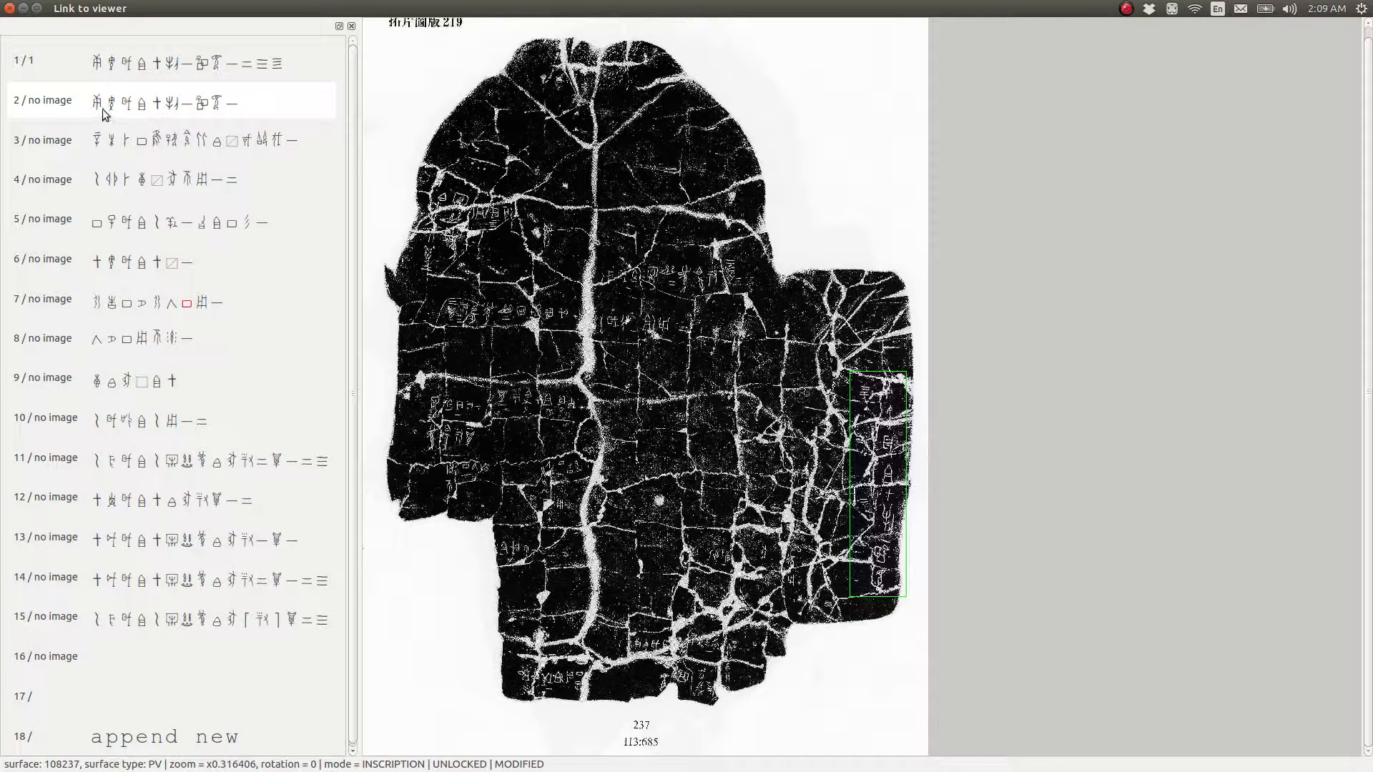
pyautogui.click(190, 109)
pyautogui.scroll(5, 690, 651)
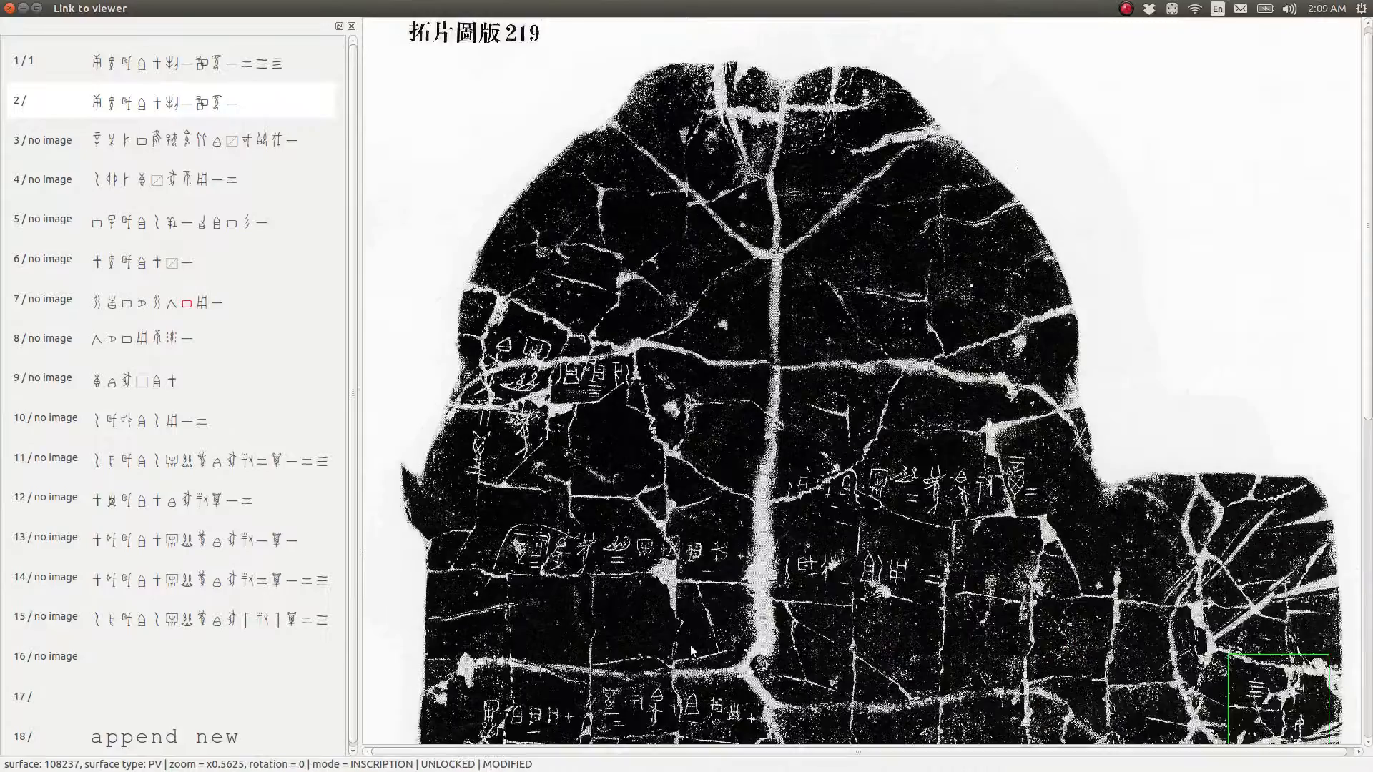
pyautogui.scroll(-2, 691, 651)
pyautogui.scroll(-10, 691, 651)
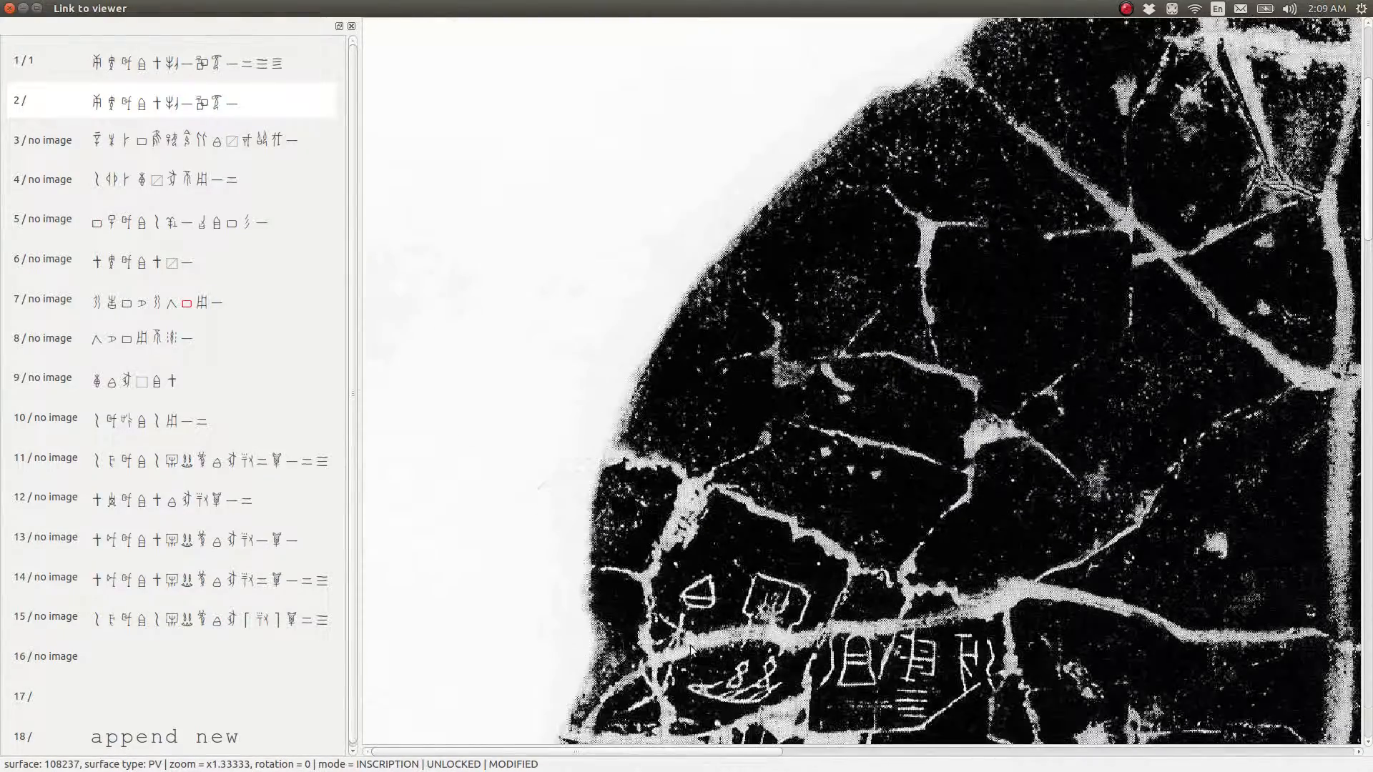
# Search the enlarged rubbing for the second inscription's graphs, from the left side across the centre and down to the lower edge
pyautogui.scroll(-10, 958, 599)
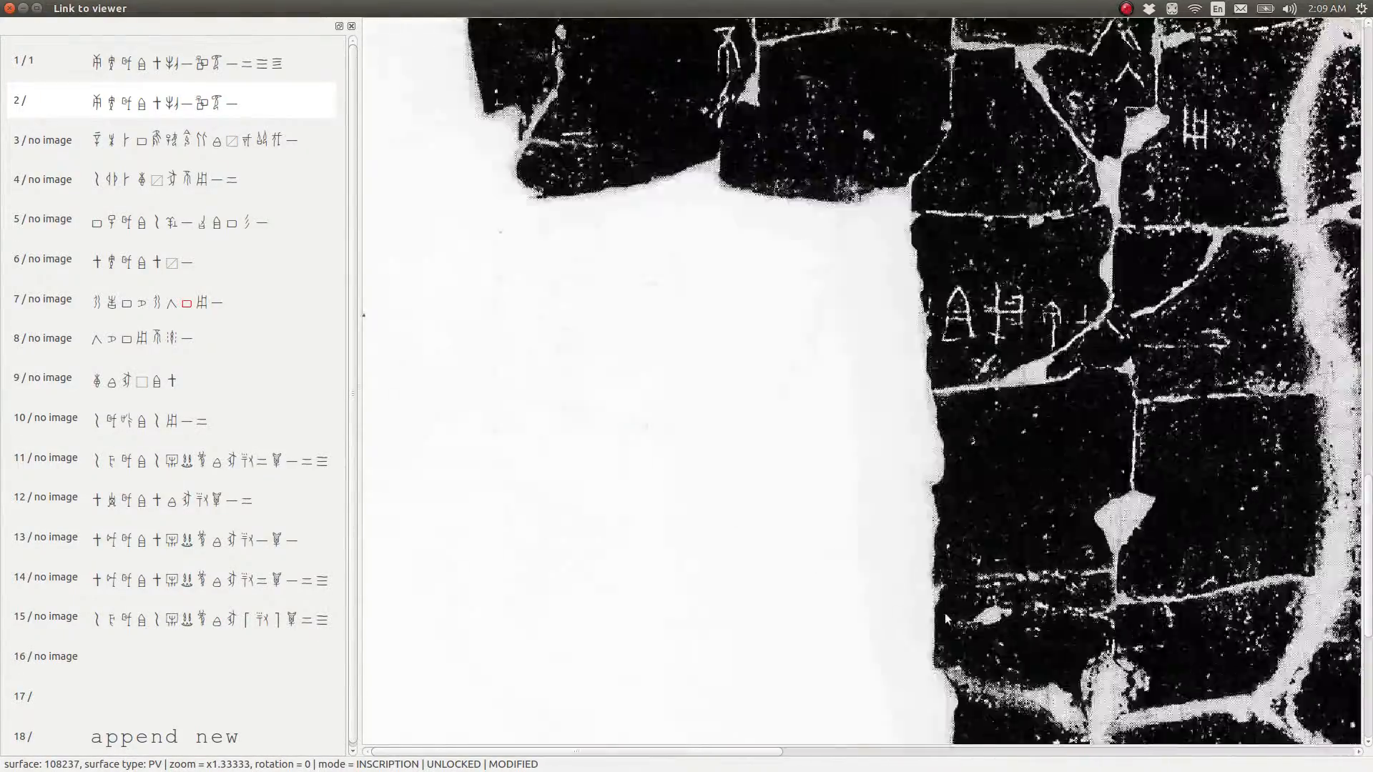
pyautogui.scroll(14, 933, 620)
pyautogui.scroll(8, 951, 601)
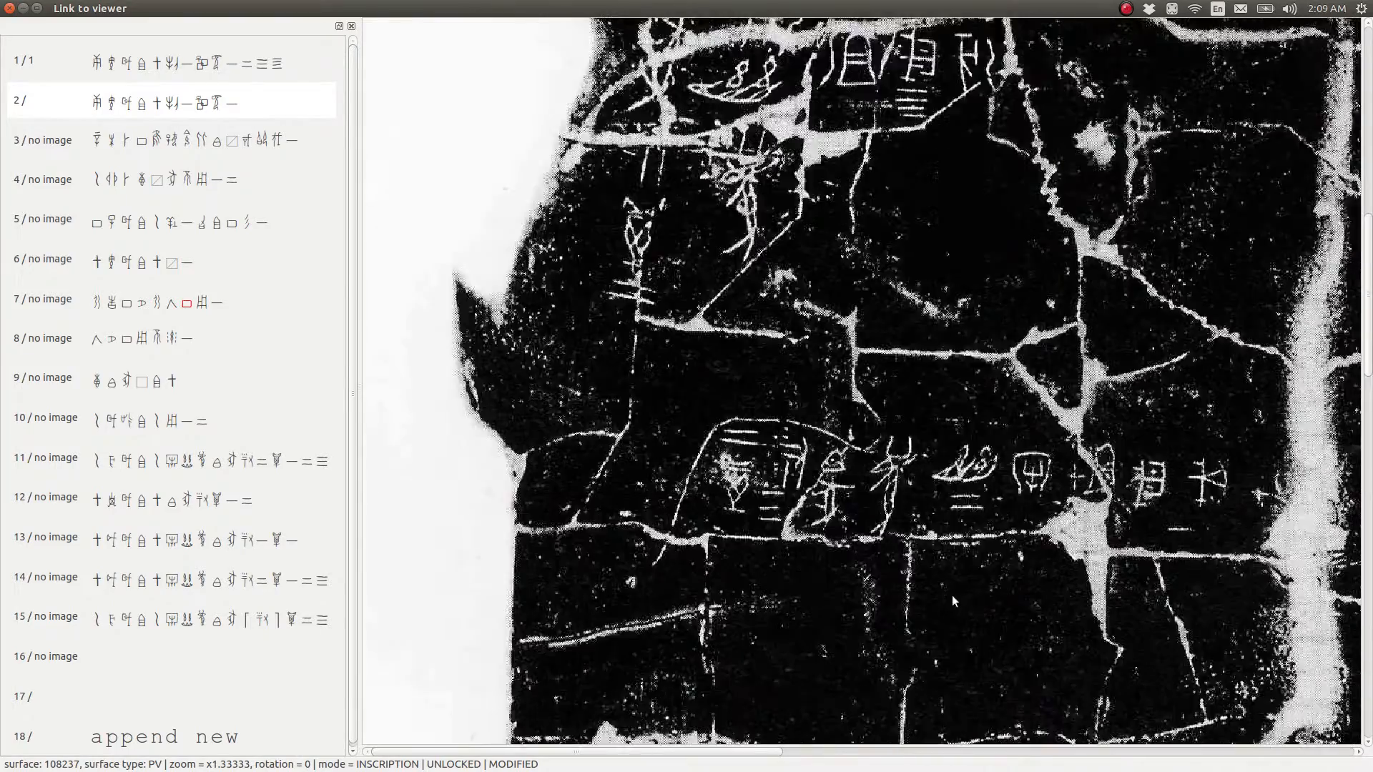
pyautogui.scroll(-1, 977, 491)
pyautogui.scroll(3, 977, 491)
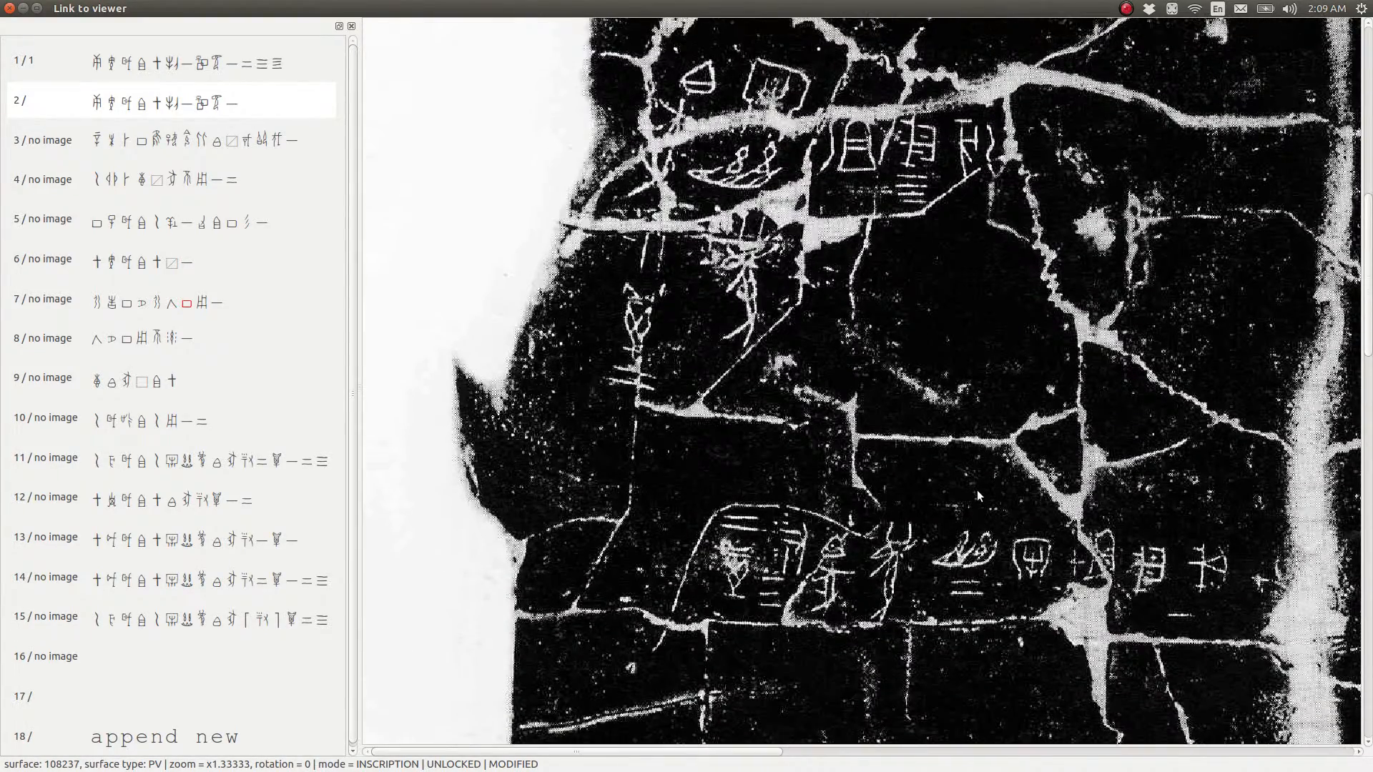
pyautogui.hscroll(5, 977, 491)
pyautogui.scroll(-5, 977, 493)
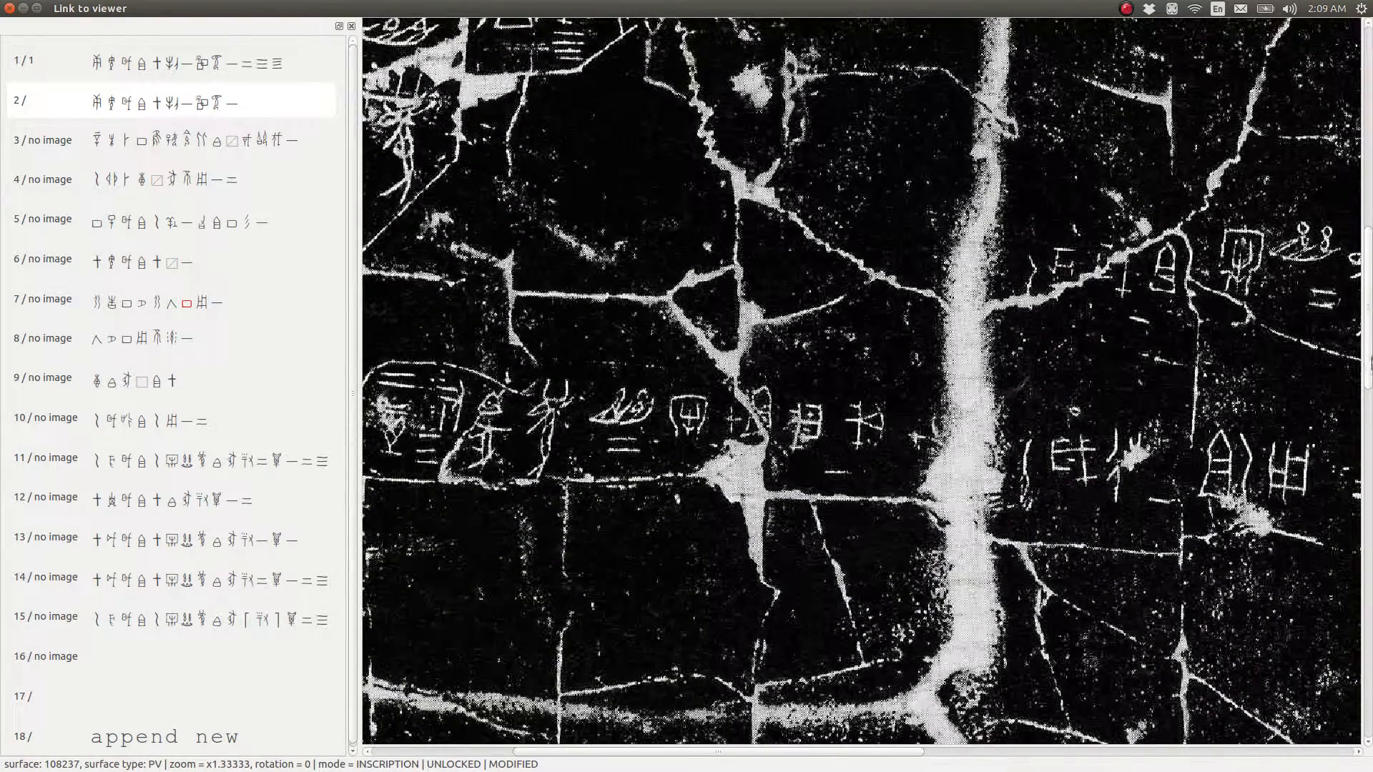
pyautogui.moveTo(1366, 286); pyautogui.dragTo(1366, 619)
pyautogui.scroll(1, 1025, 485)
pyautogui.scroll(10, 1025, 488)
pyautogui.scroll(-12, 1025, 489)
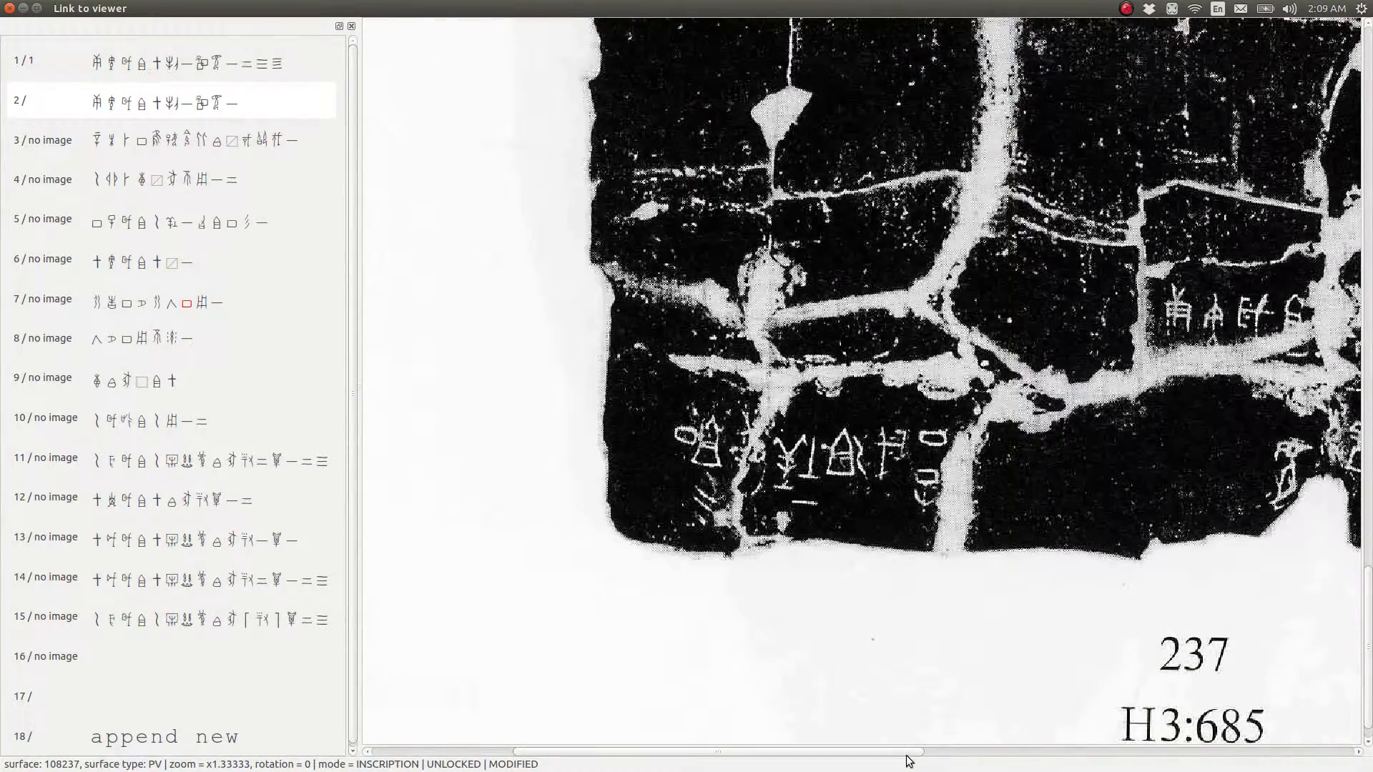
# Draw a box around the second inscription's graphs on the lower edge of the rubbing, just above the 237 caption
pyautogui.moveTo(908, 758); pyautogui.dragTo(1035, 764)
pyautogui.moveTo(1071, 752); pyautogui.dragTo(1106, 752)
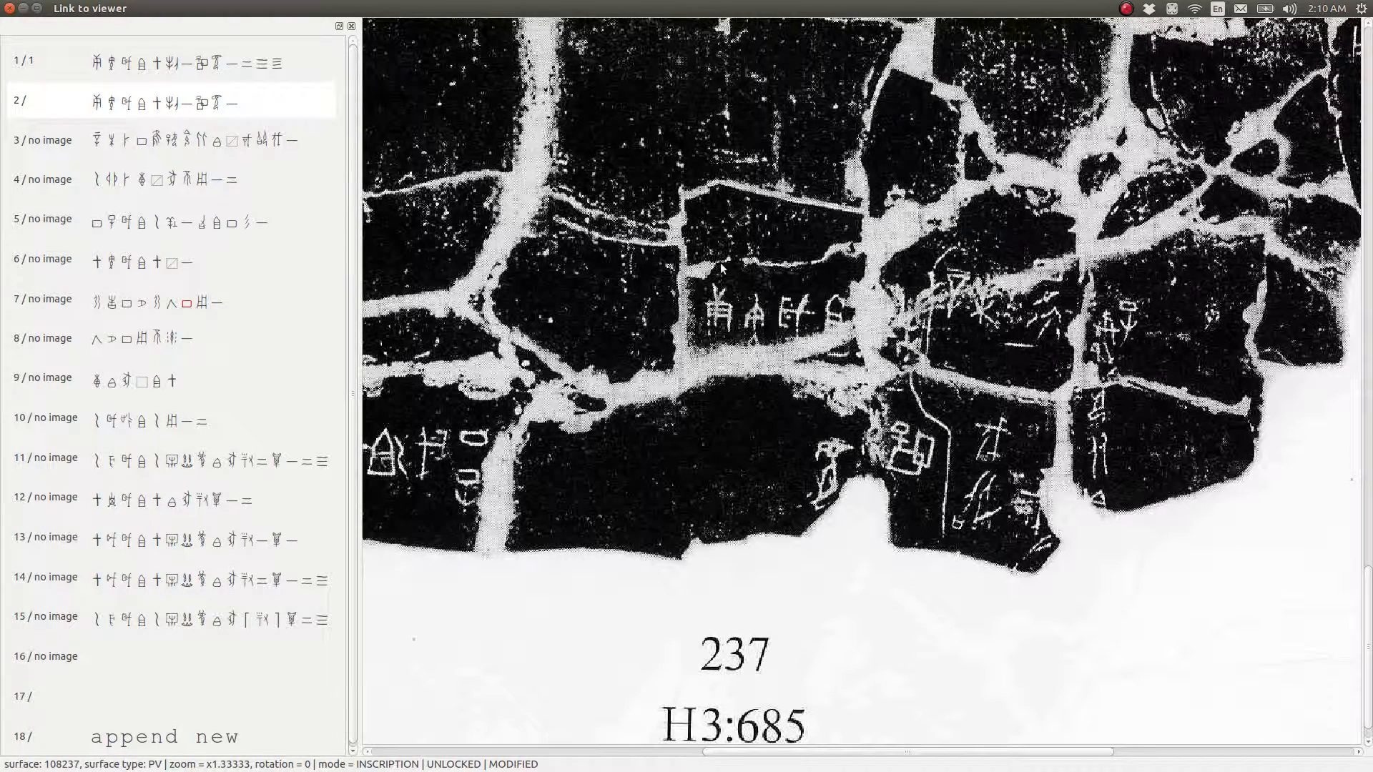
pyautogui.moveTo(672, 238); pyautogui.dragTo(953, 525)
# Compare the first inscription's column on the right fragment with the second inscription's box and the neighbouring graphs along the lower edge
pyautogui.scroll(5, 1199, 449)
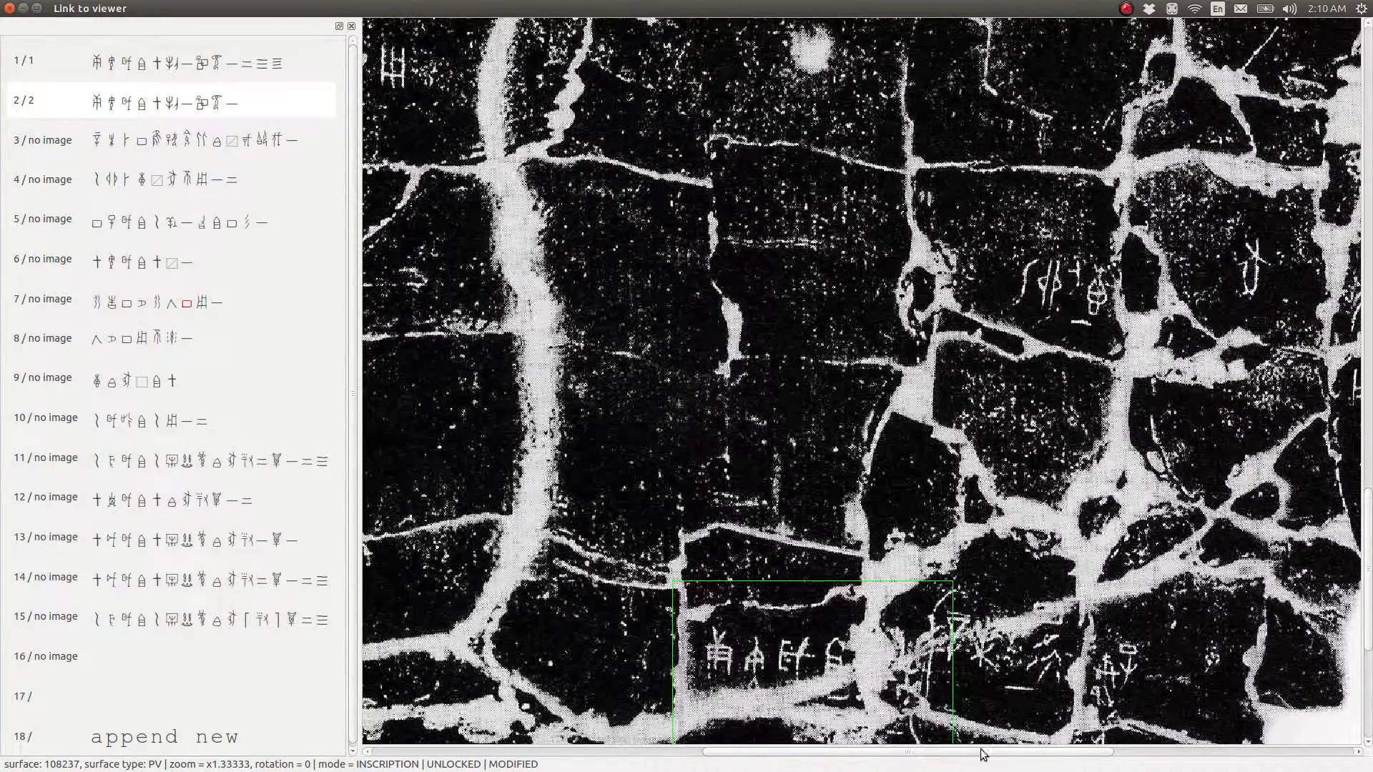
pyautogui.moveTo(985, 750); pyautogui.dragTo(1266, 737)
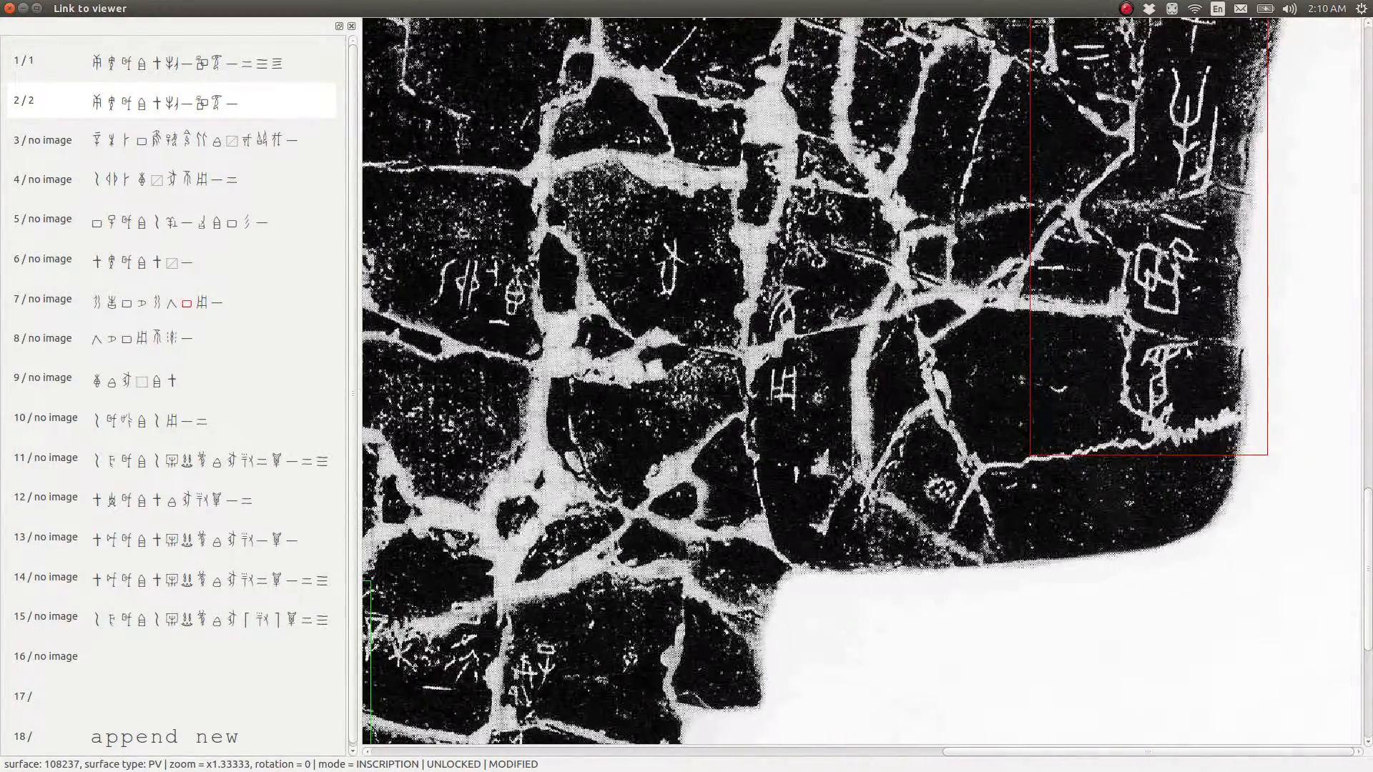
pyautogui.scroll(4, 1187, 358)
pyautogui.scroll(5, 1135, 281)
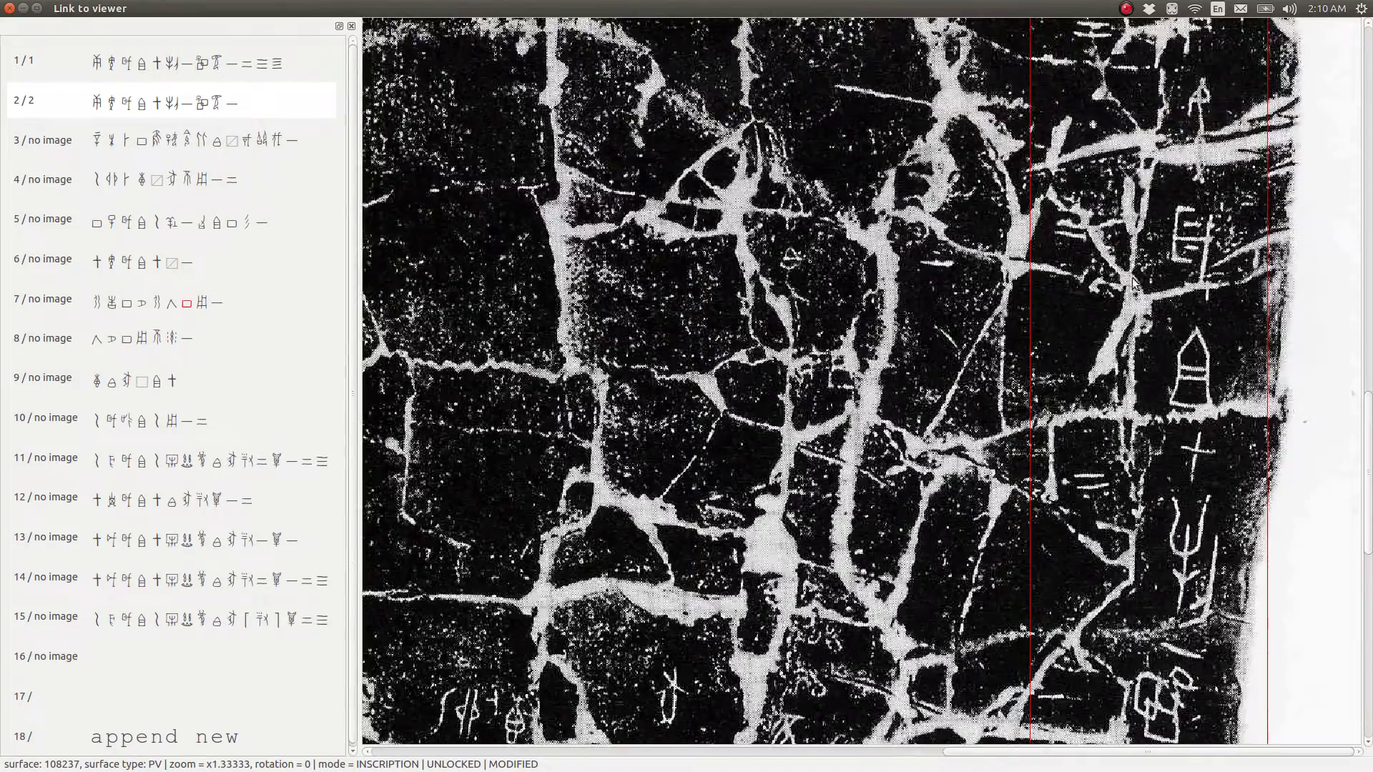
pyautogui.scroll(-10, 1131, 293)
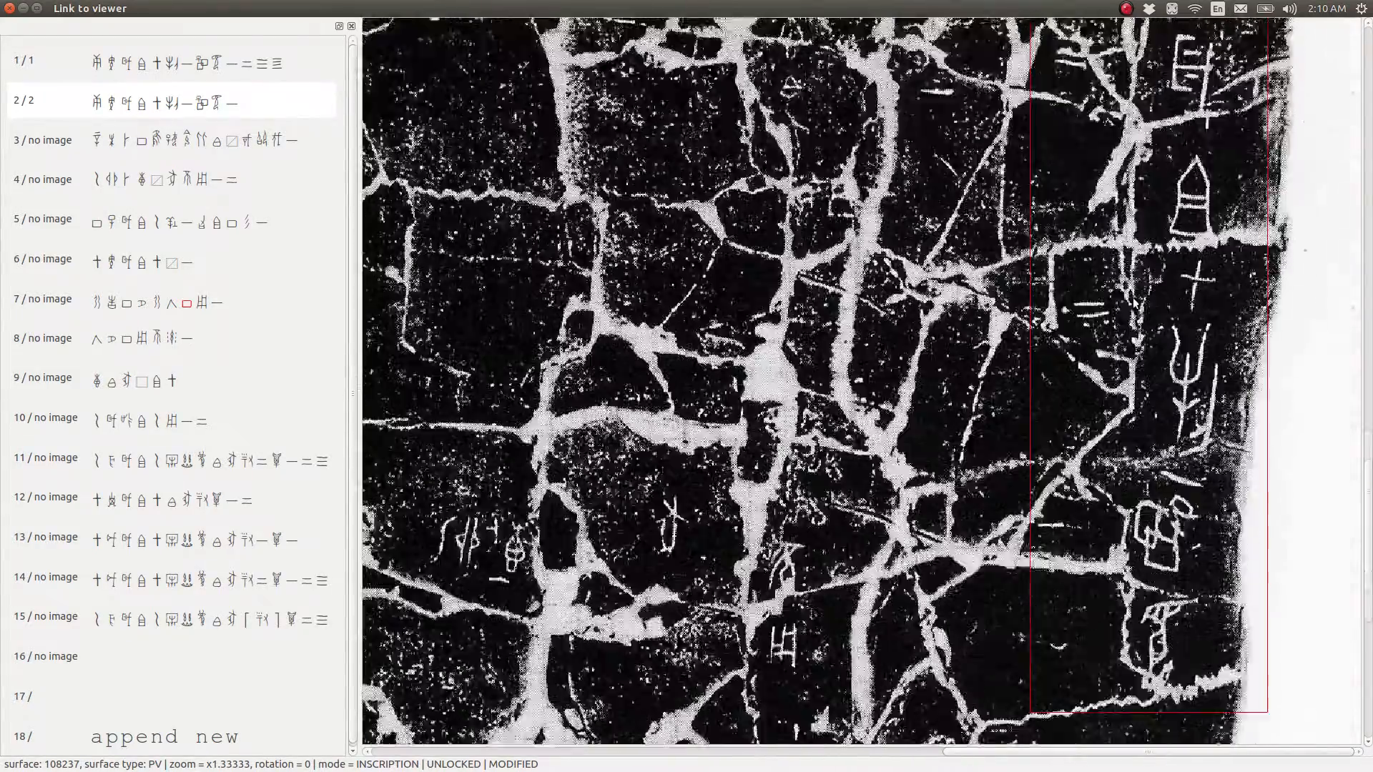
pyautogui.moveTo(1066, 753); pyautogui.dragTo(751, 747)
pyautogui.scroll(-2, 1178, 429)
pyautogui.scroll(-3, 1173, 433)
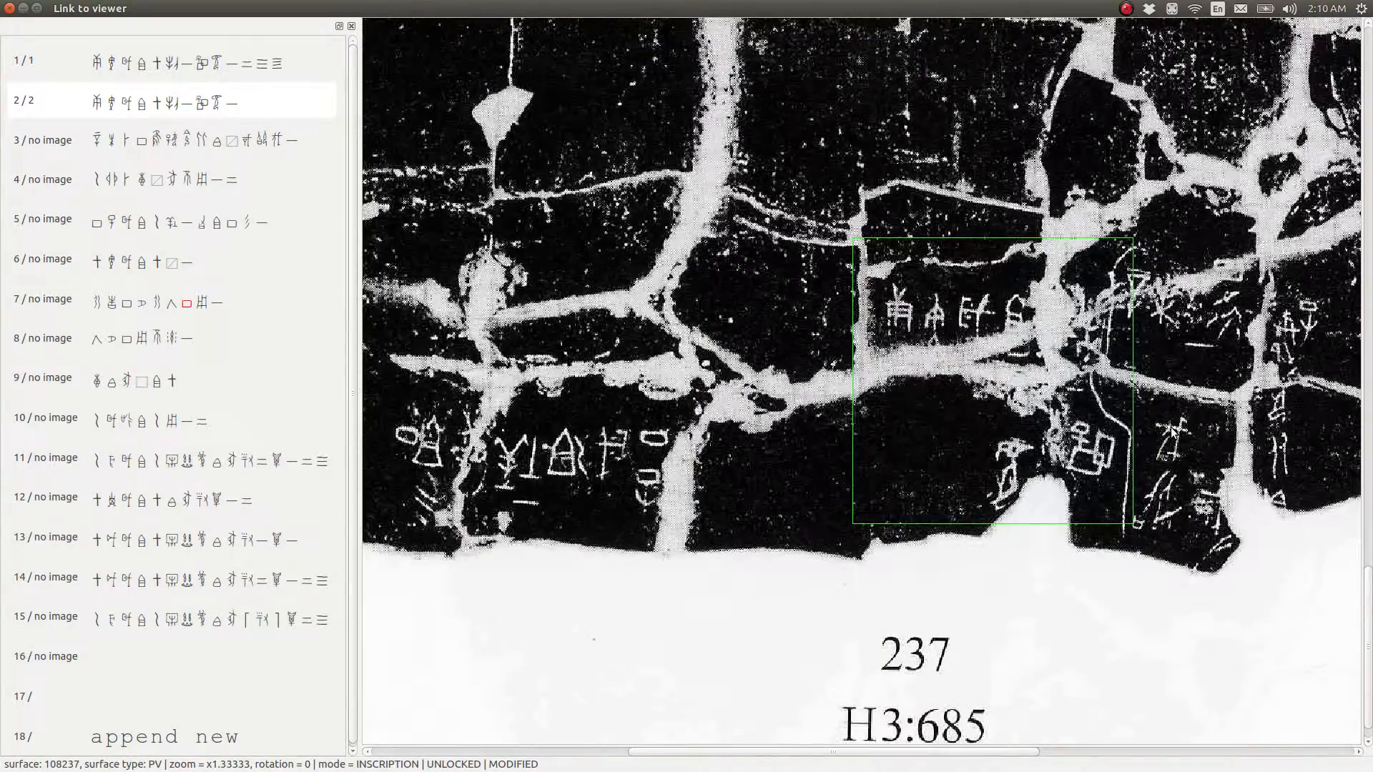
pyautogui.scroll(4, 1173, 433)
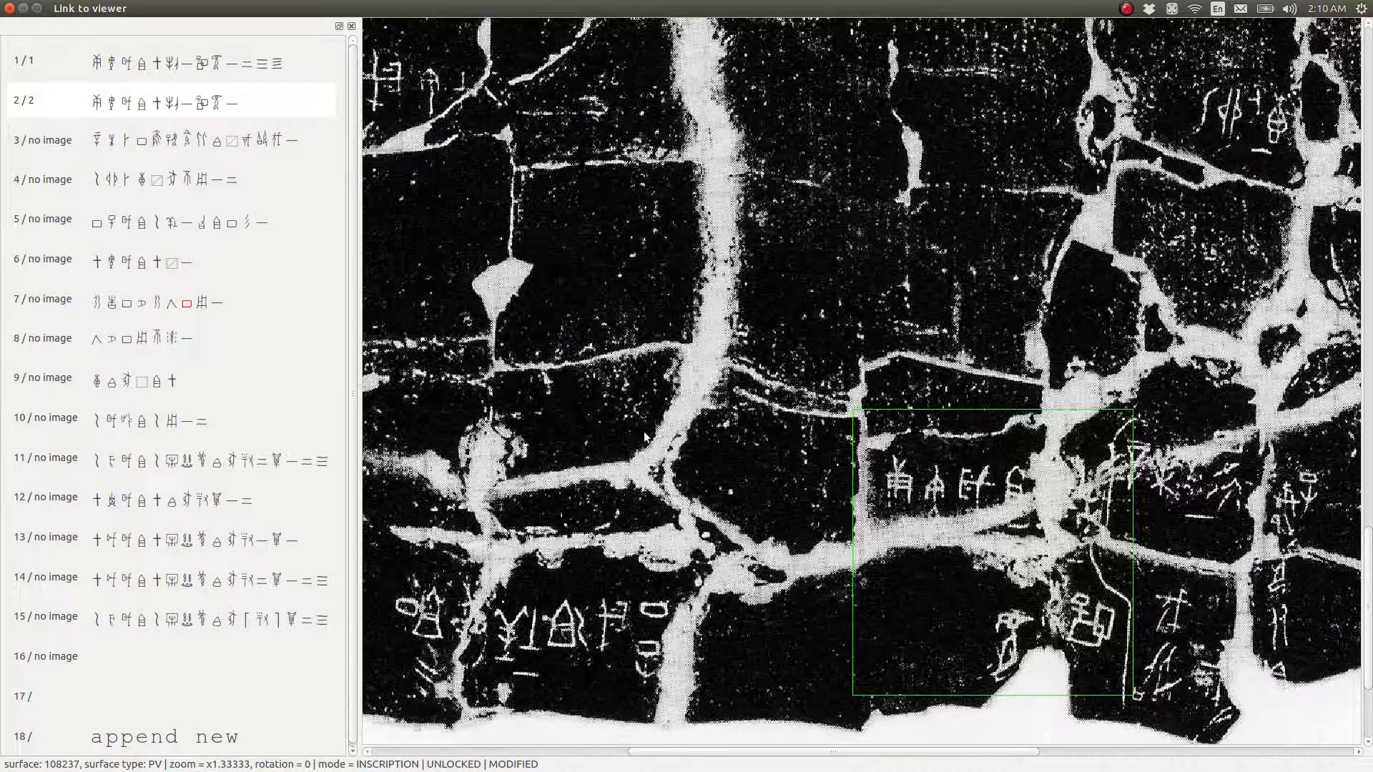
# Move the fifth inscription up to the third position in the inscription list
pyautogui.press('Down')
pyautogui.press('Down')
pyautogui.press('Down')
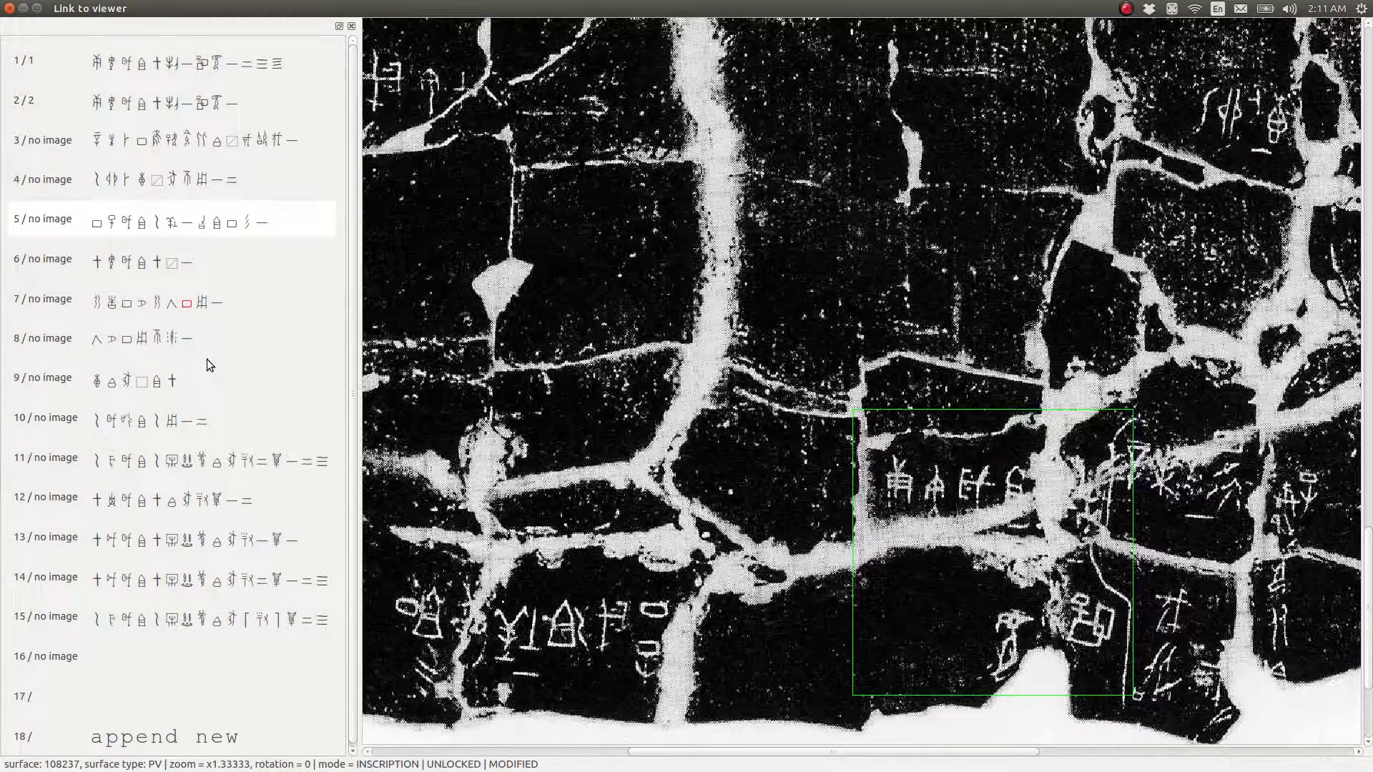
pyautogui.hotkey('ctrl', 'Up')
pyautogui.hotkey('ctrl', 'Up')
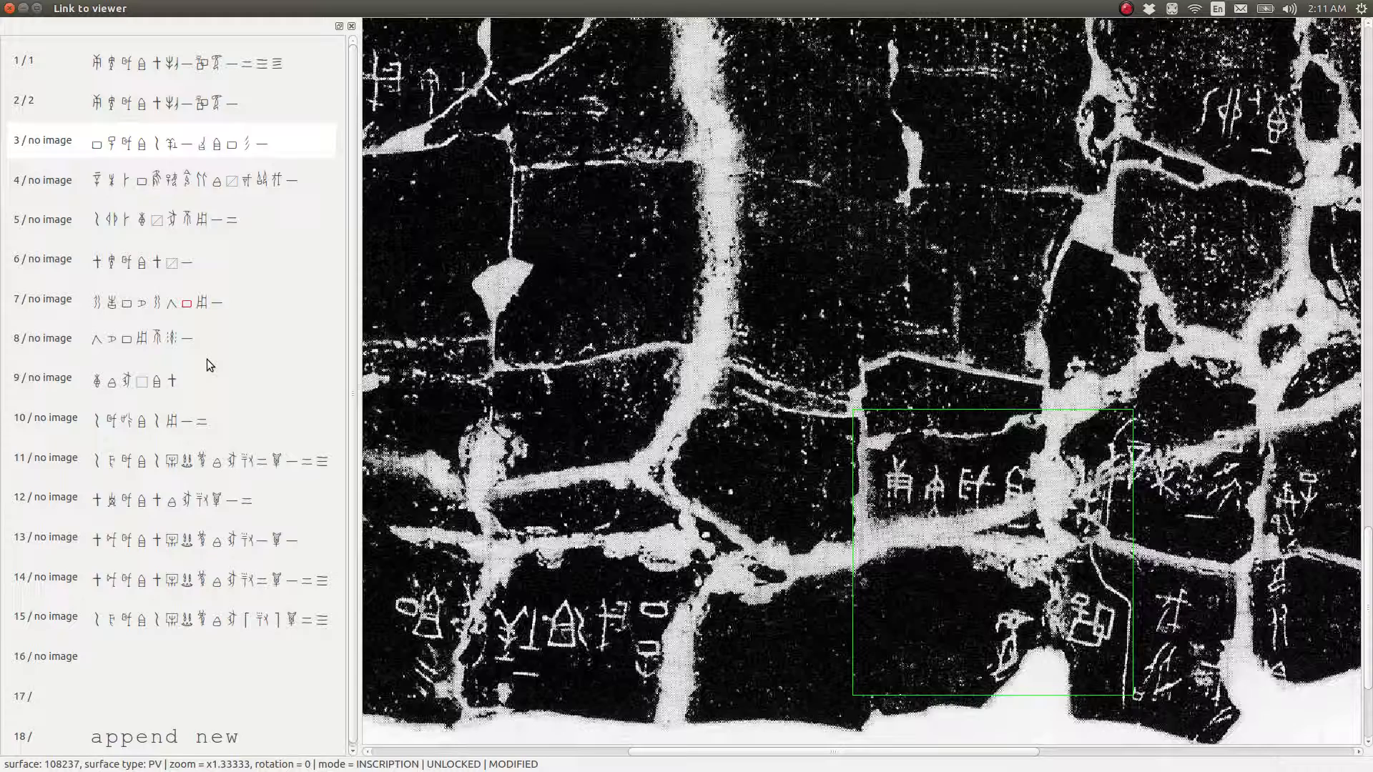
# Clear the third inscription's "no image" mark, box its graphs at the rubbing's lower-left corner, and show the box numbers
pyautogui.press('Delete')
pyautogui.moveTo(374, 538); pyautogui.dragTo(717, 726)
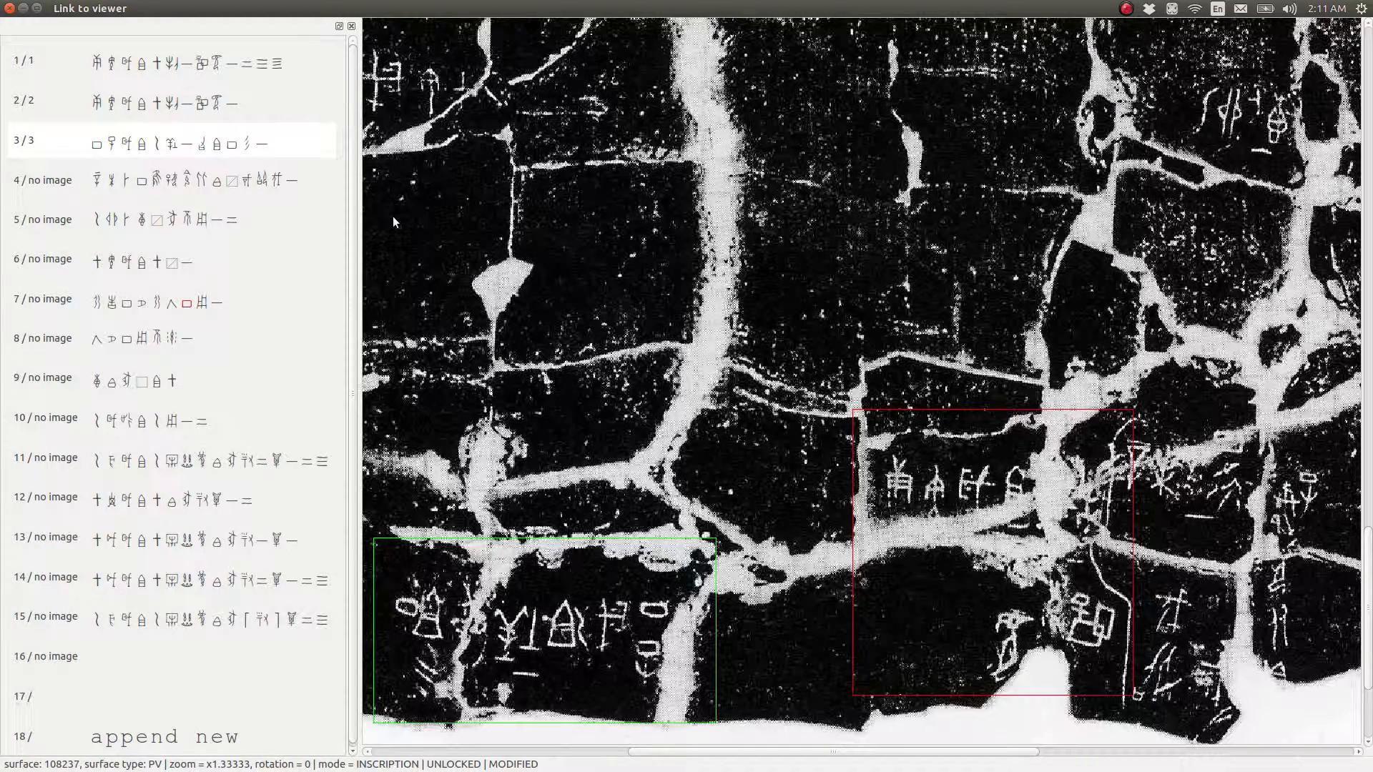
pyautogui.press('l')
# Select the first inscription in the list and examine its boxed column of graphs along the right fragment
pyautogui.press('Up')
pyautogui.press('Up')
pyautogui.press('Right')
pyautogui.press('Right')
pyautogui.press('Right')
pyautogui.press('Right')
pyautogui.press('Right')
pyautogui.press('Right')
pyautogui.press('Right')
pyautogui.press('Right')
pyautogui.press('Right')
pyautogui.press('Right')
pyautogui.press('Right')
pyautogui.press('Right')
pyautogui.press('Right')
pyautogui.press('Right')
pyautogui.press('Right')
pyautogui.press('Right')
pyautogui.press('Right')
pyautogui.press('Right')
pyautogui.press('Right')
pyautogui.press('Right')
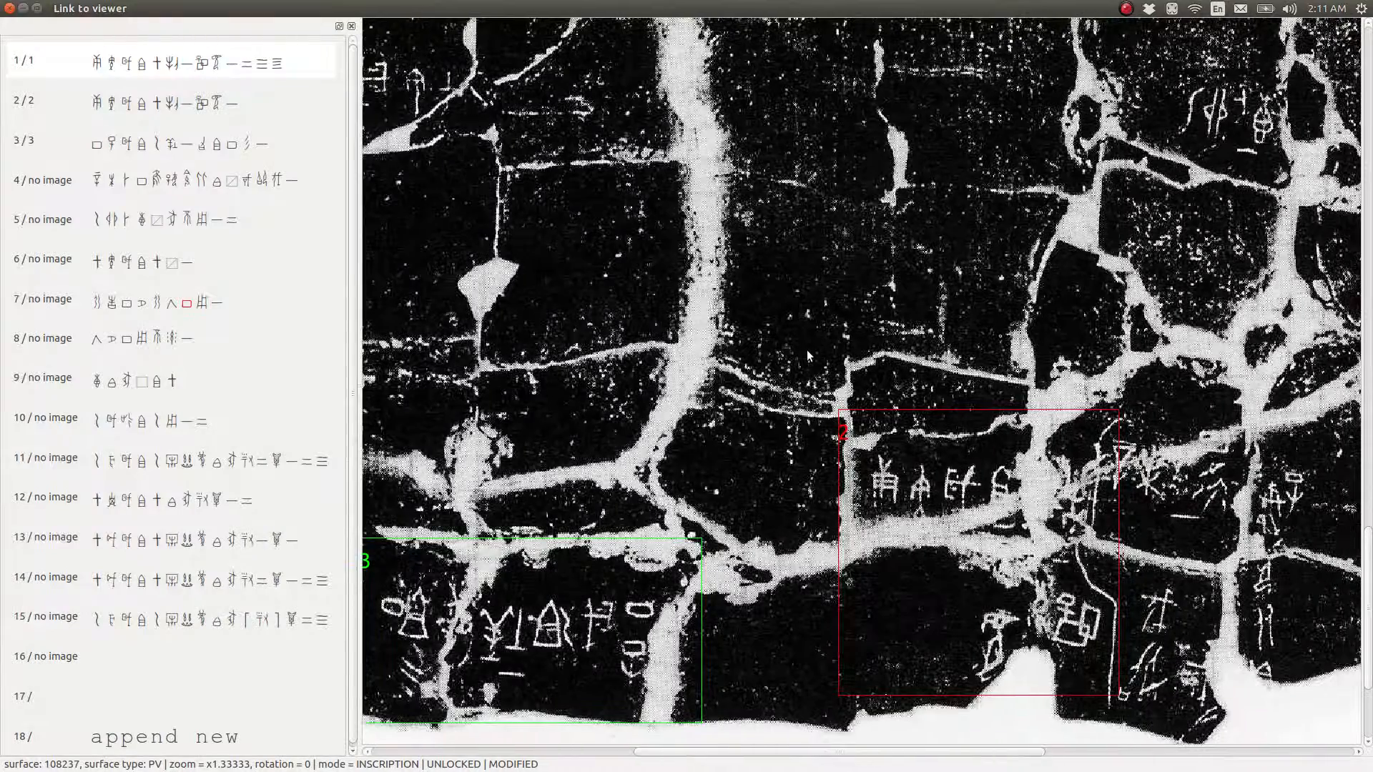
pyautogui.press('Right')
pyautogui.press('Right')
pyautogui.press('Right')
pyautogui.press('Right')
pyautogui.press('Right')
pyautogui.press('Right')
pyautogui.press('Right')
pyautogui.press('Right')
pyautogui.press('Right')
pyautogui.press('Right')
pyautogui.press('Right')
pyautogui.press('Right')
pyautogui.press('Right')
pyautogui.press('Right')
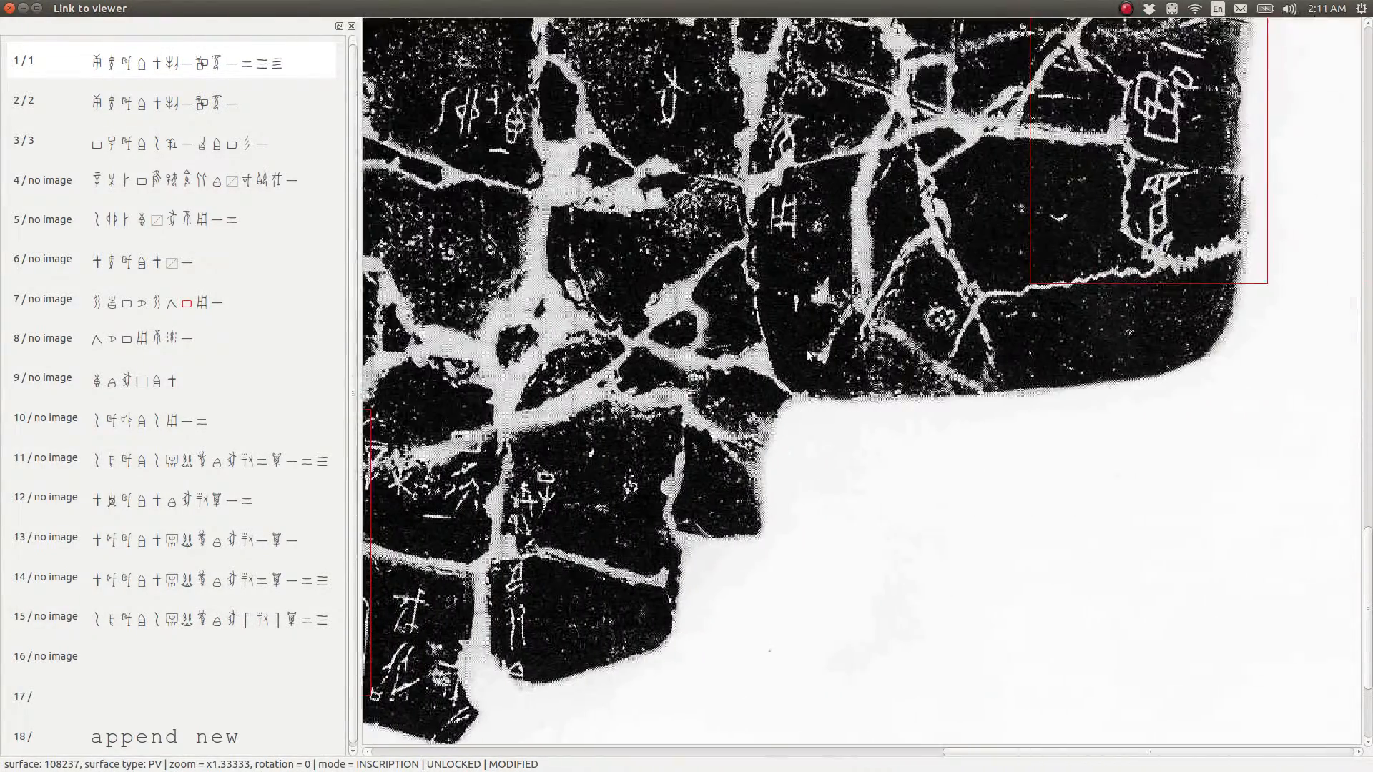
pyautogui.press('Up')
pyautogui.press('Up')
pyautogui.press('Up')
pyautogui.press('Up')
pyautogui.press('Up')
pyautogui.press('Up')
pyautogui.press('Up')
pyautogui.press('Up')
pyautogui.press('Up')
pyautogui.press('Up')
pyautogui.press('Up')
pyautogui.press('Up')
pyautogui.press('Up')
pyautogui.press('Up')
pyautogui.press('Up')
pyautogui.press('Up')
pyautogui.press('Up')
pyautogui.press('Up')
pyautogui.press('Up')
pyautogui.press('Up')
pyautogui.press('Up')
pyautogui.press('Up')
pyautogui.press('Up')
pyautogui.press('Up')
pyautogui.press('Up')
pyautogui.press('Up')
pyautogui.press('Up')
pyautogui.press('Up')
pyautogui.press('Up')
pyautogui.press('Up')
pyautogui.press('Up')
pyautogui.press('Up')
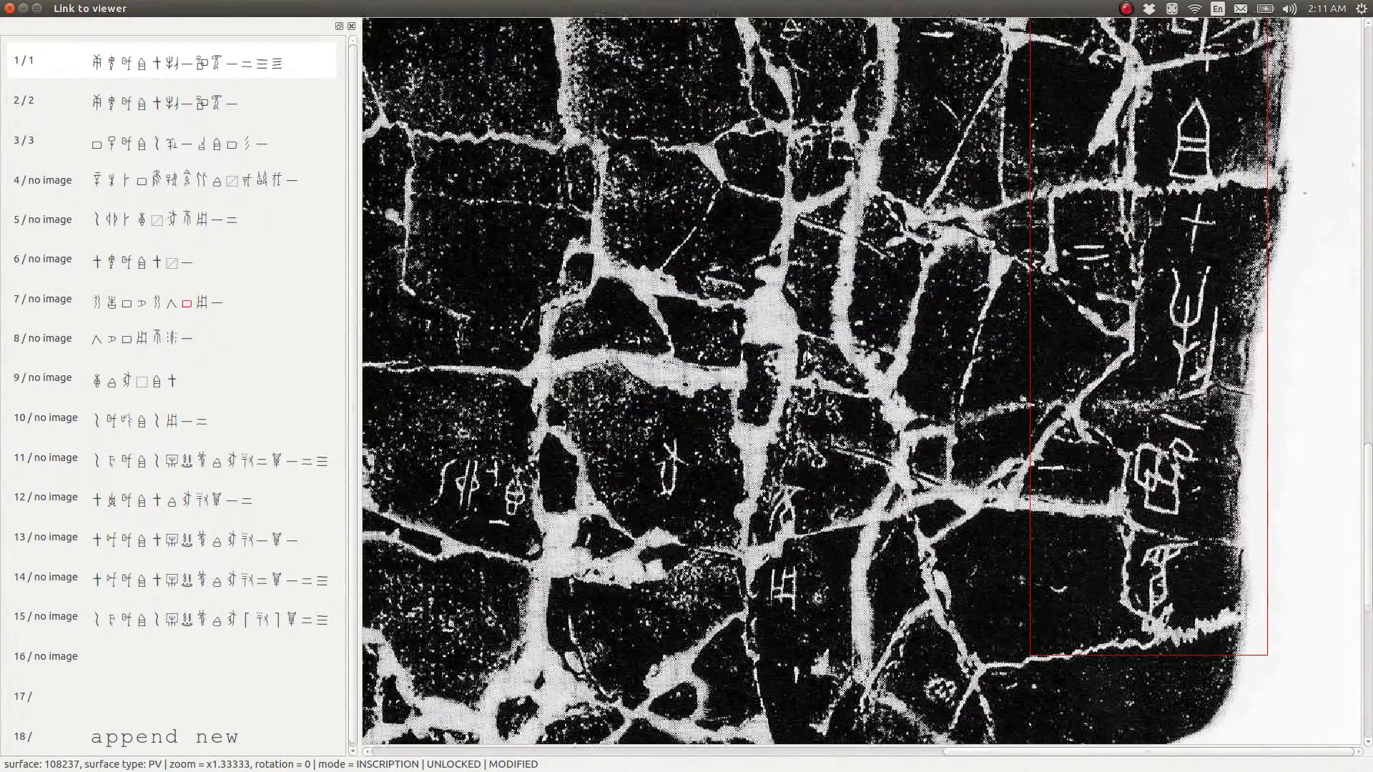
pyautogui.press('Up')
pyautogui.press('Up')
pyautogui.press('Up')
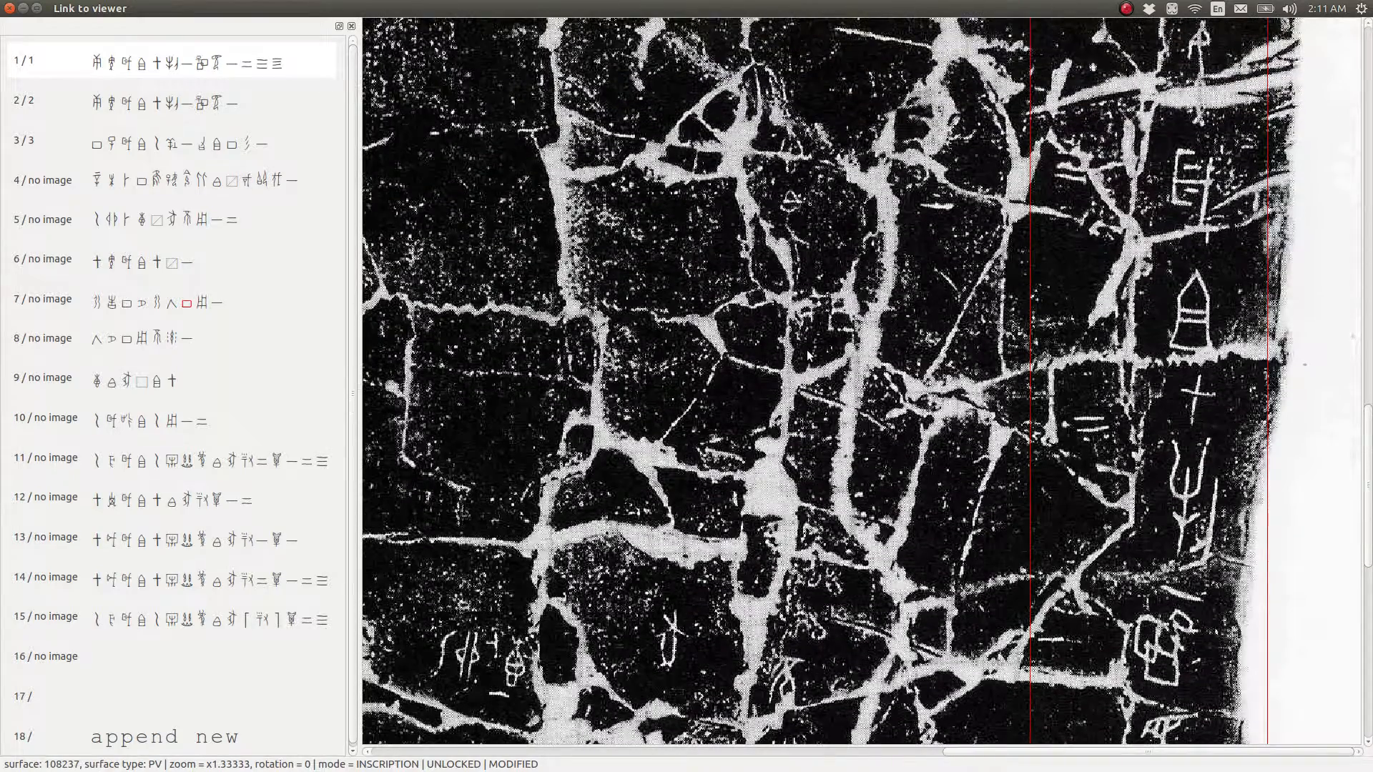
pyautogui.press('pagedown')
pyautogui.press('pagedown')
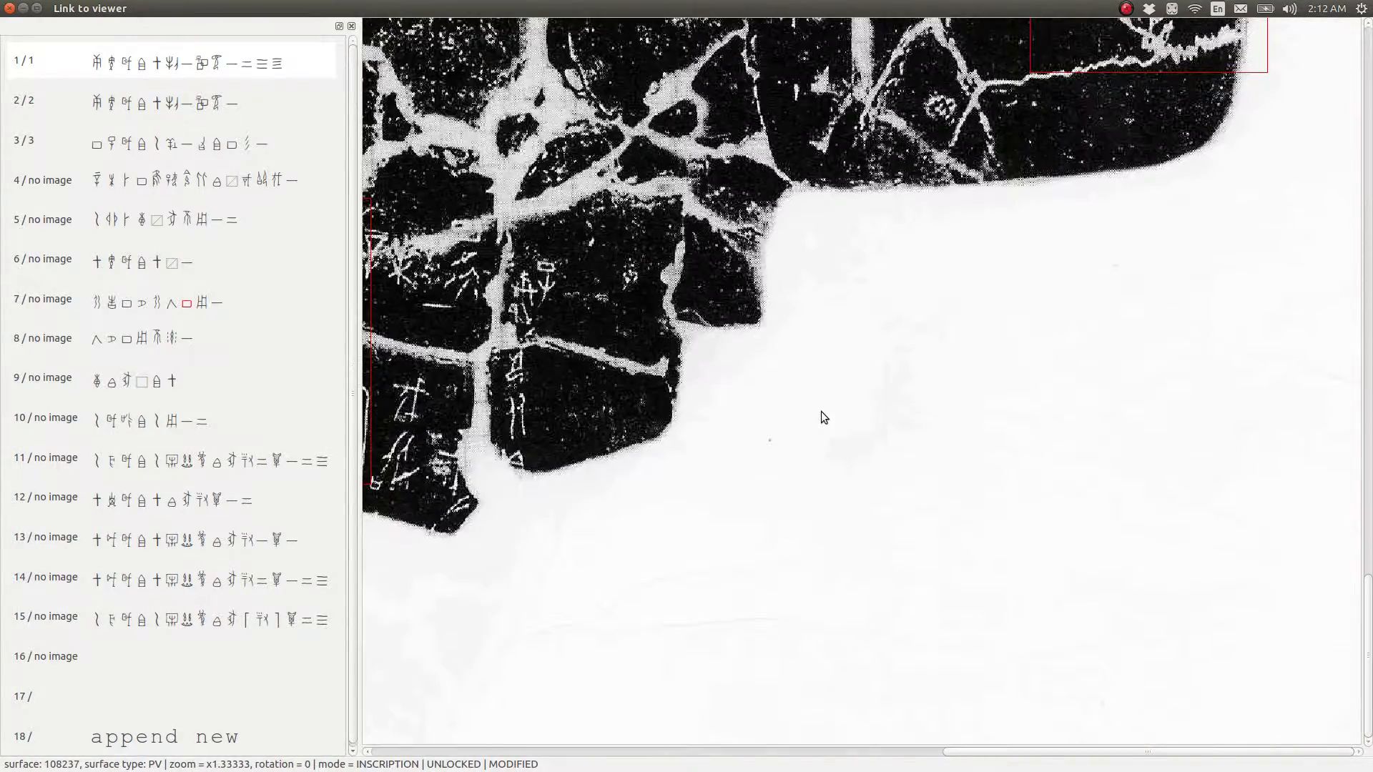
pyautogui.press('pageup')
# Reduce the rubbing to x0.5625 and cycle forward through the three numbered inscription boxes
pyautogui.press('-')
pyautogui.press('-')
pyautogui.press('-')
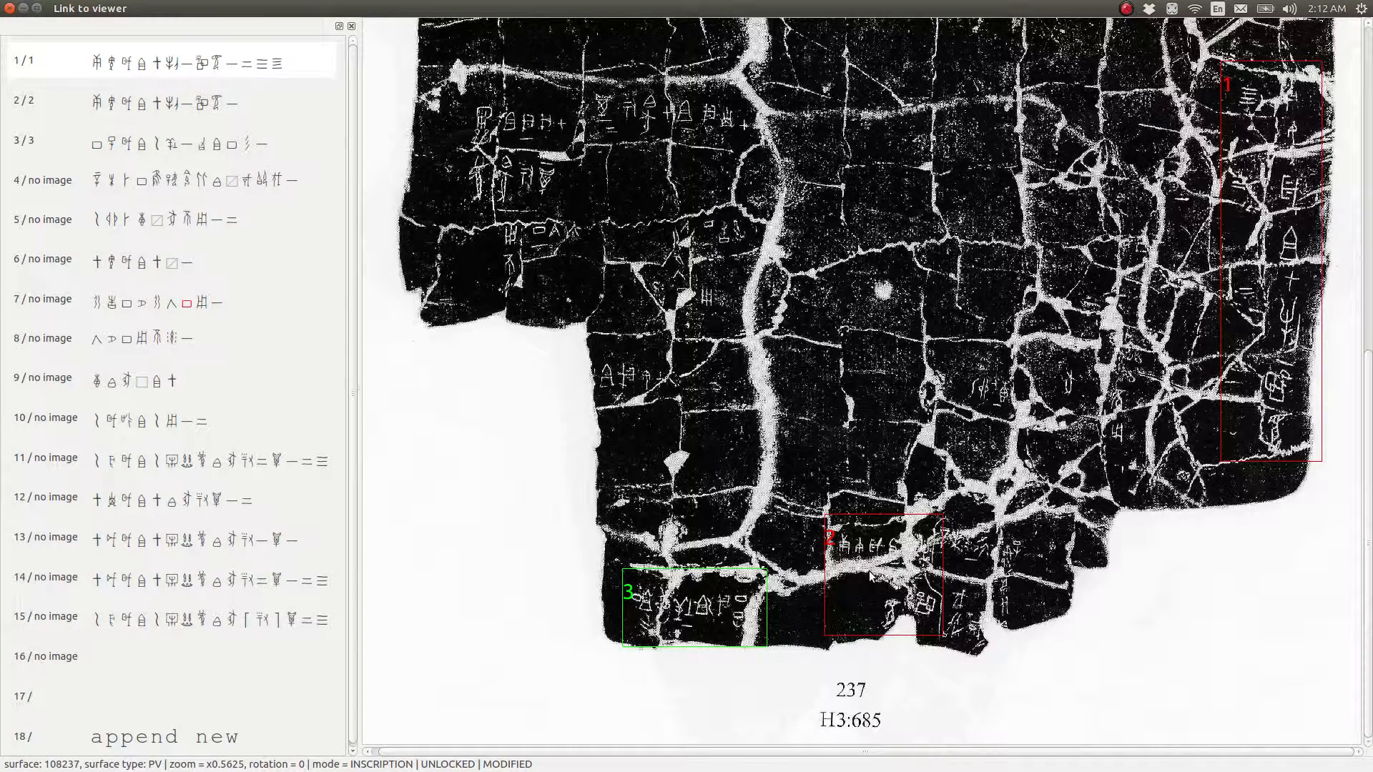
pyautogui.press('Tab')
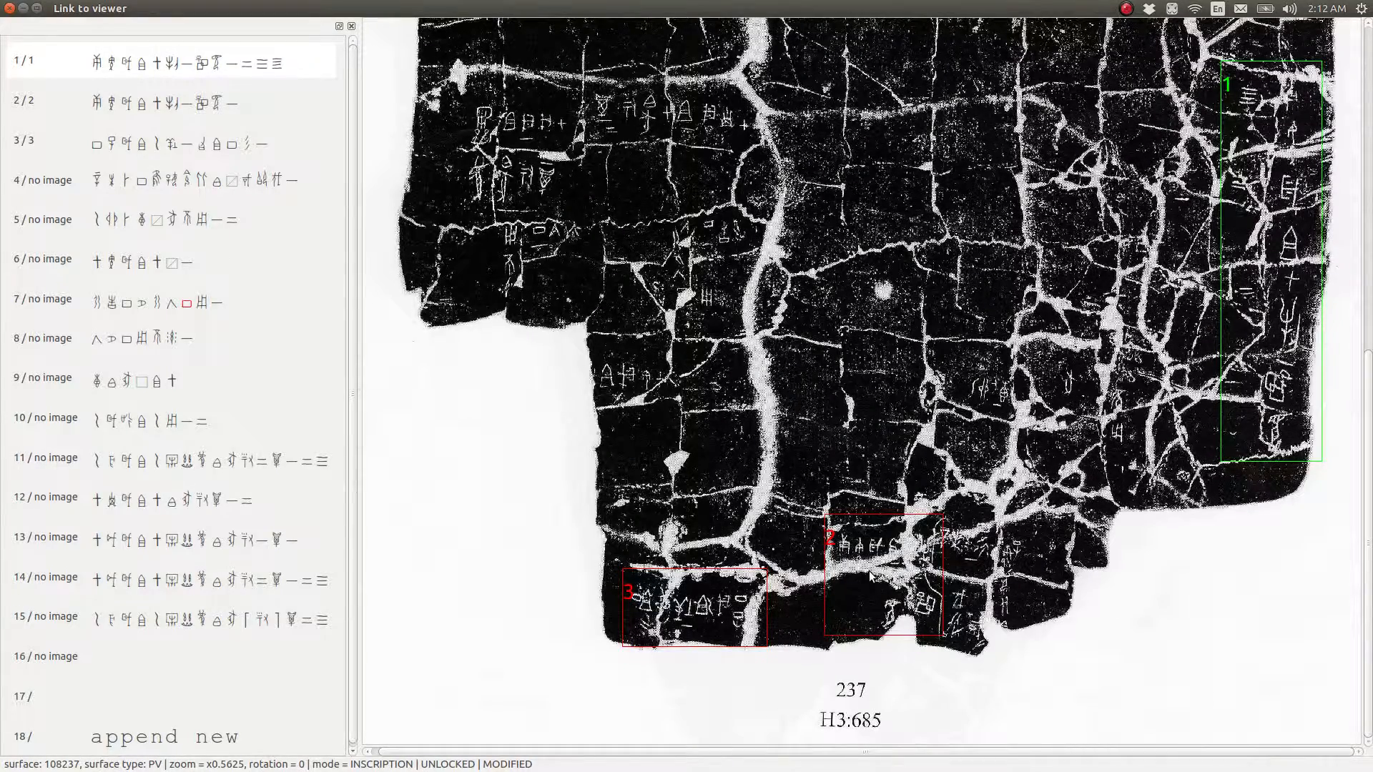
pyautogui.press('Tab')
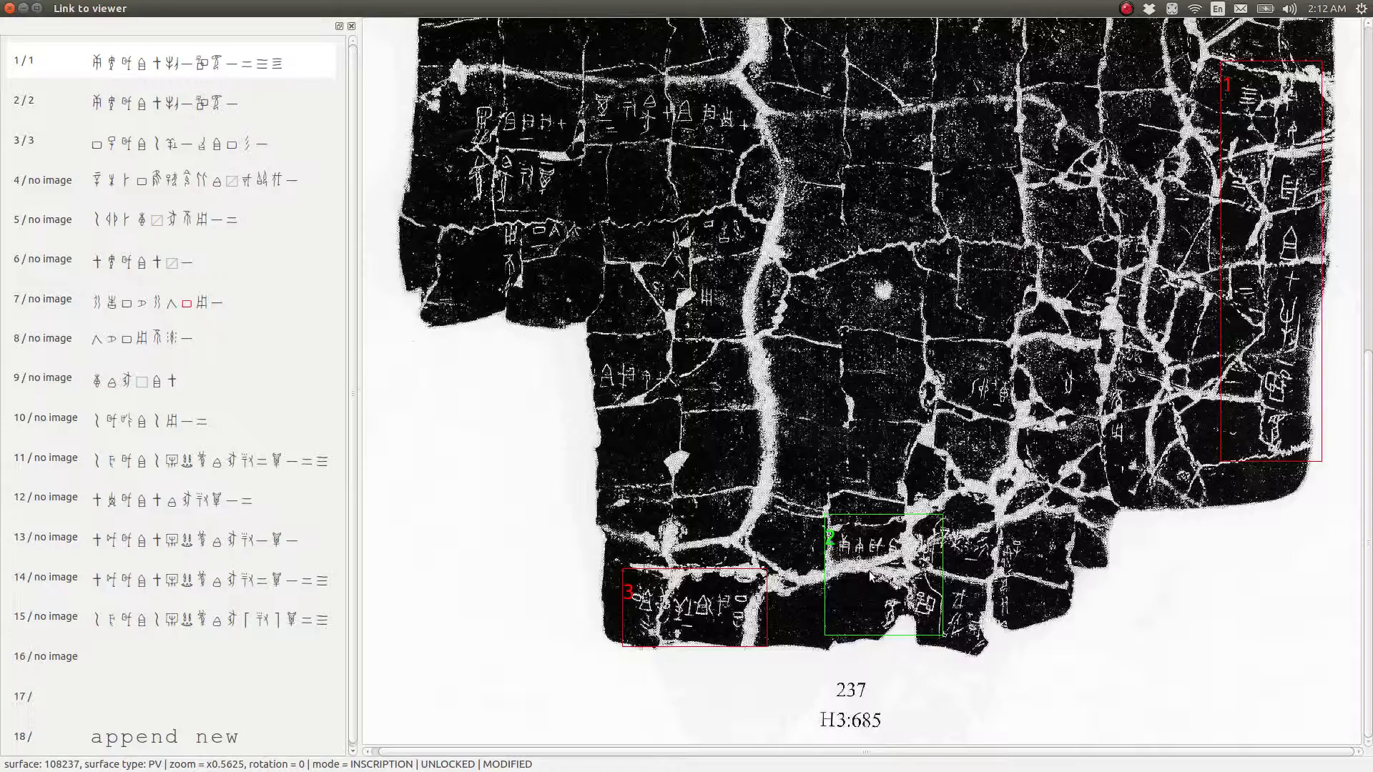
pyautogui.press('Tab')
pyautogui.press('Tab')
pyautogui.press('Tab')
pyautogui.press('Tab')
pyautogui.press('Tab')
pyautogui.press('Tab')
pyautogui.press('Tab')
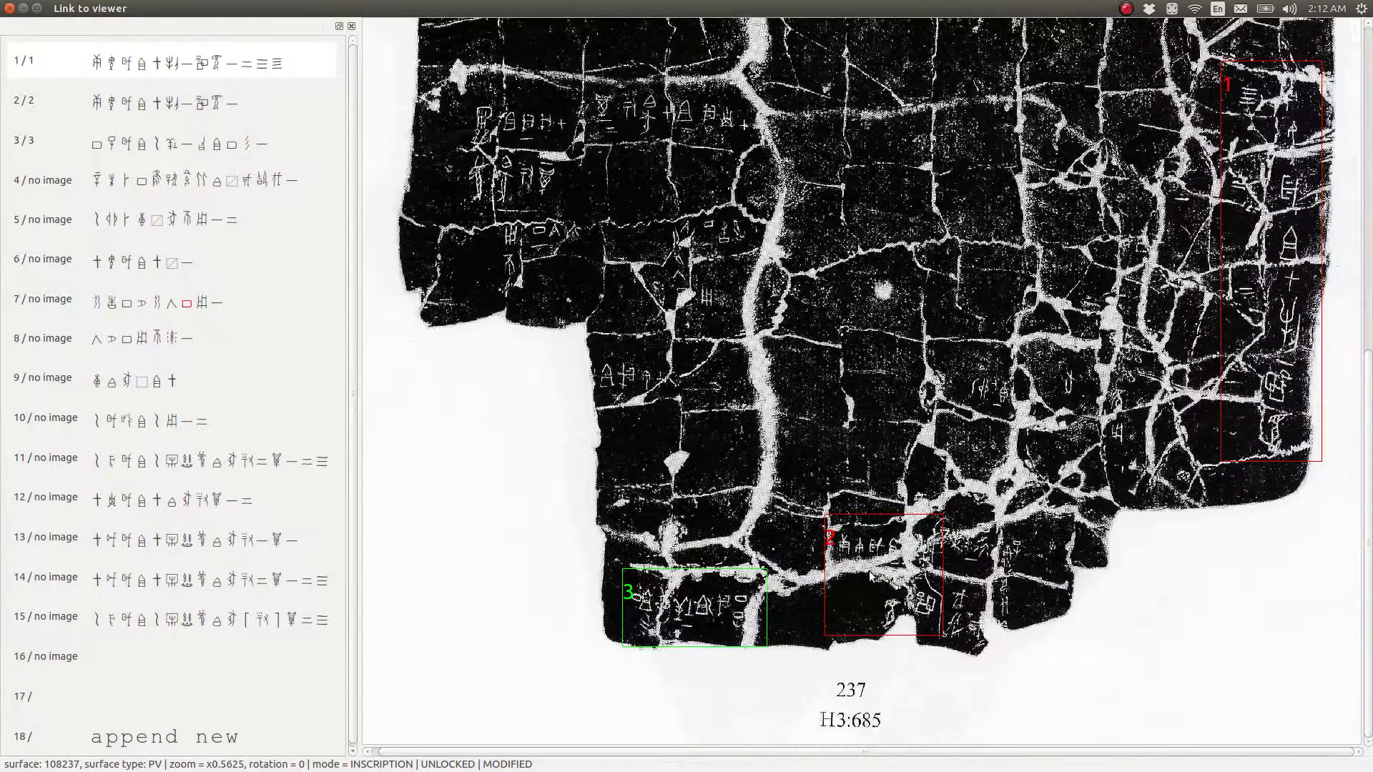
# Cycle backward and forward through the numbered inscription boxes, finishing with box 1 active
pyautogui.hotkey('shift', 'Tab')
pyautogui.hotkey('shift', 'Tab')
pyautogui.hotkey('shift', 'Tab')
pyautogui.hotkey('shift', 'Tab')
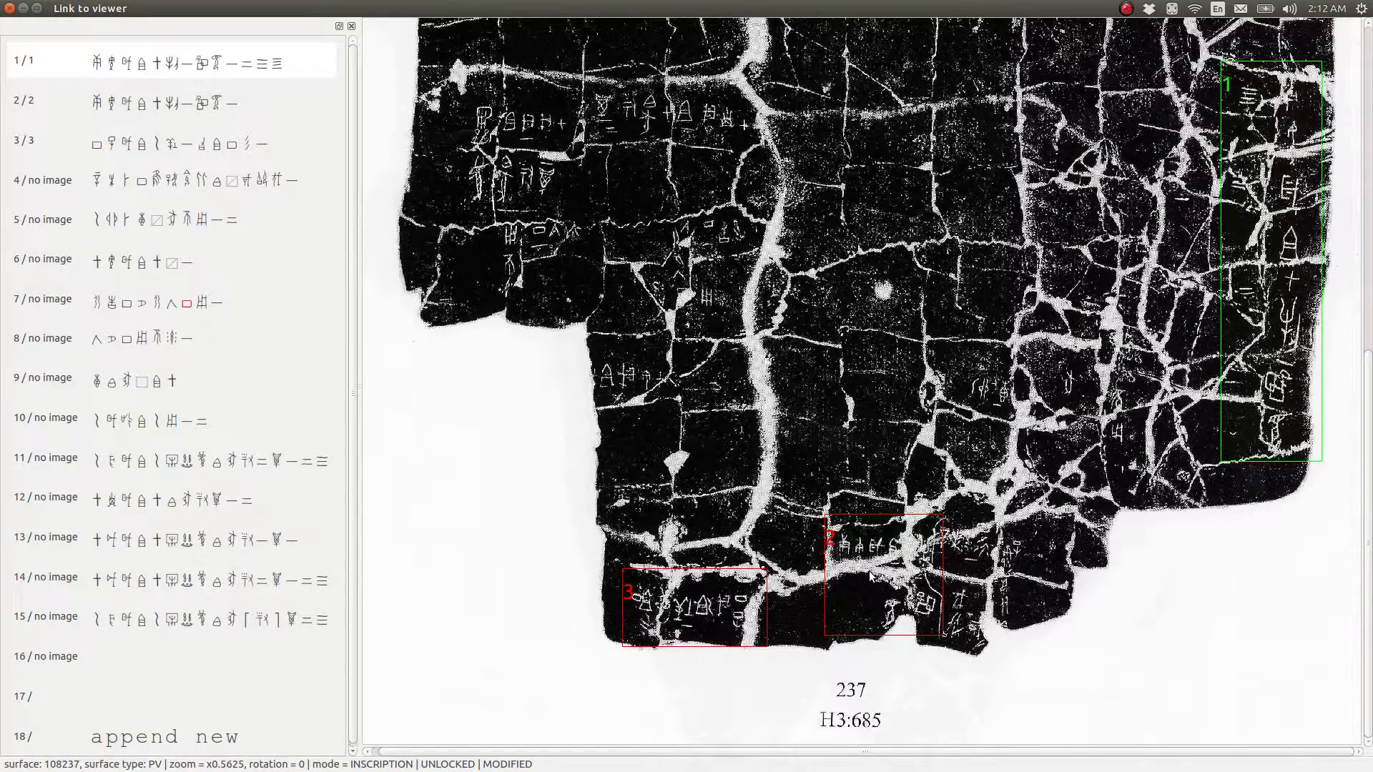
pyautogui.hotkey('shift', 'Tab')
pyautogui.press('Tab')
pyautogui.press('Tab')
pyautogui.hotkey('shift', 'Tab')
pyautogui.hotkey('shift', 'Tab')
pyautogui.press('Tab')
pyautogui.press('Tab')
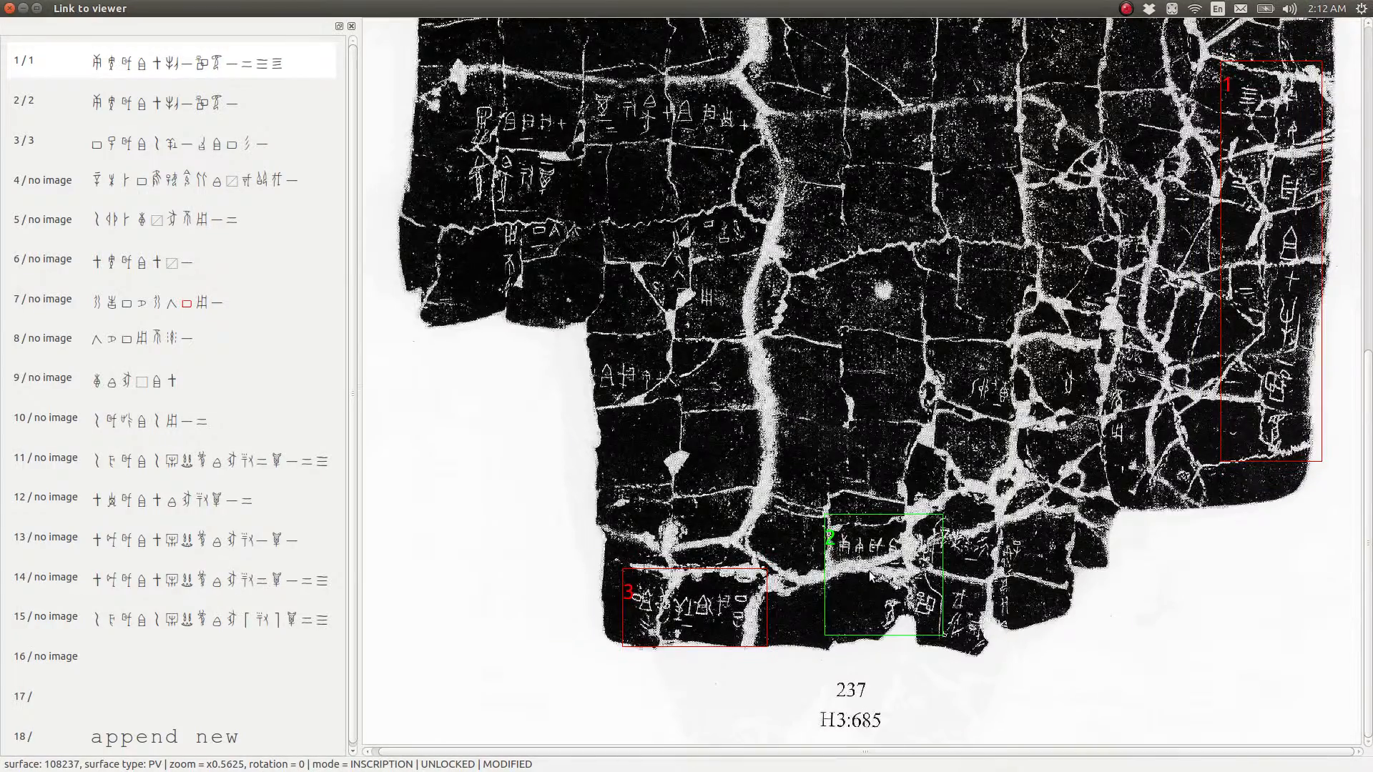
pyautogui.hotkey('shift', 'Tab')
pyautogui.hotkey('shift', 'Tab')
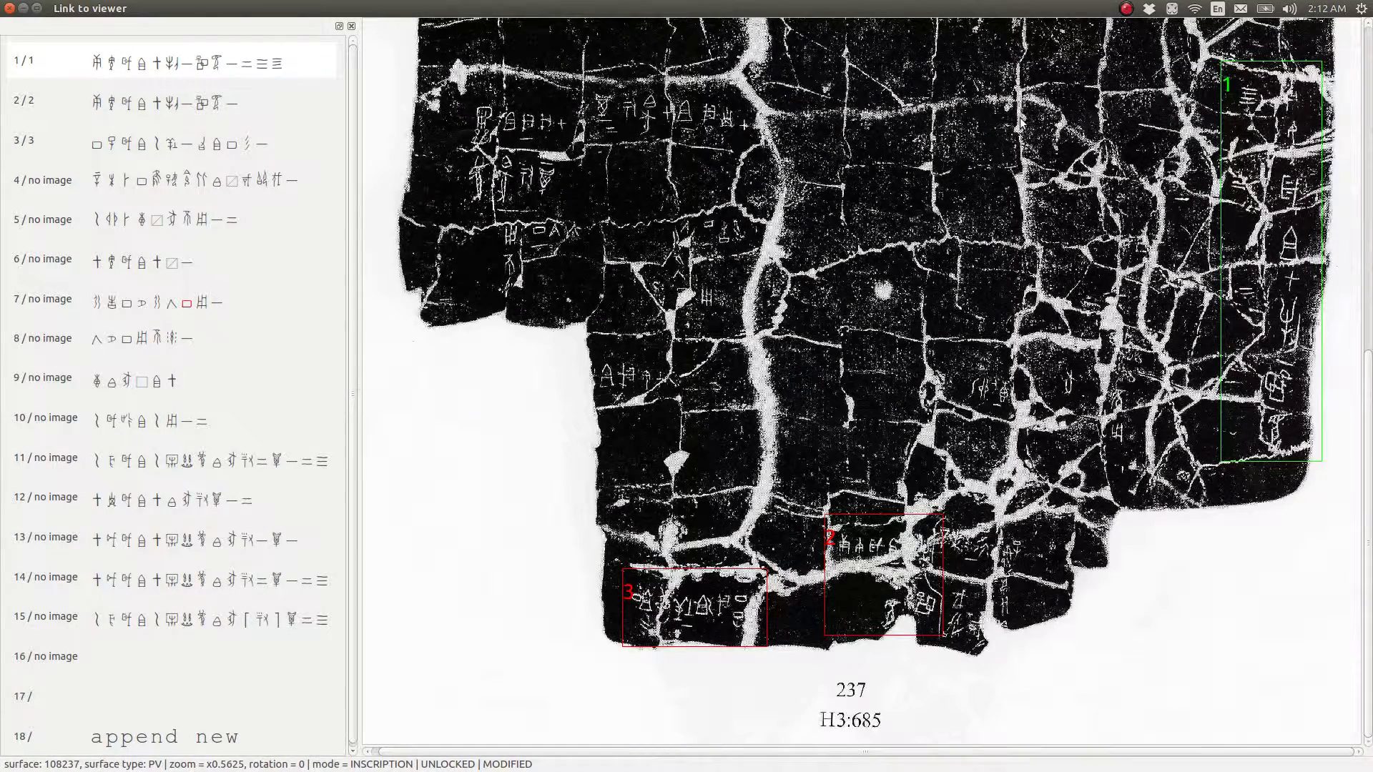
# Open the first inscription in graph mode and draw separate boxes around the eight graphs in its main column
pyautogui.press('g')
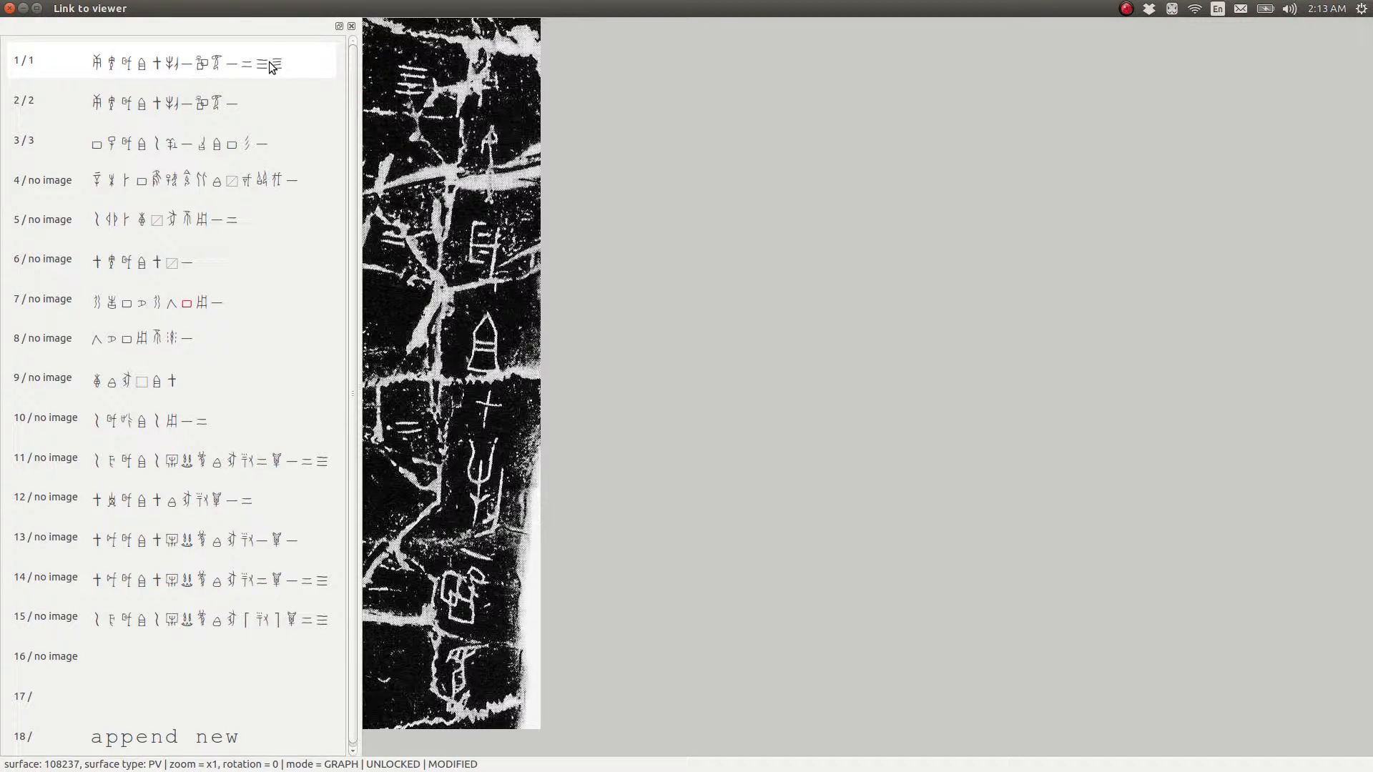
pyautogui.moveTo(450, 35); pyautogui.dragTo(518, 382)
pyautogui.moveTo(453, 384); pyautogui.dragTo(496, 728)
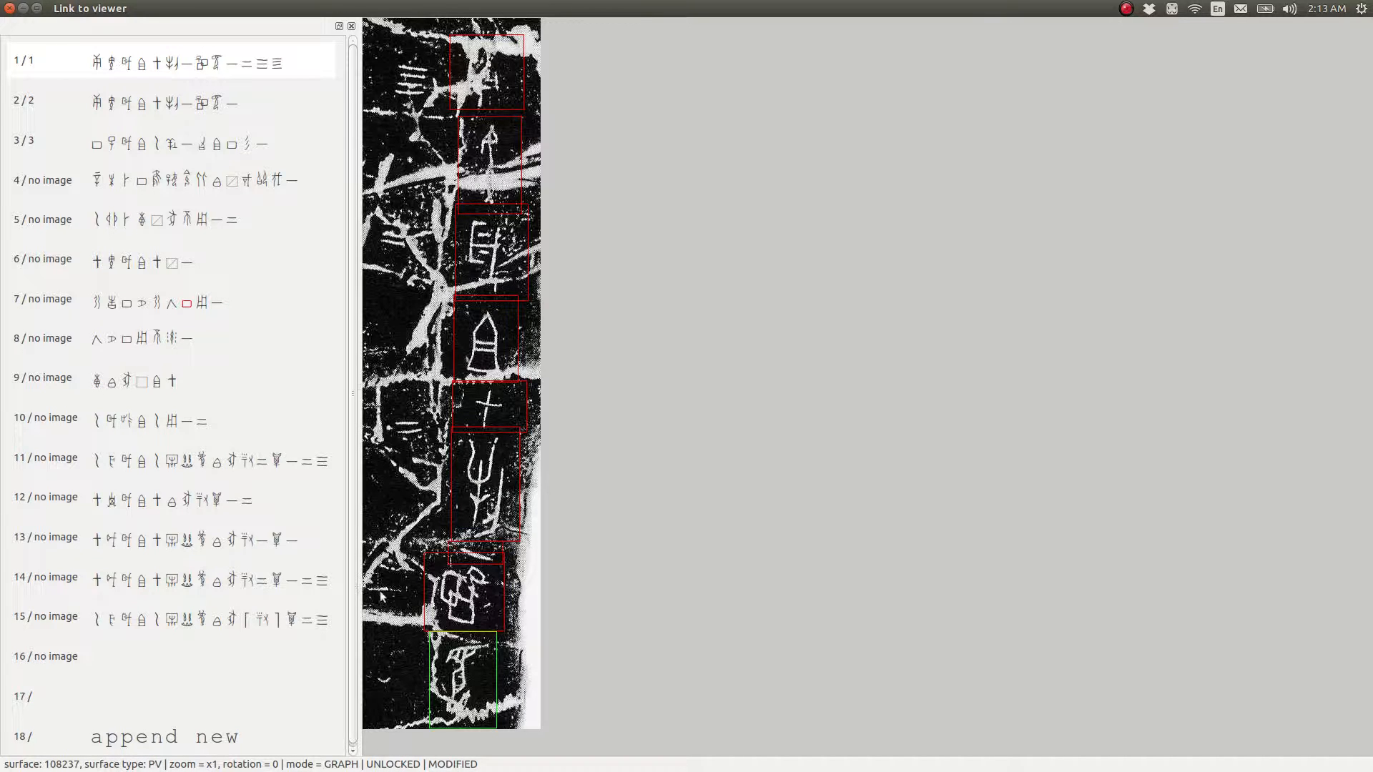
# Draw boxes around the four remaining numeral graphs of the first inscription and check the numbering of all graph boxes
pyautogui.moveTo(364, 573); pyautogui.dragTo(412, 609)
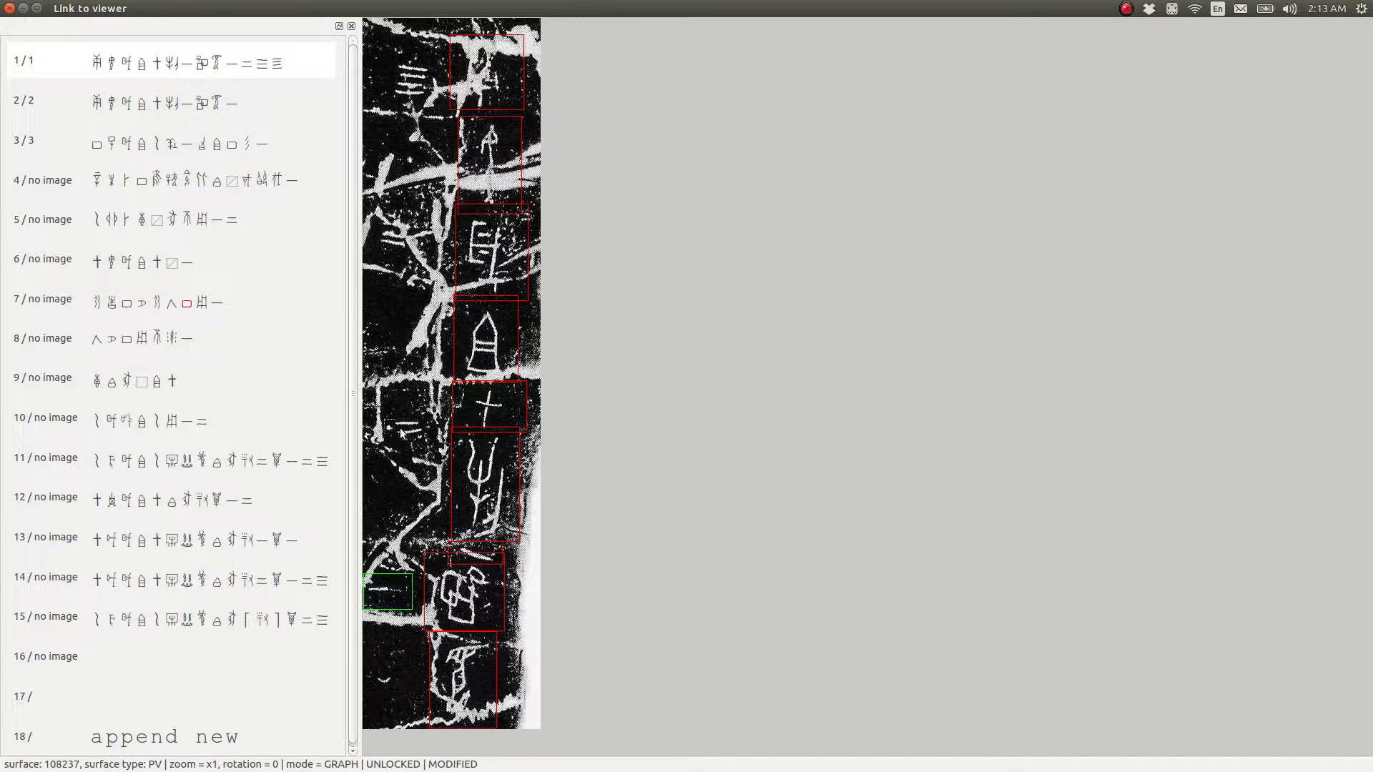
pyautogui.moveTo(384, 421); pyautogui.dragTo(428, 452)
pyautogui.moveTo(365, 203); pyautogui.dragTo(424, 261)
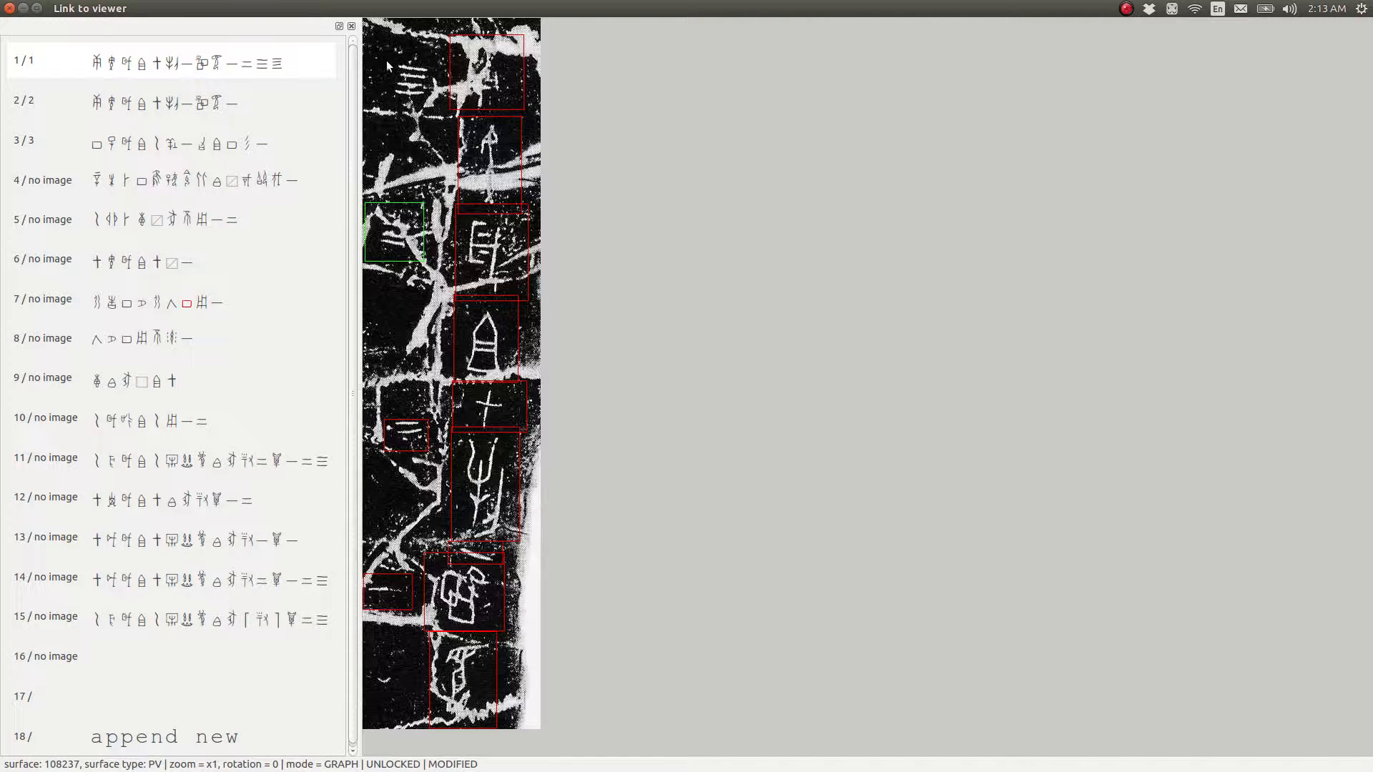
pyautogui.moveTo(387, 60)
pyautogui.mouseDown()
pyautogui.moveTo(452, 119)
pyautogui.moveTo(442, 110)
pyautogui.mouseUp()
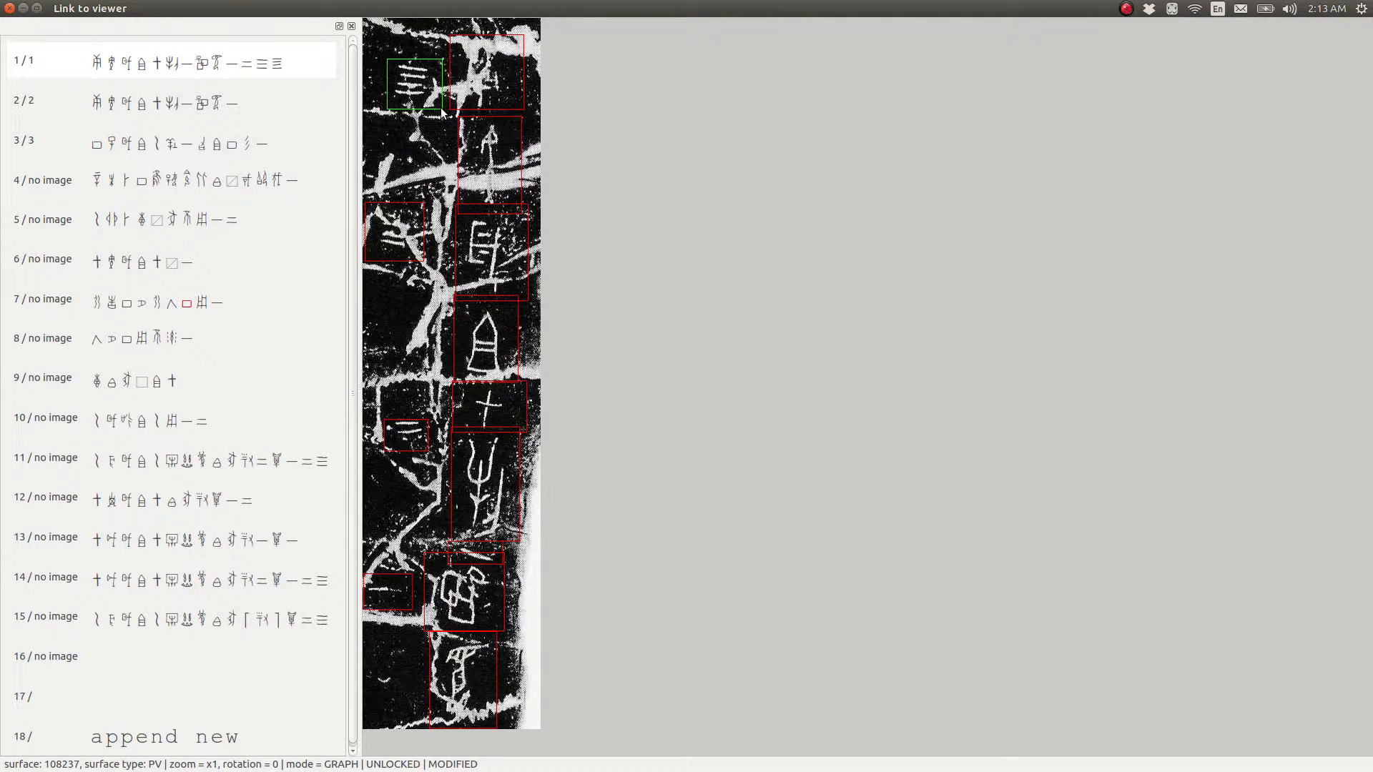
pyautogui.press('n')
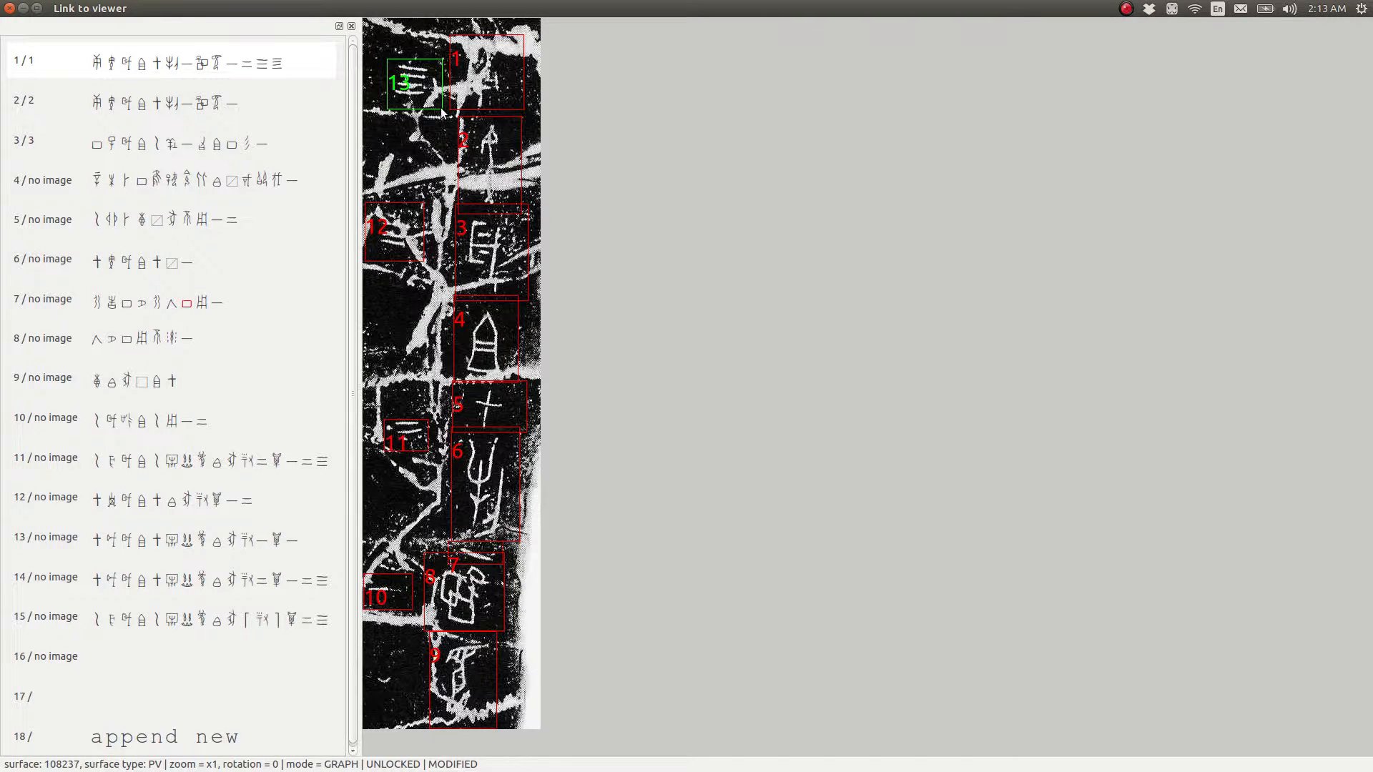
pyautogui.press('n')
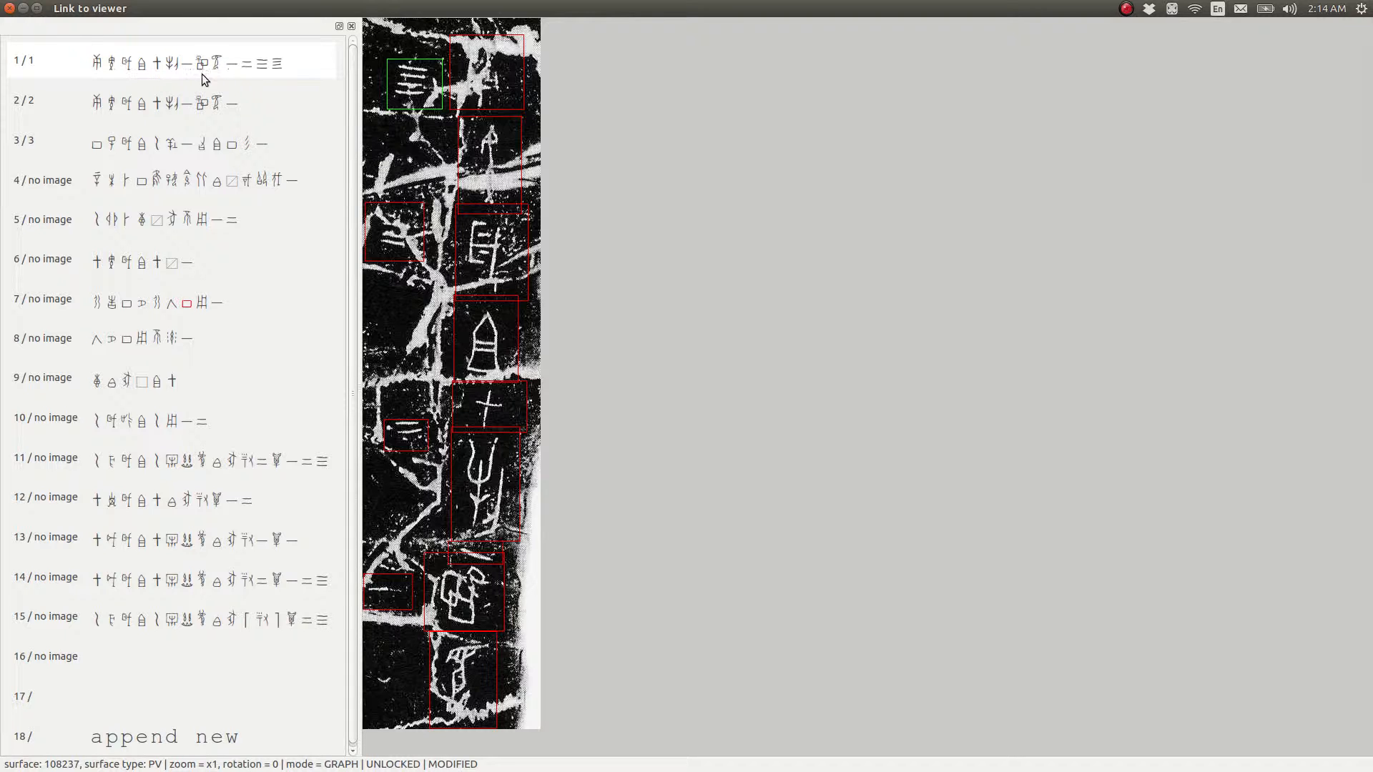
# Open the first inscription's transcription editing dialog and clear the NULL image setting so its graphs show their boxed images
pyautogui.click(309, 63)
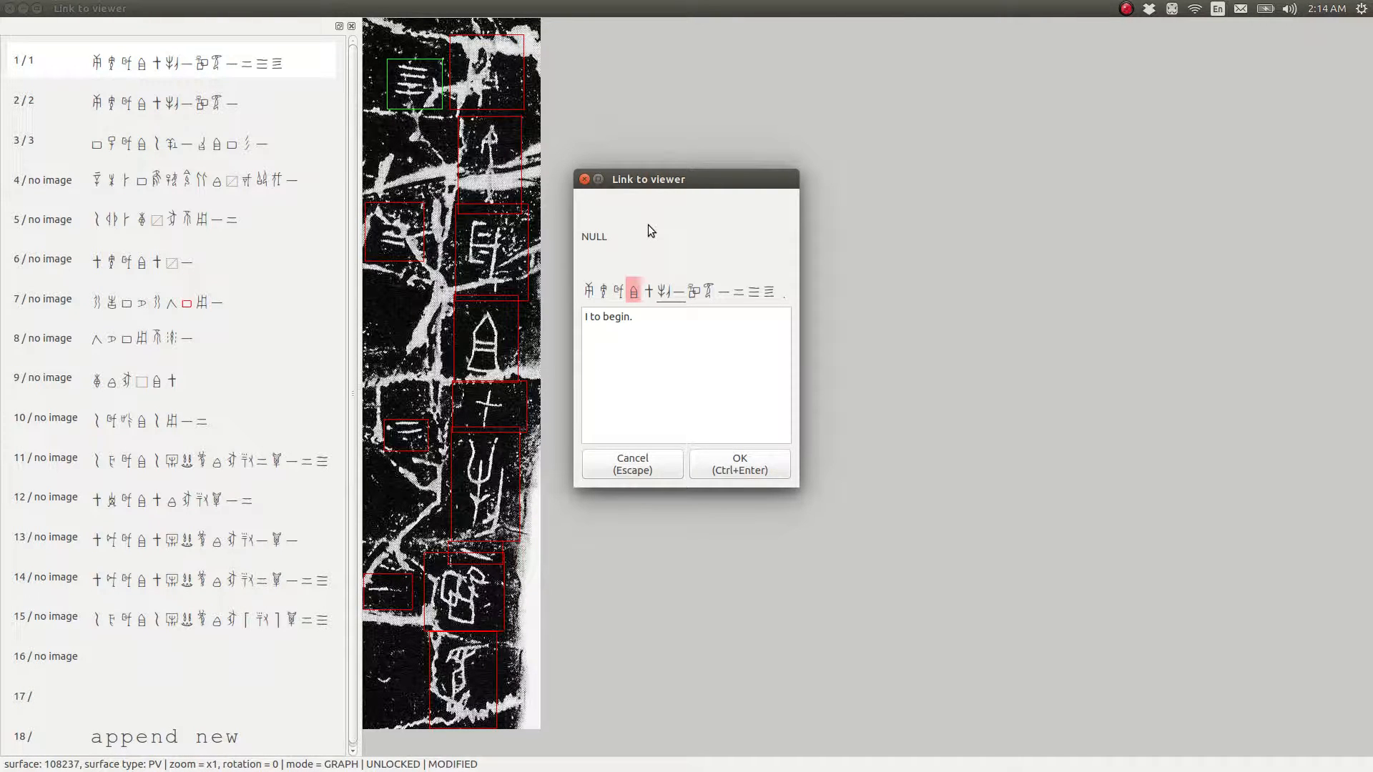
pyautogui.press('Down')
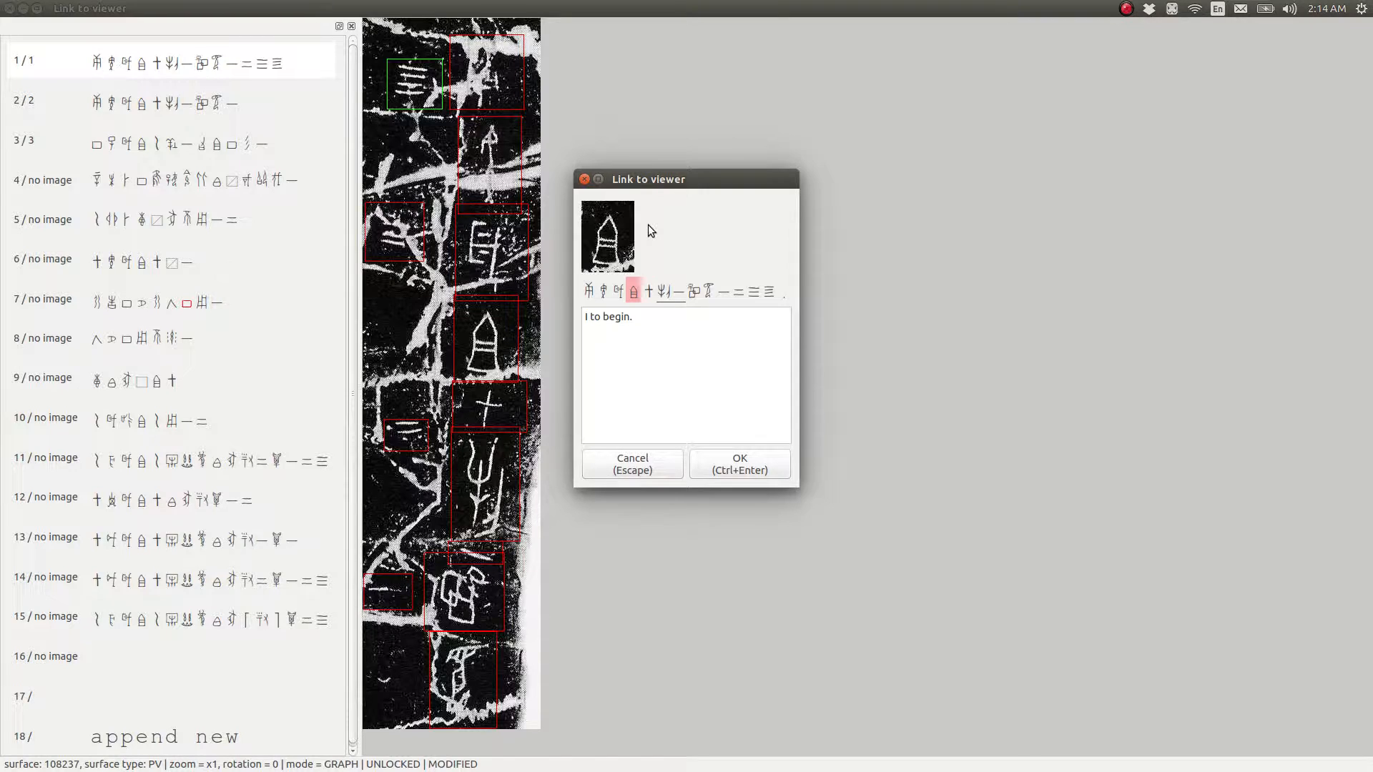
pyautogui.press('Right')
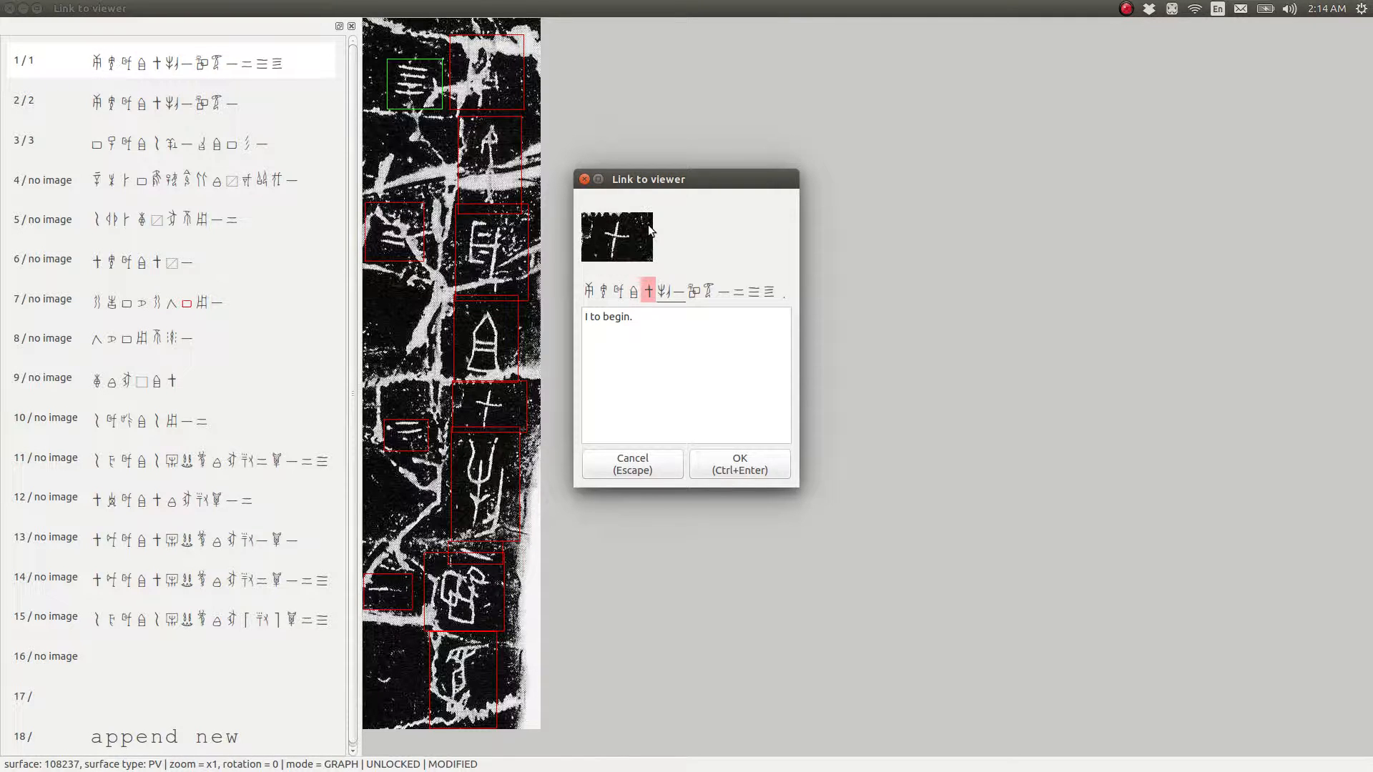
# Move back and forth along the transcription to compare its graphs with their boxed rubbing images, ending on the first graph
pyautogui.press('Left')
pyautogui.press('Left')
pyautogui.press('Left')
pyautogui.press('Left')
pyautogui.press('Right')
pyautogui.press('Right')
pyautogui.press('Right')
pyautogui.press('Right')
pyautogui.press('Right')
pyautogui.press('Right')
pyautogui.press('Right')
pyautogui.press('Right')
pyautogui.press('Right')
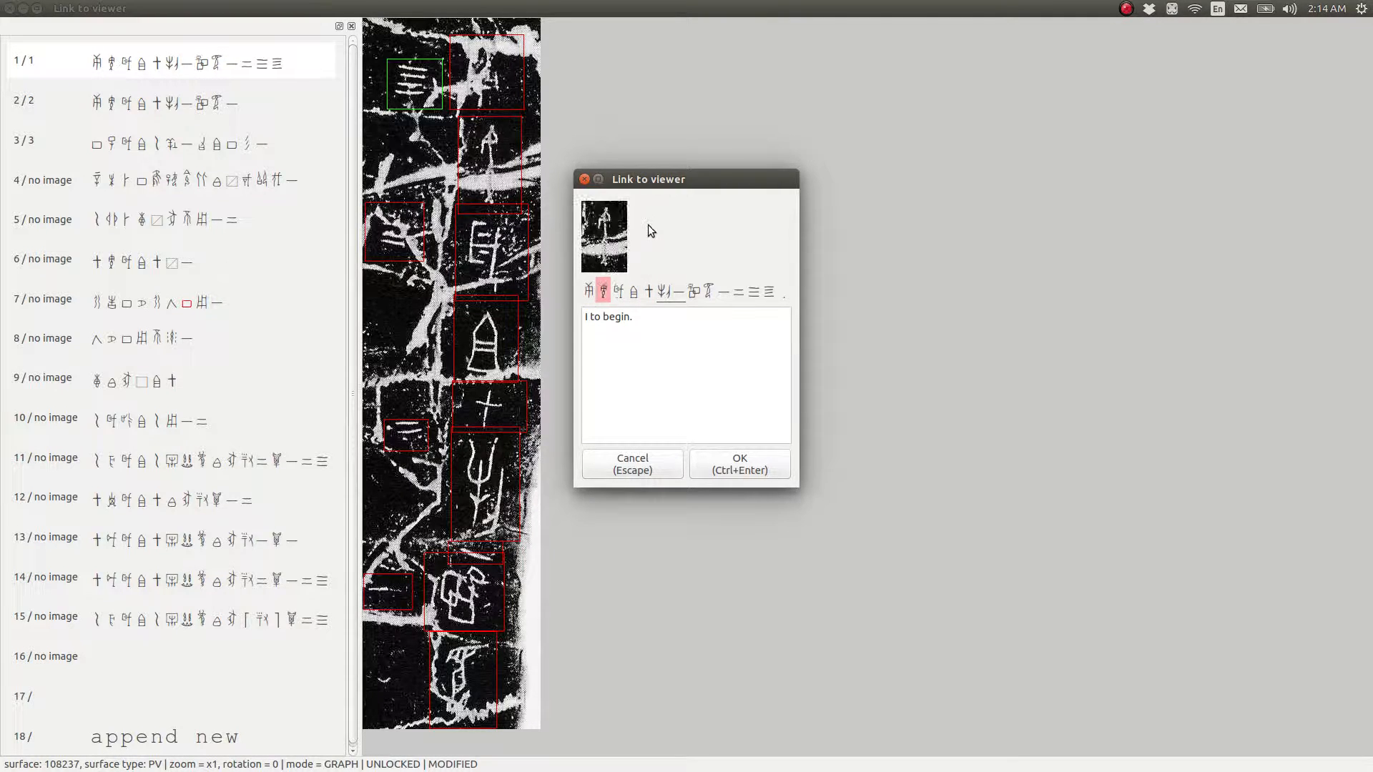
pyautogui.press('Right')
pyautogui.press('Right')
pyautogui.press('Right')
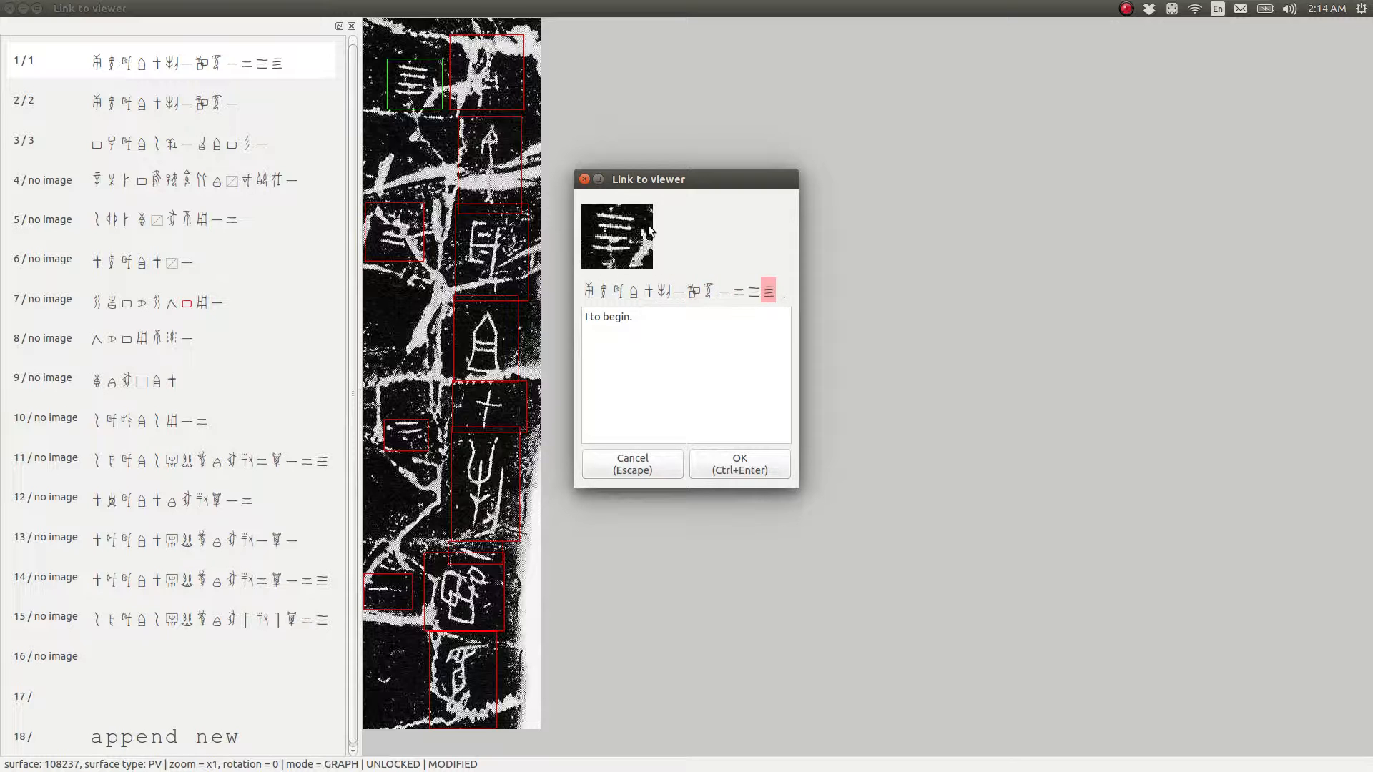
pyautogui.press('Left')
pyautogui.press('Left')
pyautogui.press('Left')
pyautogui.press('Left')
pyautogui.press('Left')
pyautogui.press('Left')
pyautogui.press('Left')
pyautogui.press('Left')
pyautogui.press('Left')
pyautogui.press('Left')
pyautogui.press('Left')
pyautogui.press('Left')
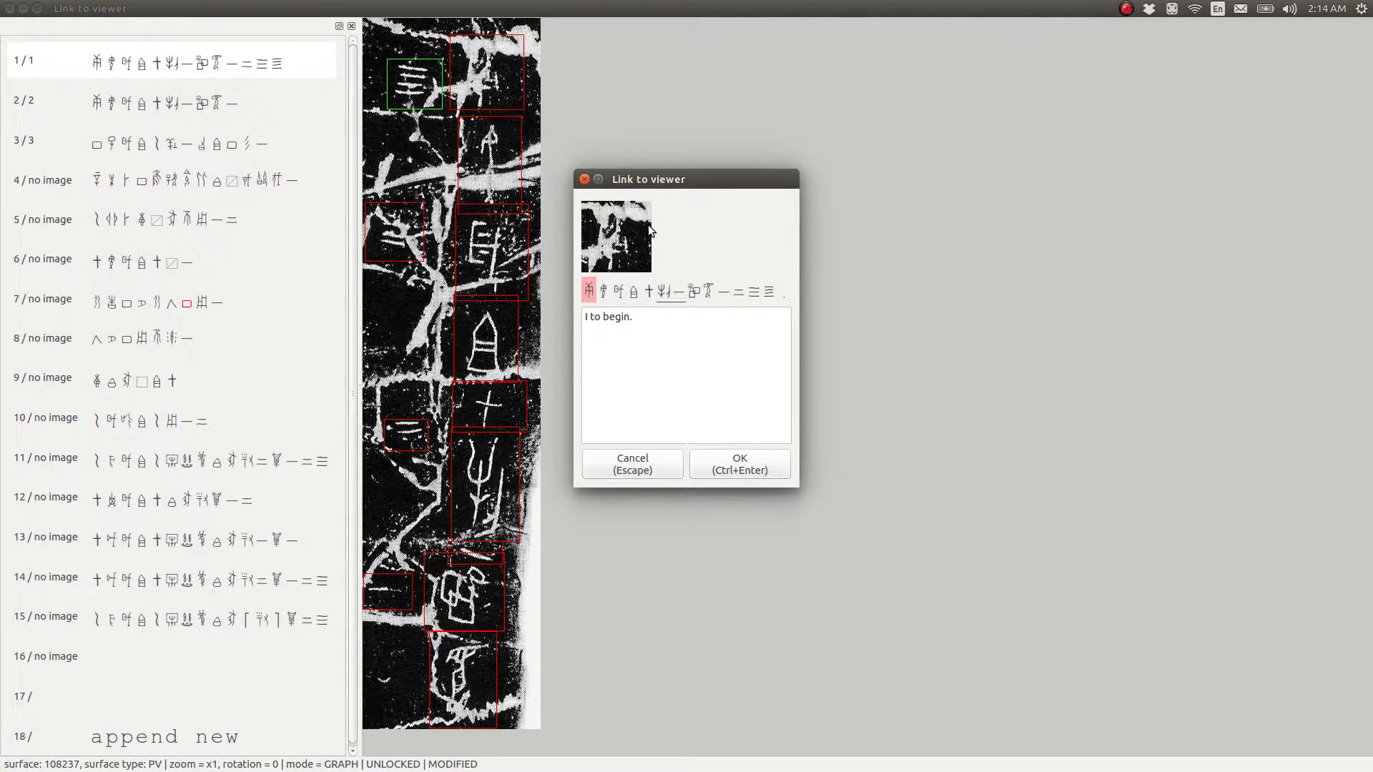
# Examine each transcribed graph against its boxed image, going from the first graph to the last
pyautogui.press('Right')
pyautogui.press('Left')
pyautogui.press('Right')
pyautogui.press('Right')
pyautogui.press('Right')
pyautogui.press('Right')
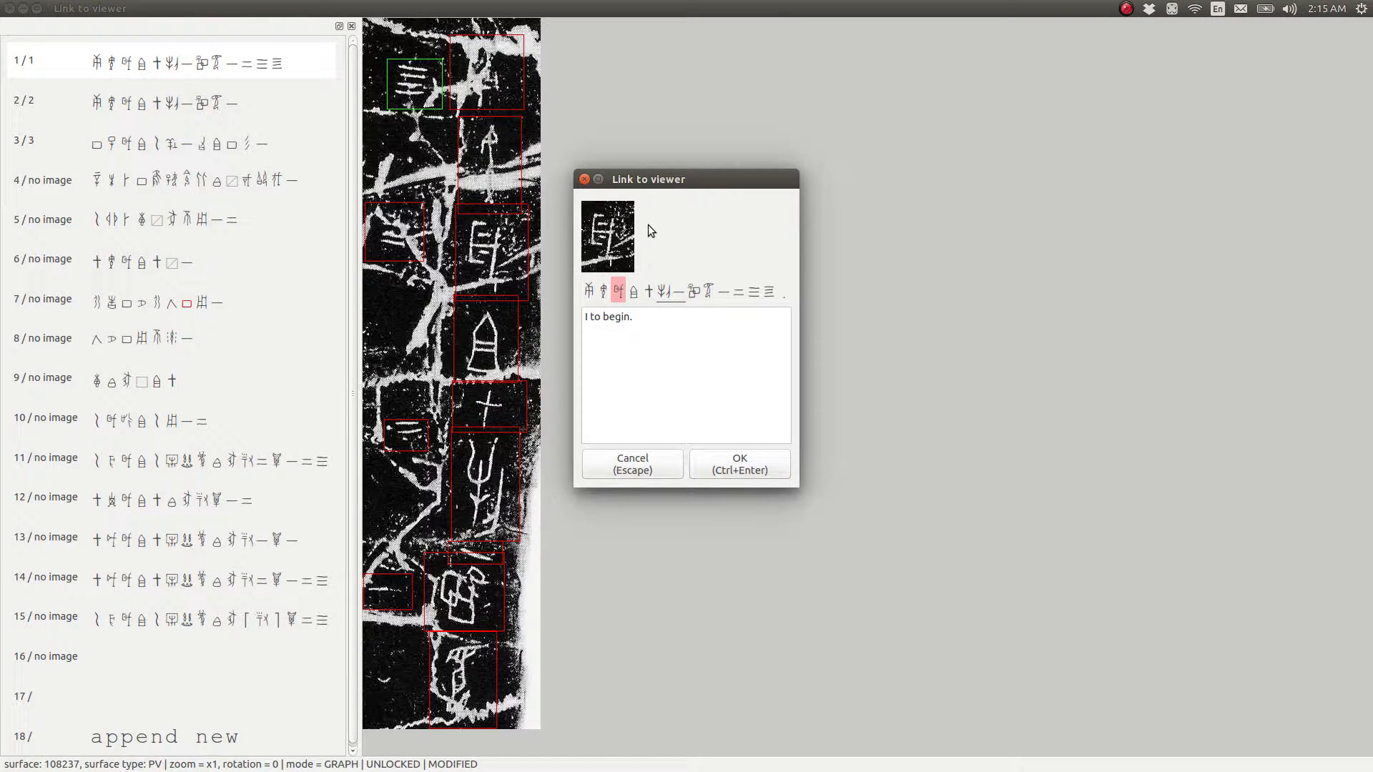
pyautogui.press('Right')
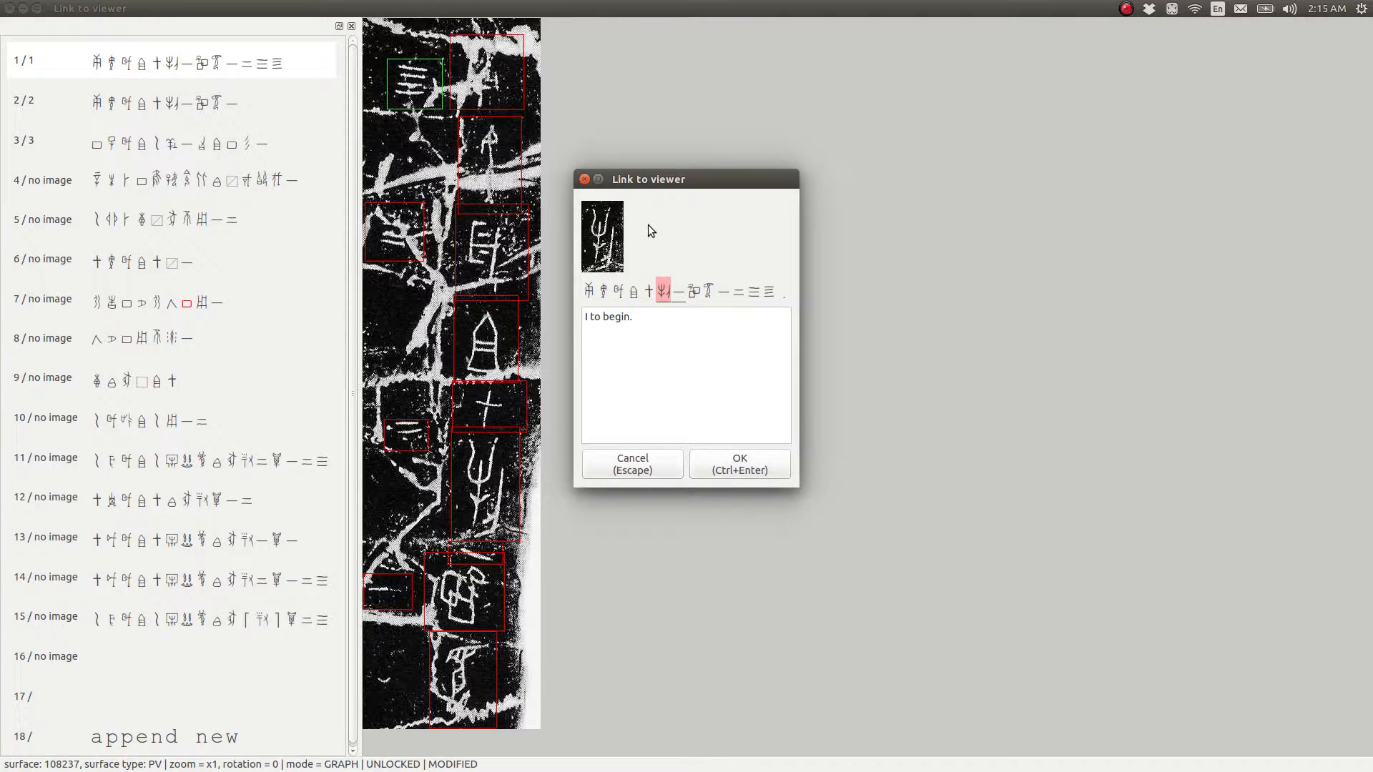
pyautogui.press('Right')
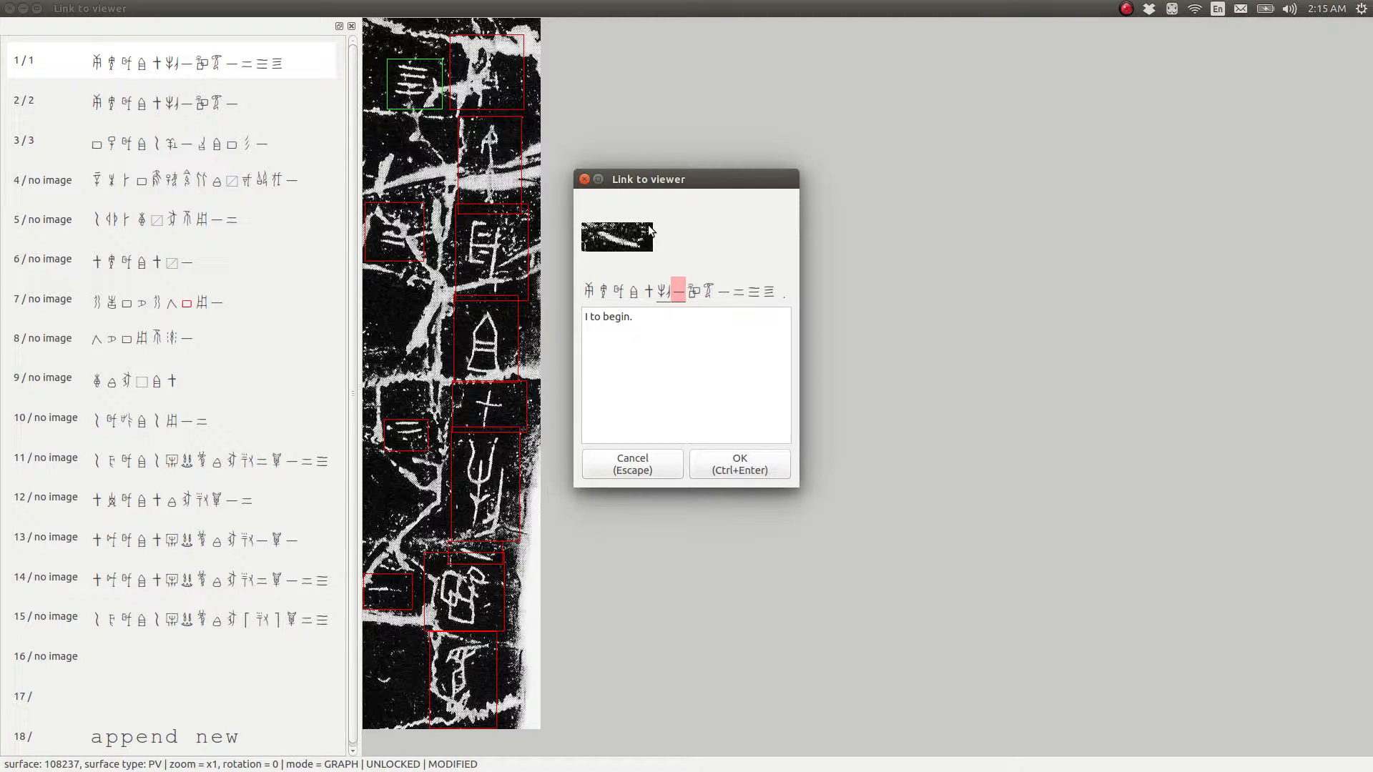
pyautogui.press('Right')
pyautogui.press('Right')
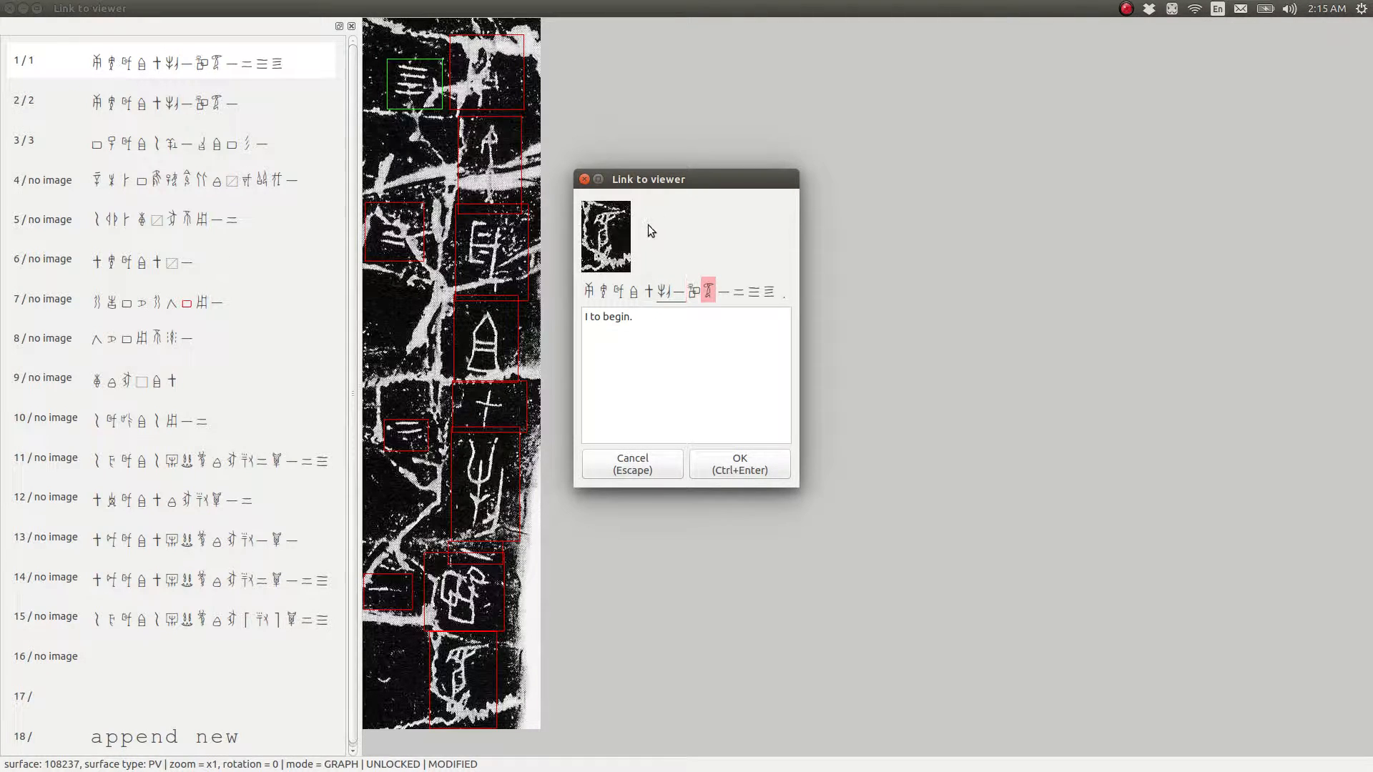
pyautogui.press('Right')
pyautogui.press('Right')
pyautogui.press('Right')
pyautogui.press('Right')
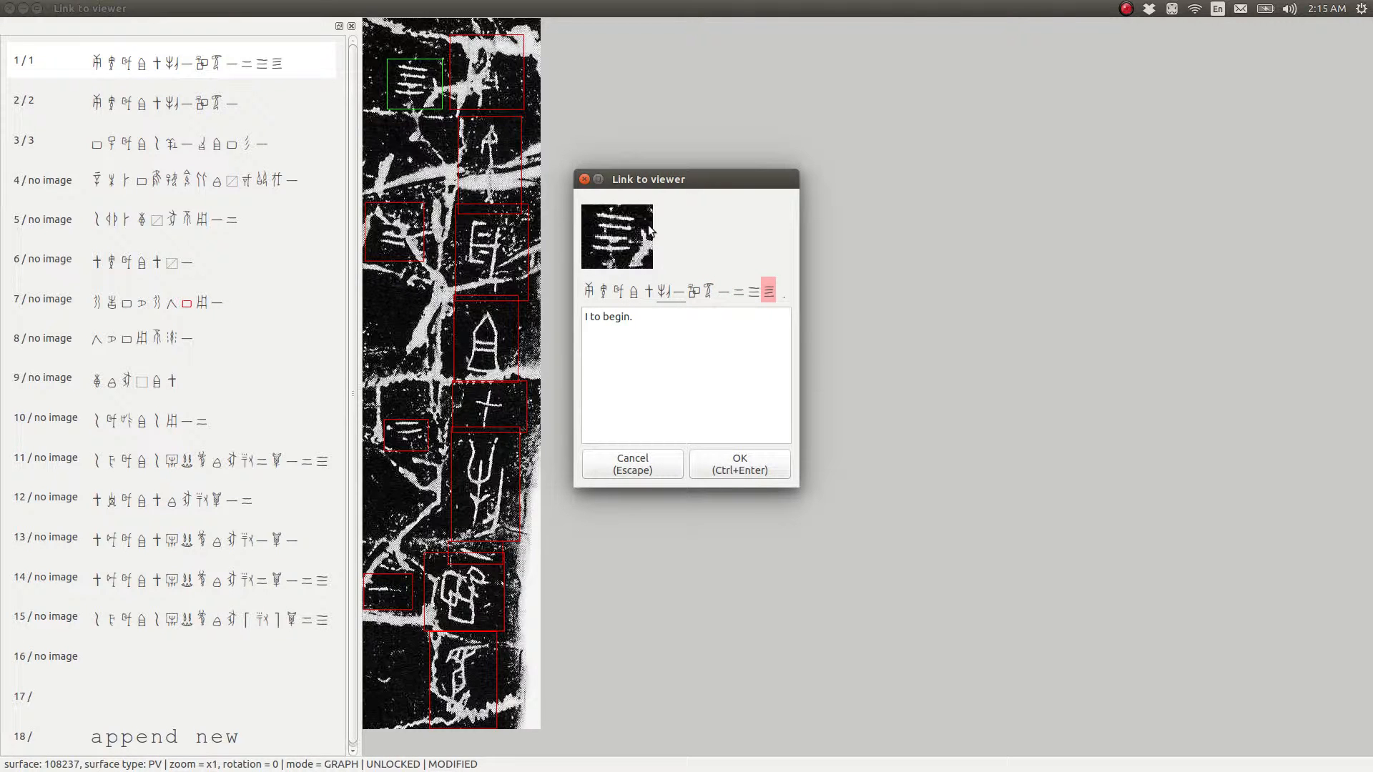
# Recheck the graph-to-image matches backward and forward through the transcription, returning to the first graph
pyautogui.press('Left')
pyautogui.press('Left')
pyautogui.press('Left')
pyautogui.press('Left')
pyautogui.press('Left')
pyautogui.press('Left')
pyautogui.press('Left')
pyautogui.press('Left')
pyautogui.press('Left')
pyautogui.press('Left')
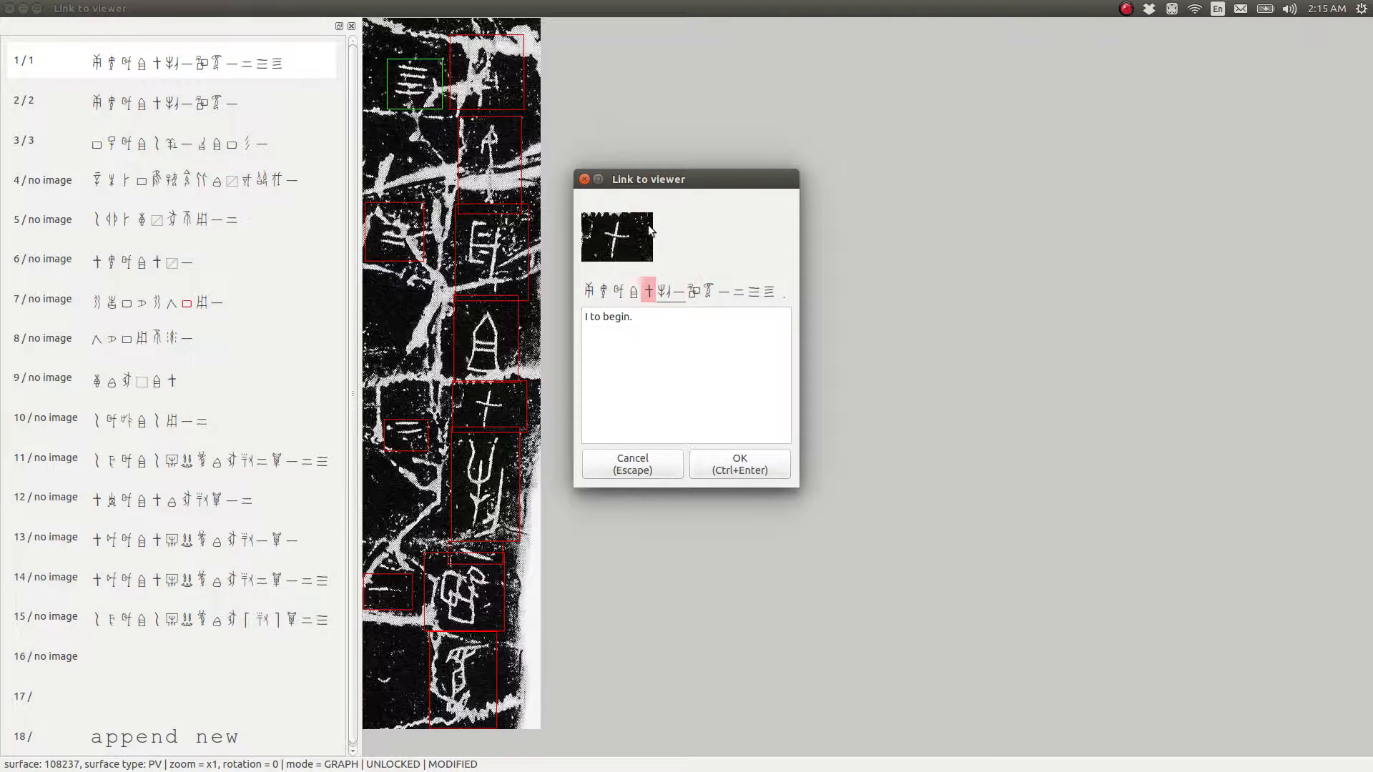
pyautogui.press('Left')
pyautogui.press('Left')
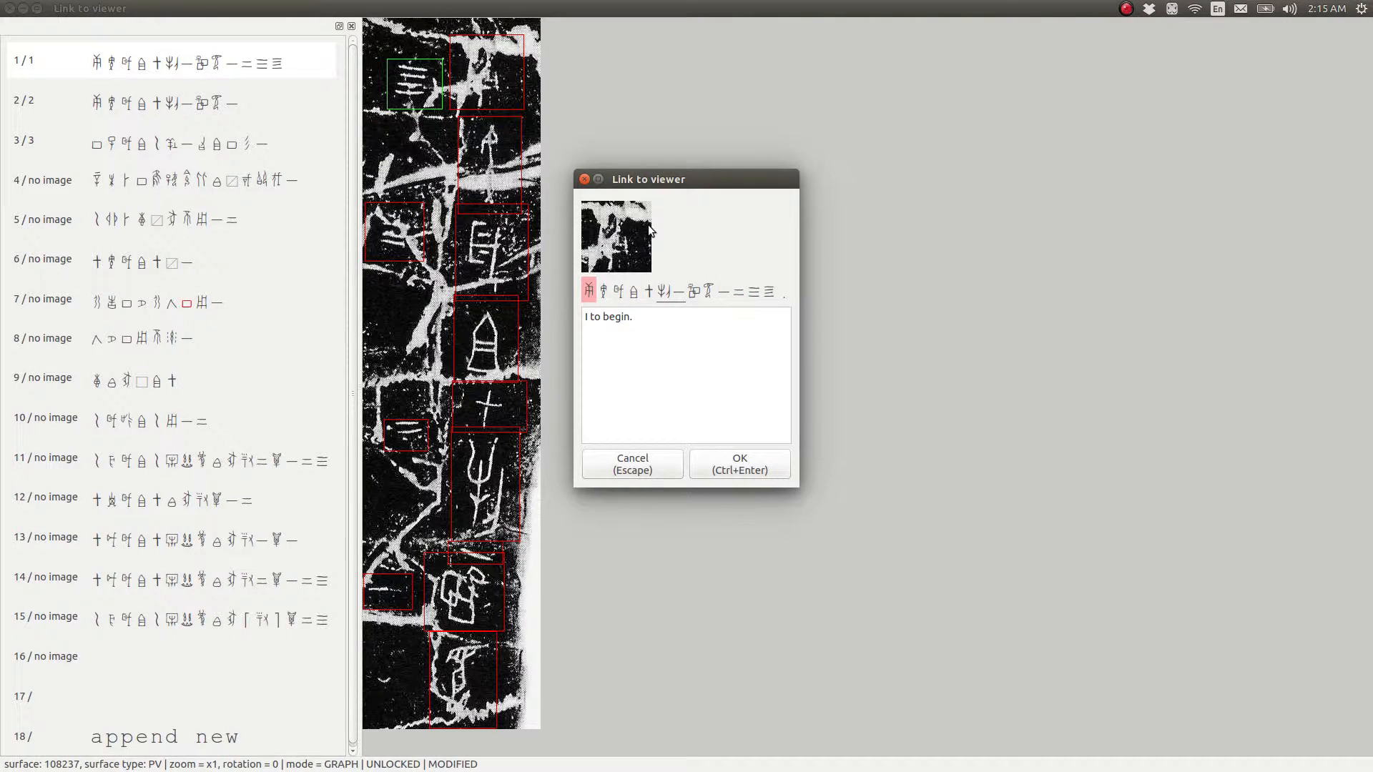
pyautogui.press('Right')
pyautogui.press('Right')
pyautogui.press('Right')
pyautogui.press('Right')
pyautogui.press('Right')
pyautogui.press('Right')
pyautogui.press('Right')
pyautogui.press('Right')
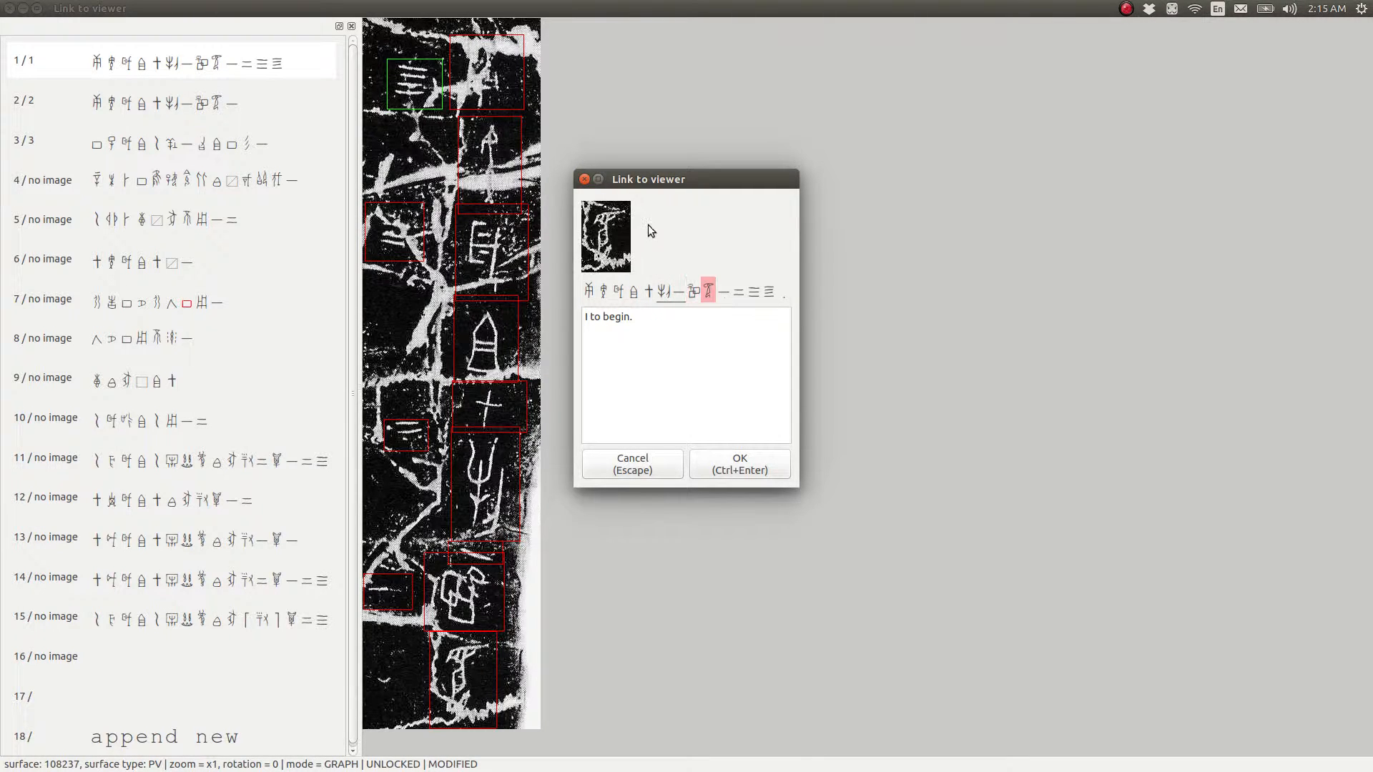
pyautogui.press('Right')
pyautogui.press('Right')
pyautogui.press('Left')
pyautogui.press('Left')
pyautogui.press('Left')
pyautogui.press('Left')
pyautogui.press('Left')
pyautogui.press('Left')
pyautogui.press('Left')
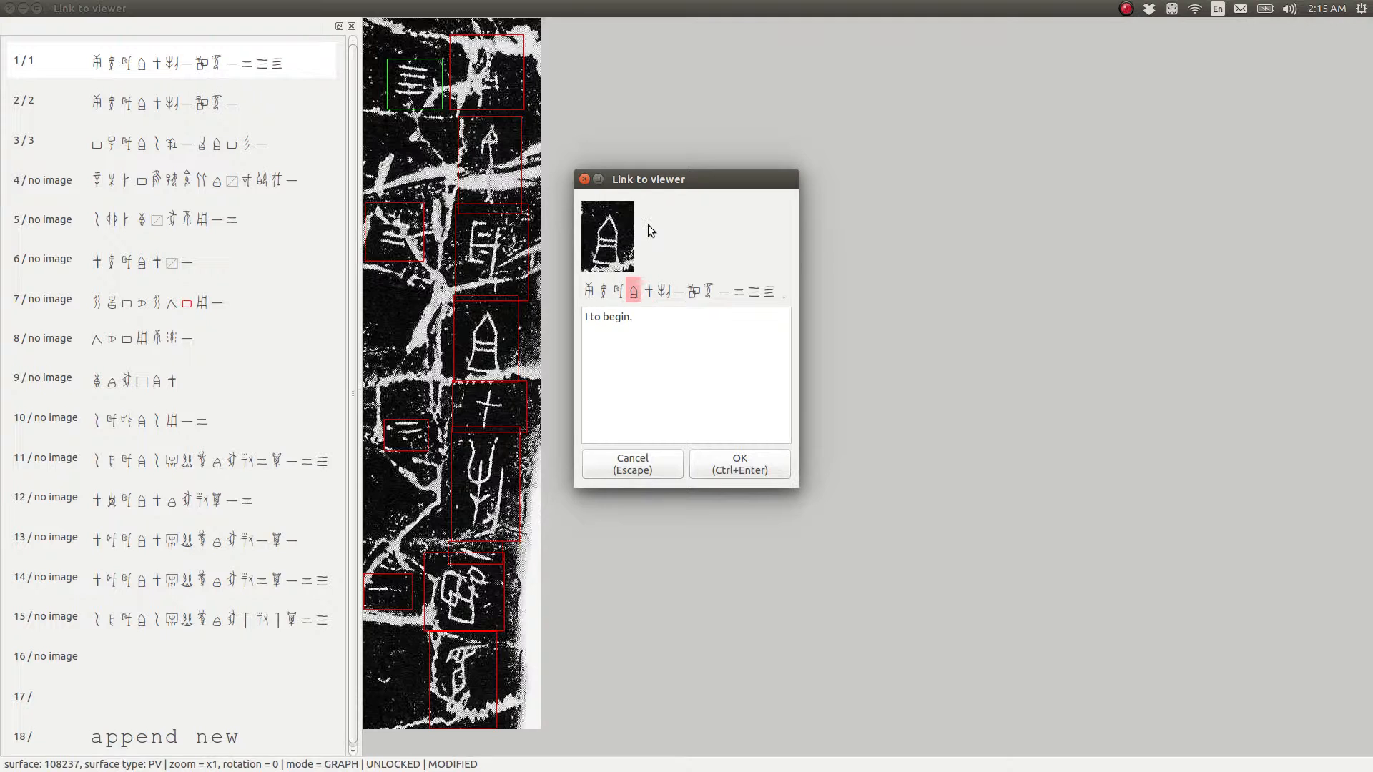
pyautogui.press('Left')
pyautogui.press('Left')
pyautogui.press('Left')
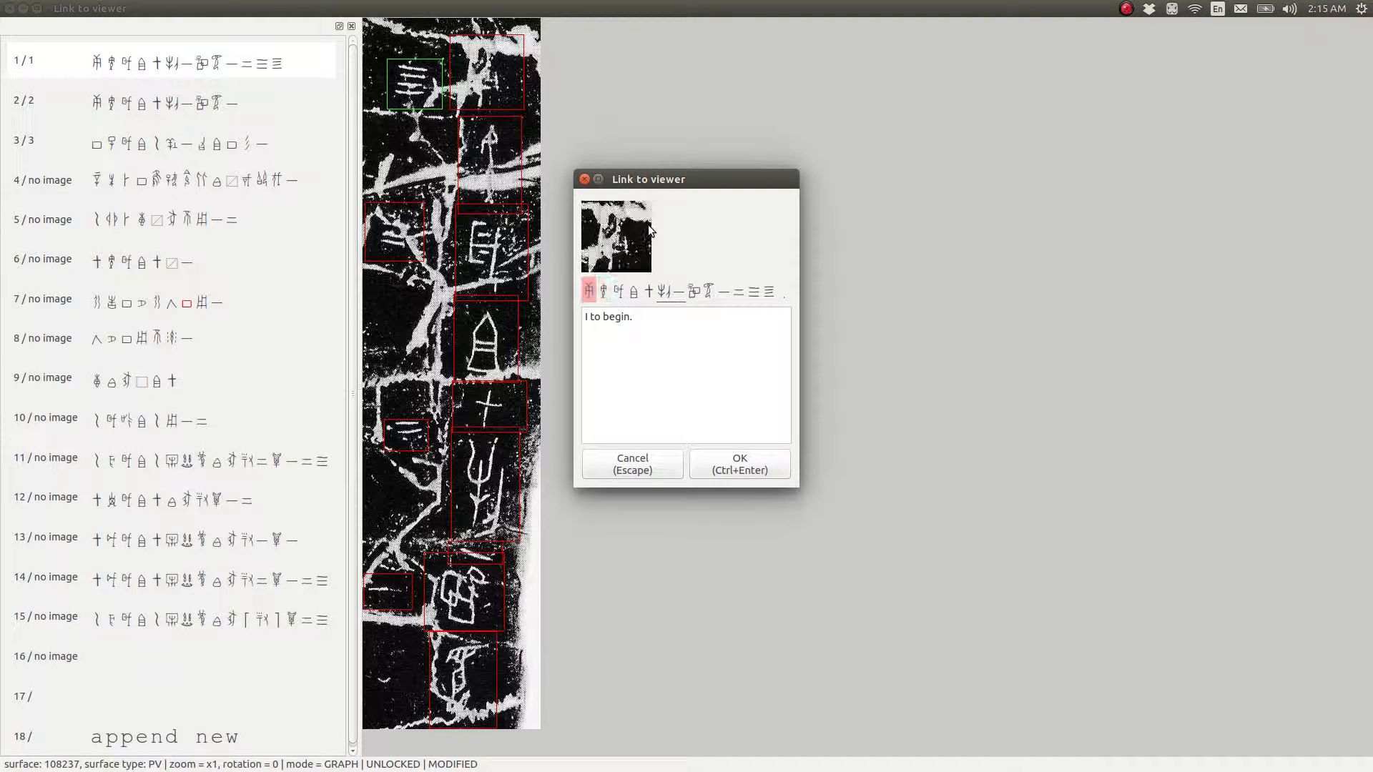
# Run through the graph matches once more, ending on the fourth graph, and accept the transcription dialog
pyautogui.press('Right')
pyautogui.press('Right')
pyautogui.press('Right')
pyautogui.press('Right')
pyautogui.press('Right')
pyautogui.press('Right')
pyautogui.press('Right')
pyautogui.press('Right')
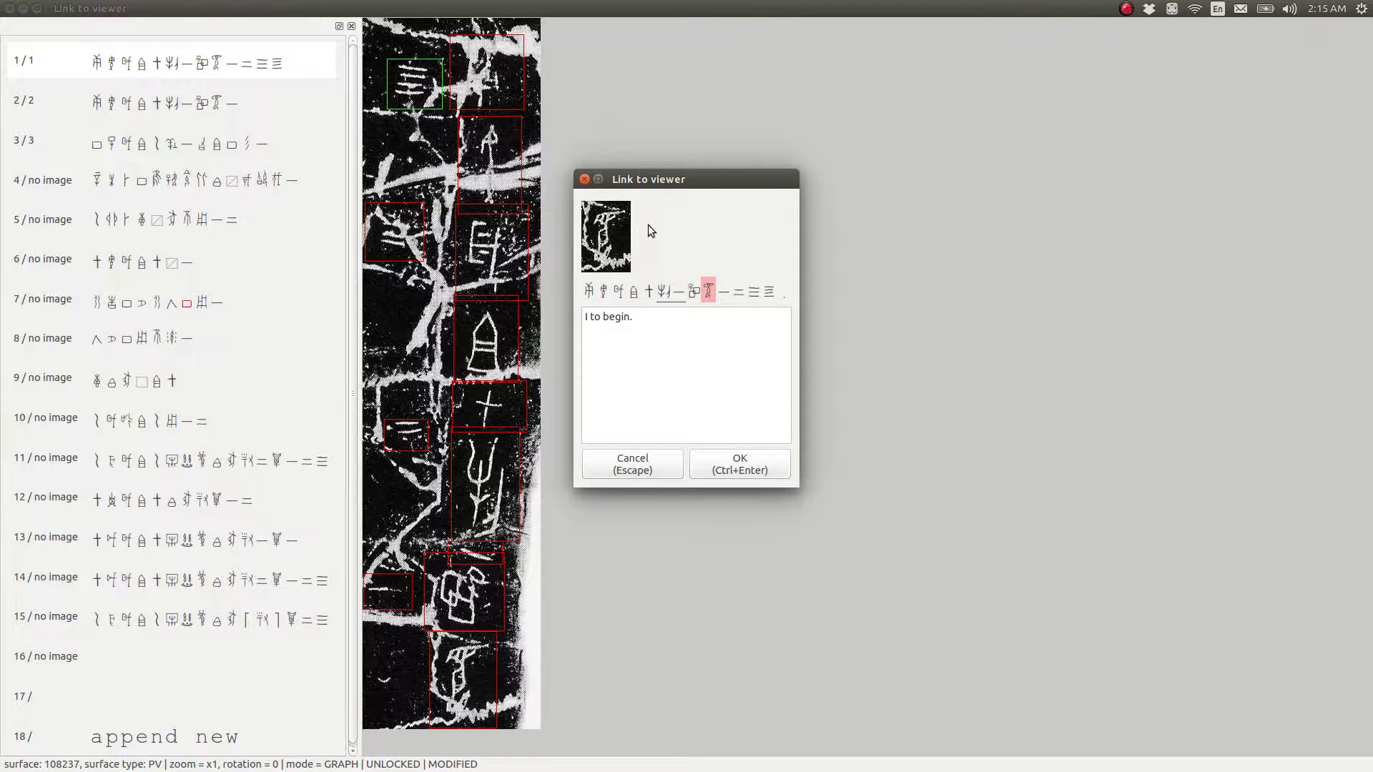
pyautogui.press('Right')
pyautogui.press('Right')
pyautogui.press('Right')
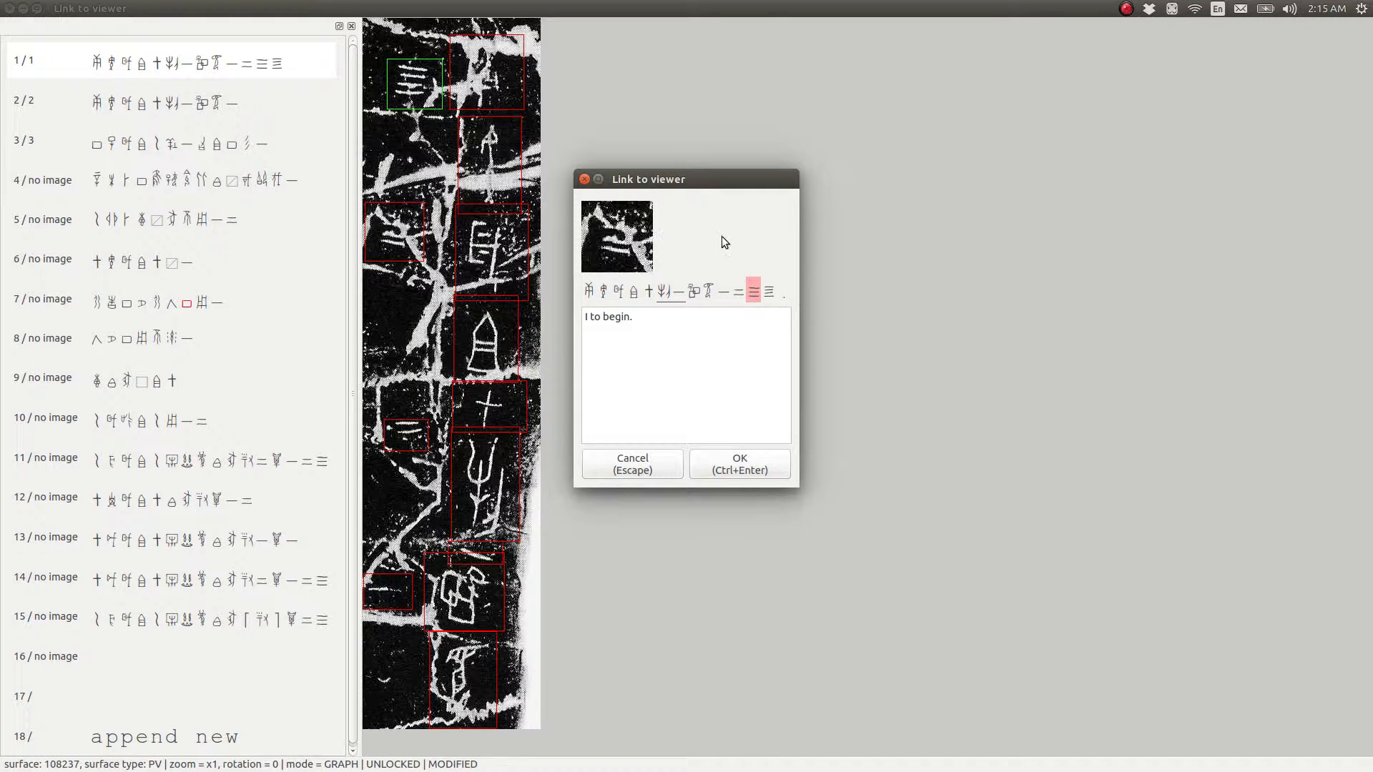
pyautogui.press('Left')
pyautogui.press('Left')
pyautogui.press('Left')
pyautogui.press('Left')
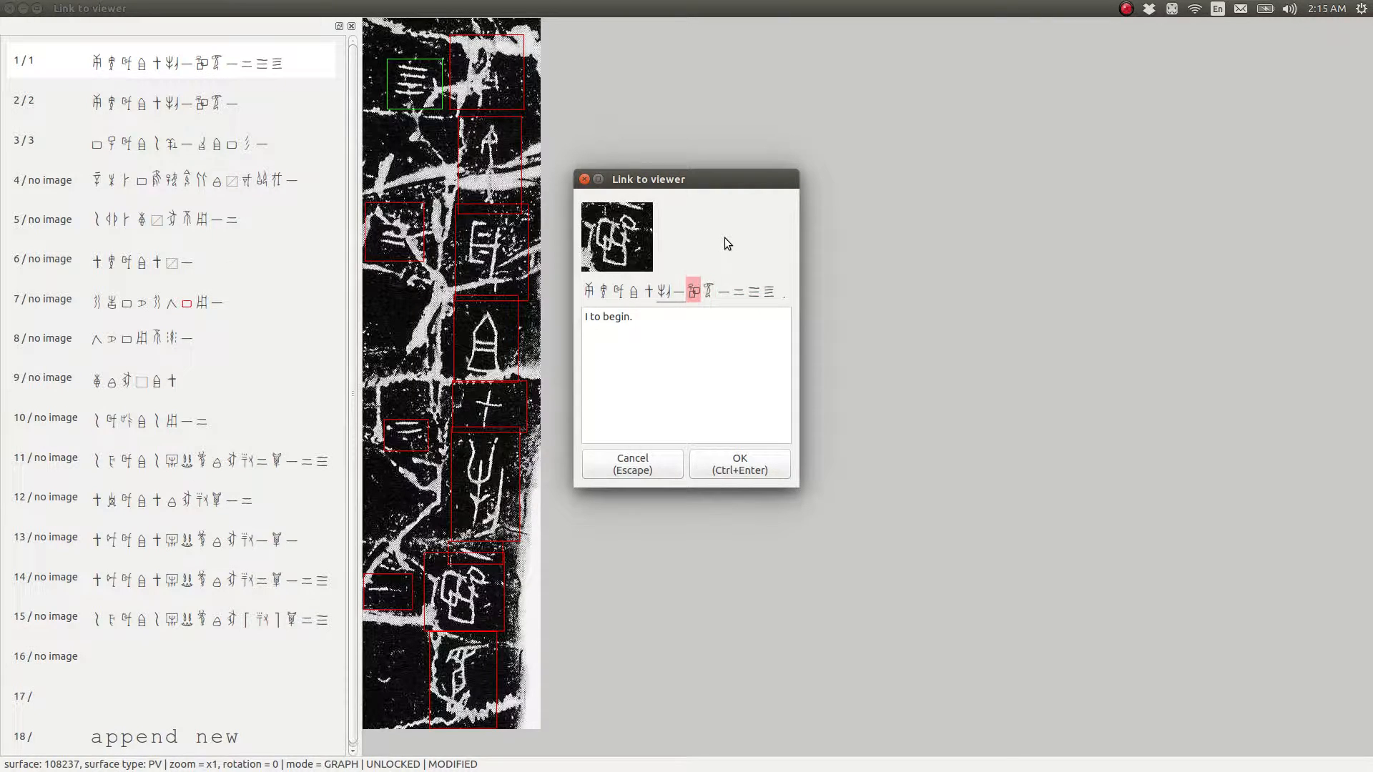
pyautogui.press('Left')
pyautogui.press('Left')
pyautogui.press('Left')
pyautogui.press('Left')
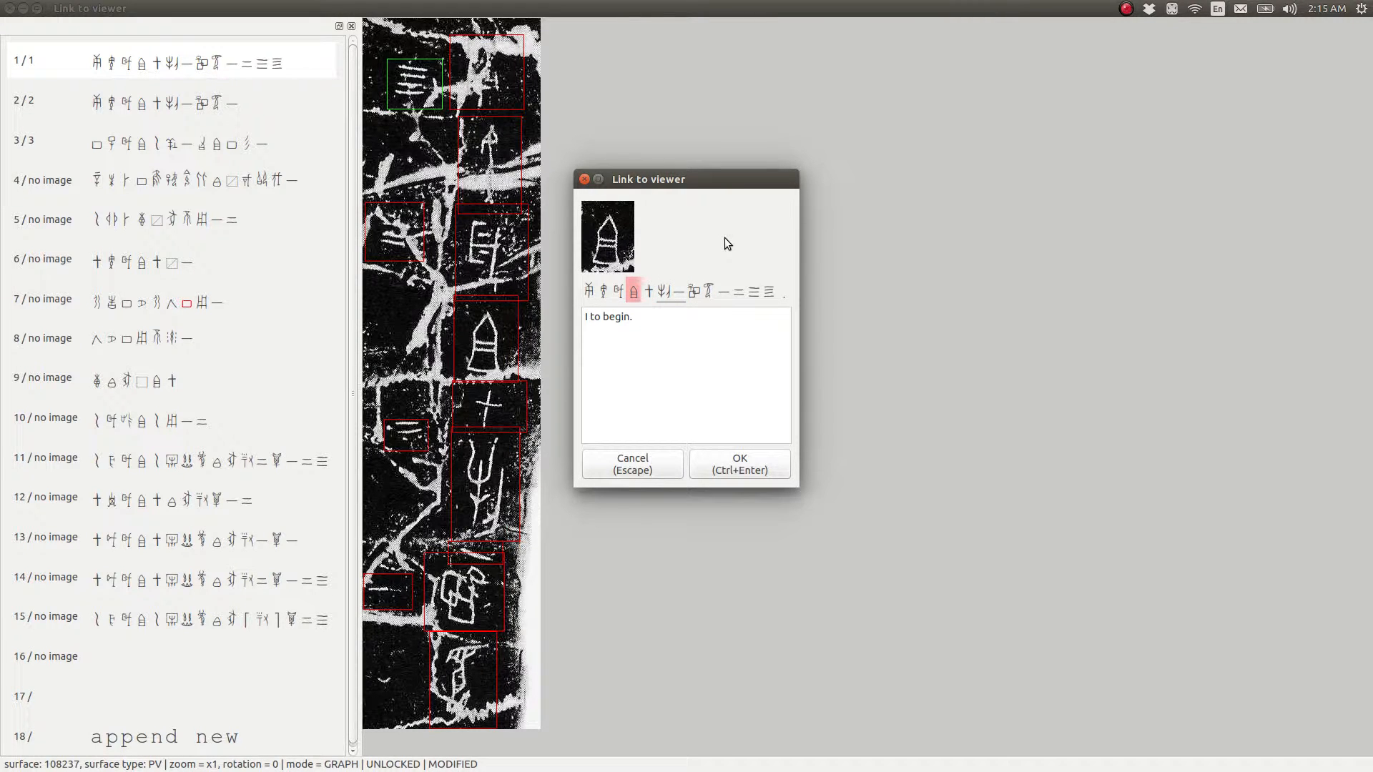
pyautogui.click(736, 465)
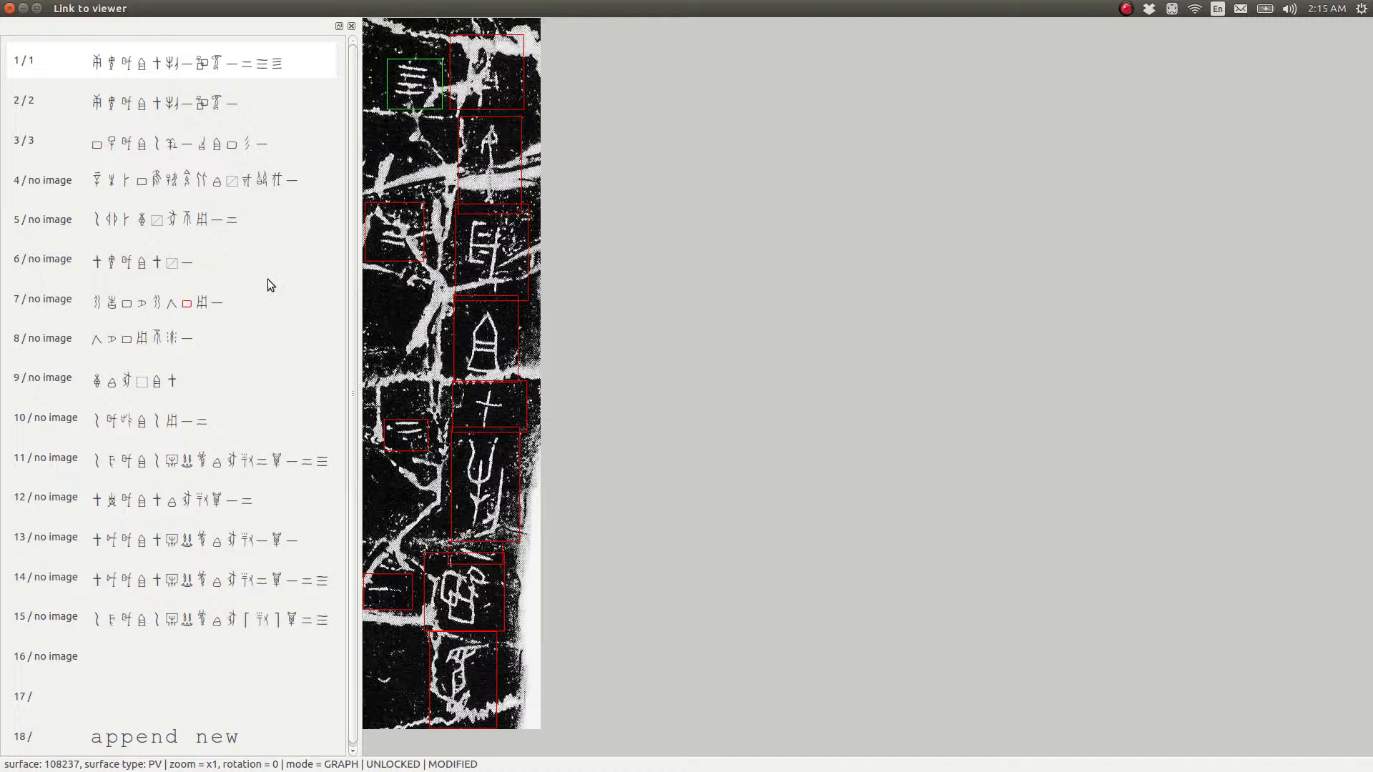
# Return the surface to its original stored version and close the viewer to get back to the documentation in Firefox
pyautogui.hotkey('ctrl', 's')
pyautogui.click(9, 9)
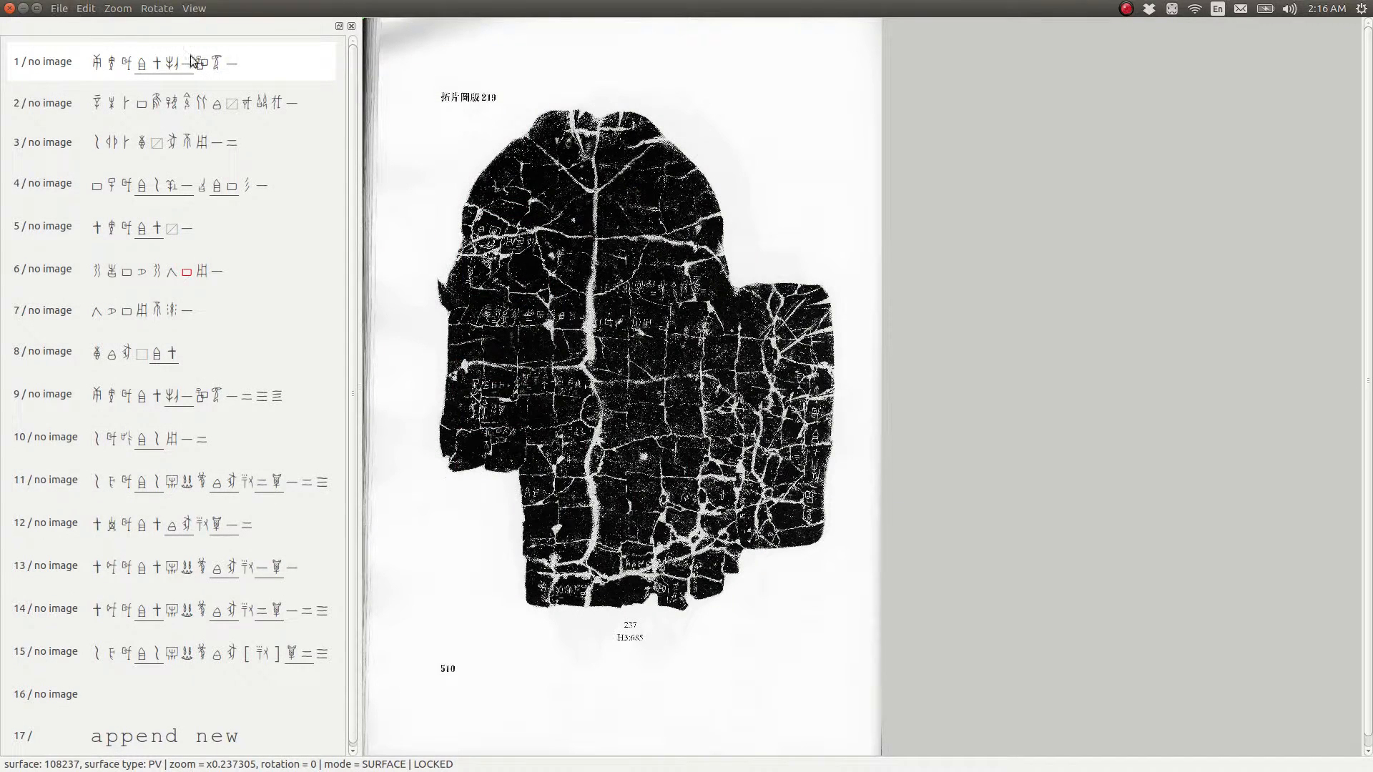
pyautogui.click(9, 9)
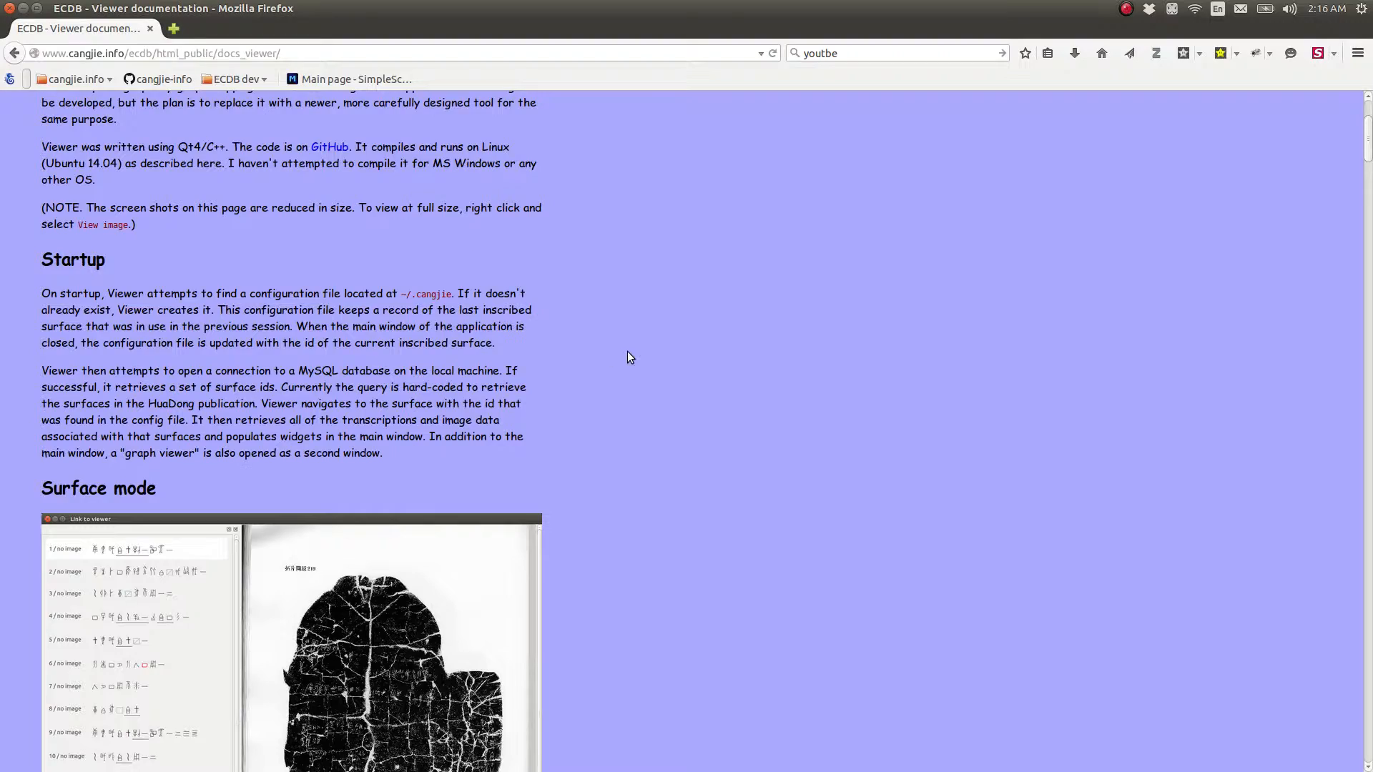
# Skim the Viewer documentation from the Startup section down to the transcription dialog's operations and keys
pyautogui.scroll(-20, 629, 365)
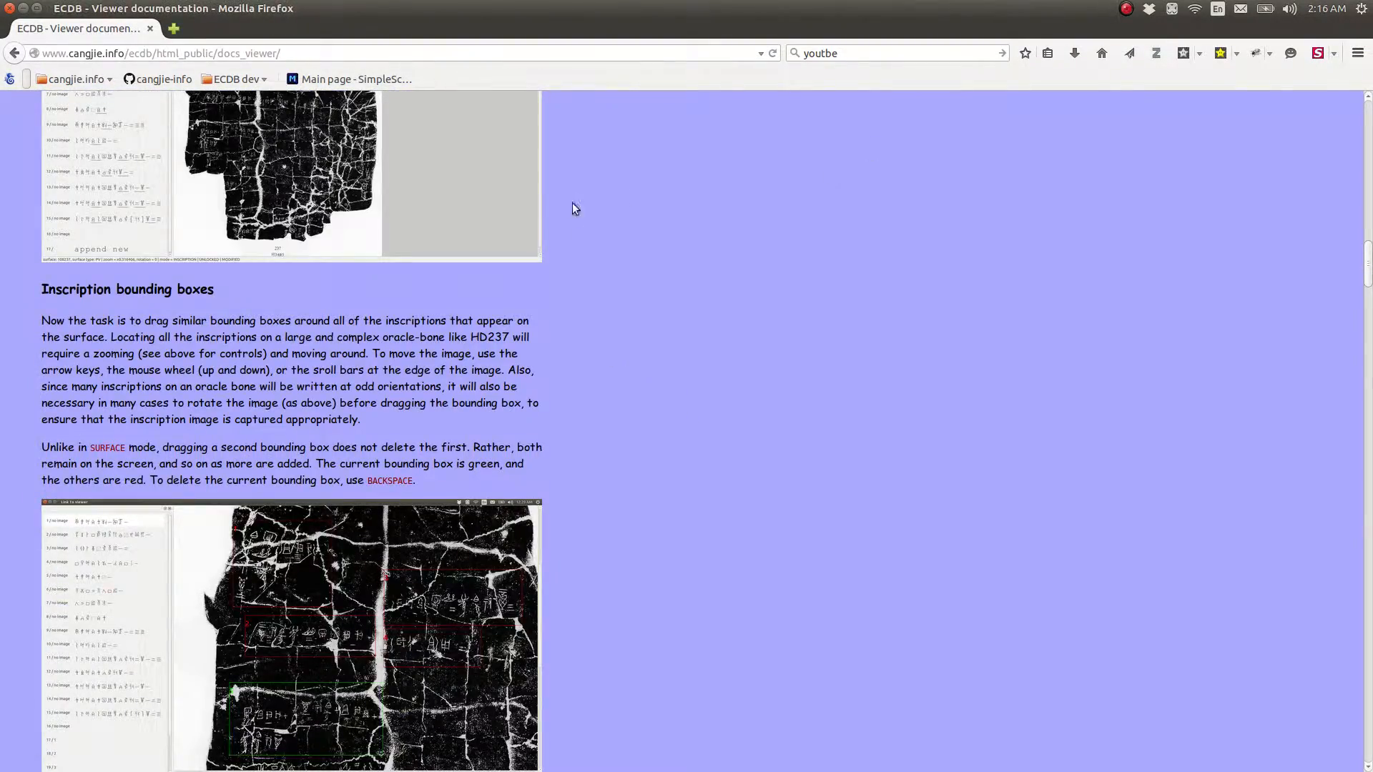
pyautogui.scroll(-15, 576, 208)
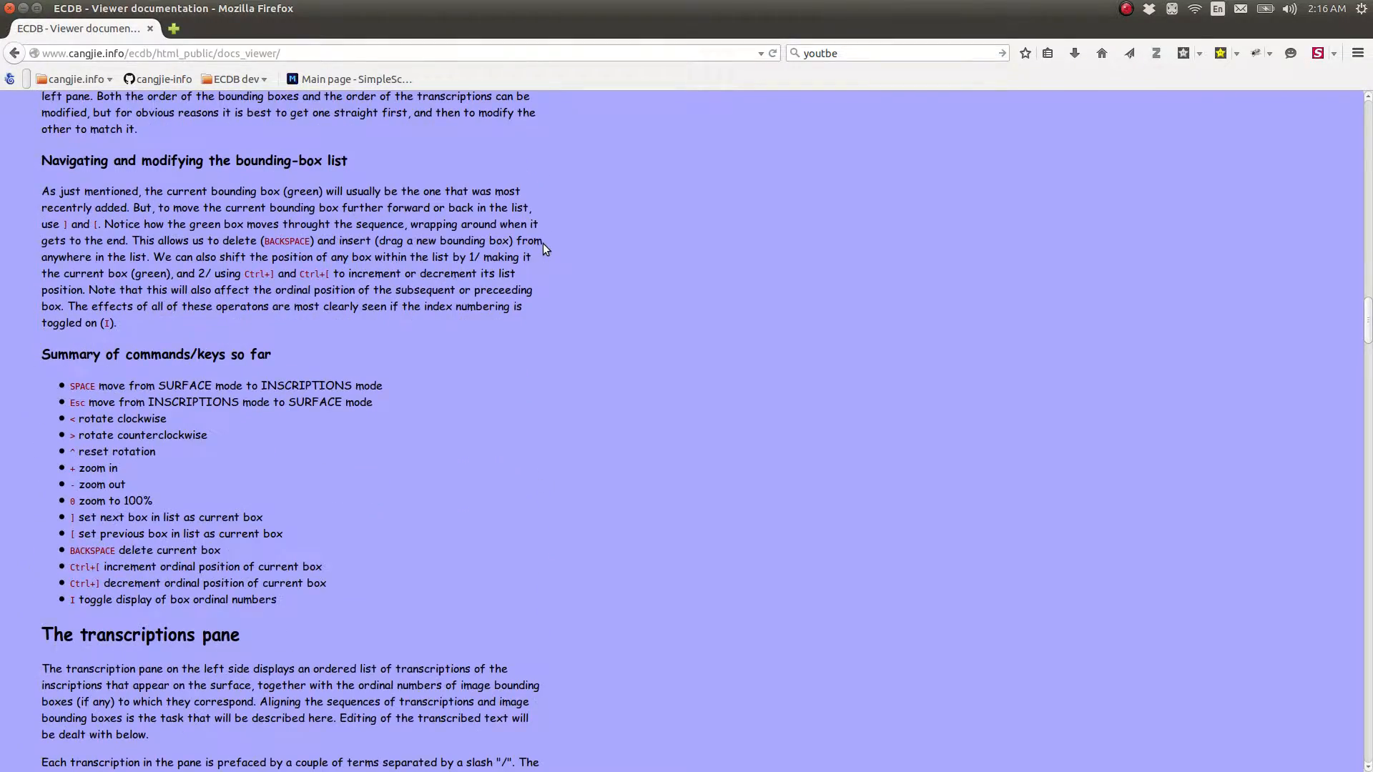
pyautogui.scroll(-6, 543, 243)
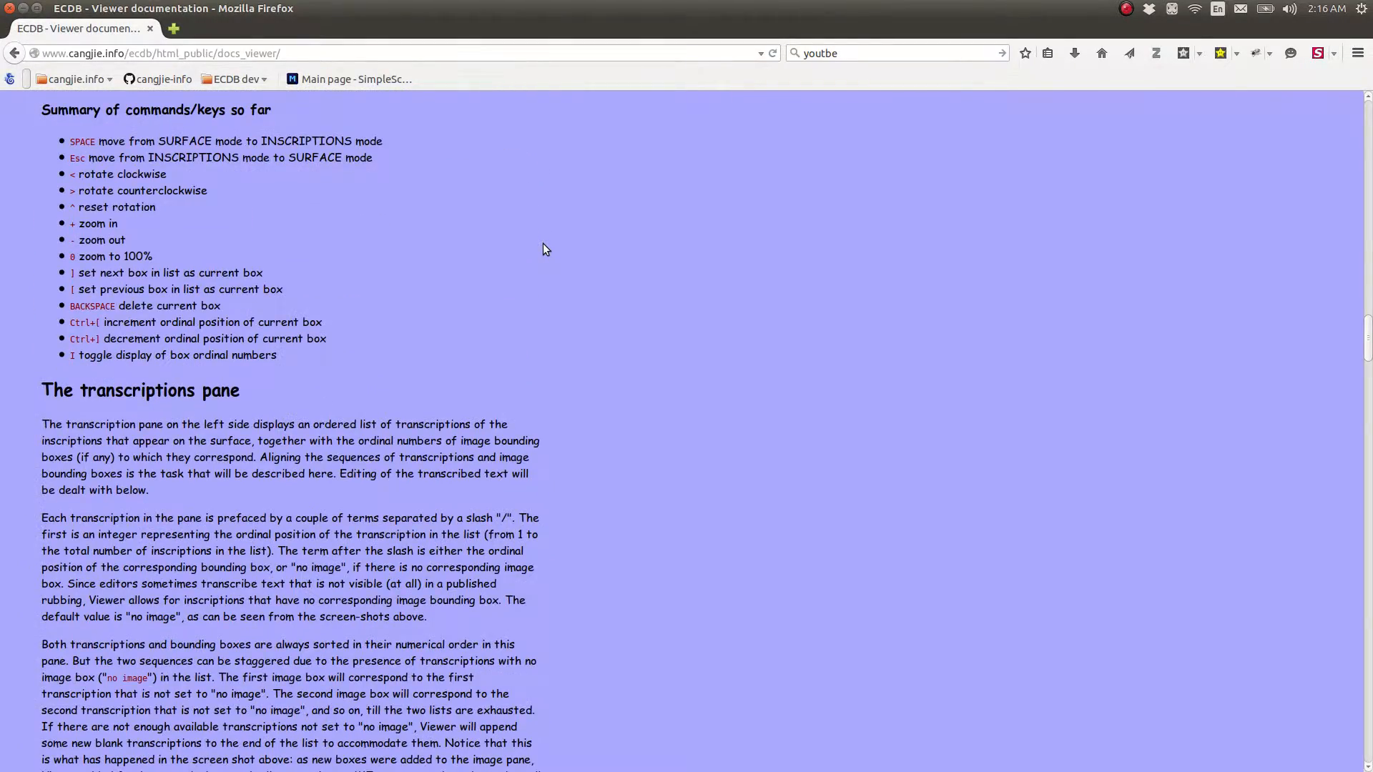
pyautogui.scroll(-20, 543, 247)
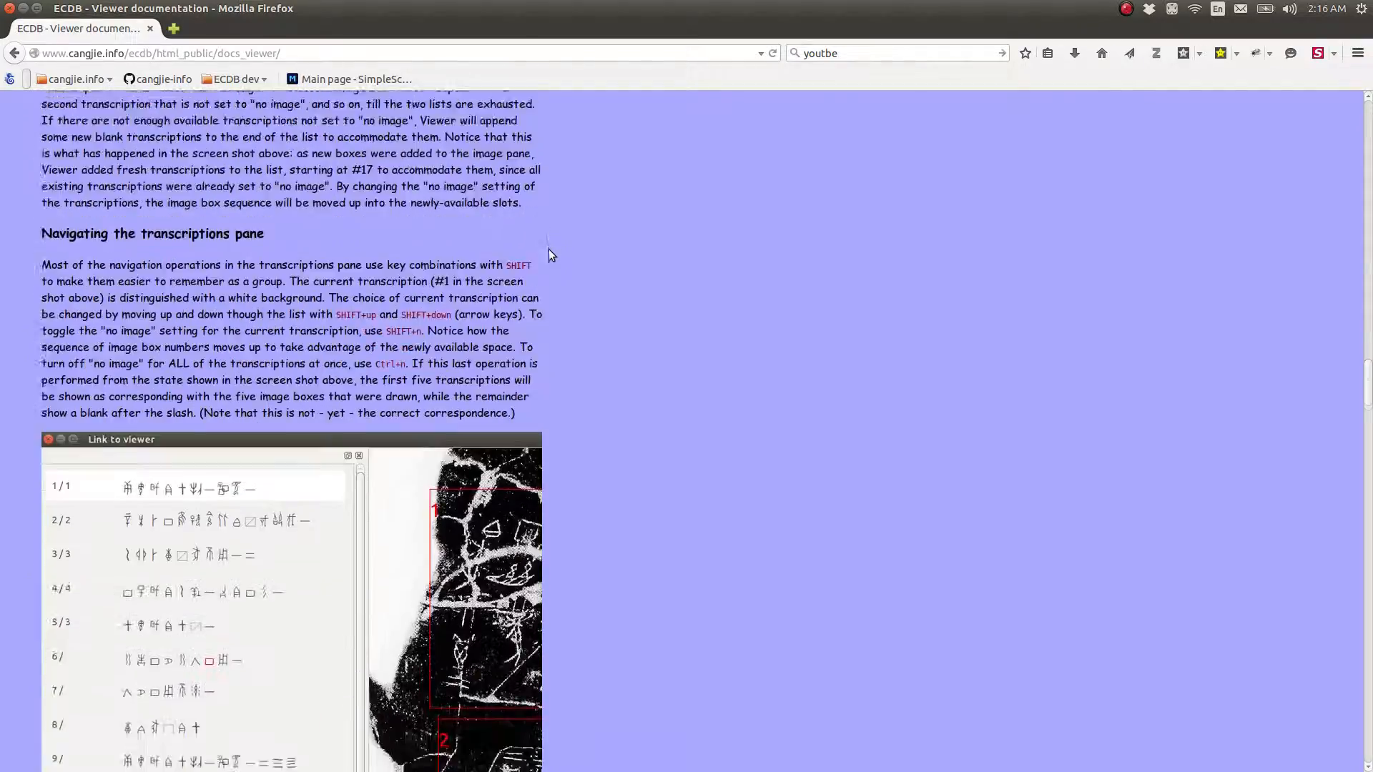
pyautogui.scroll(-20, 542, 264)
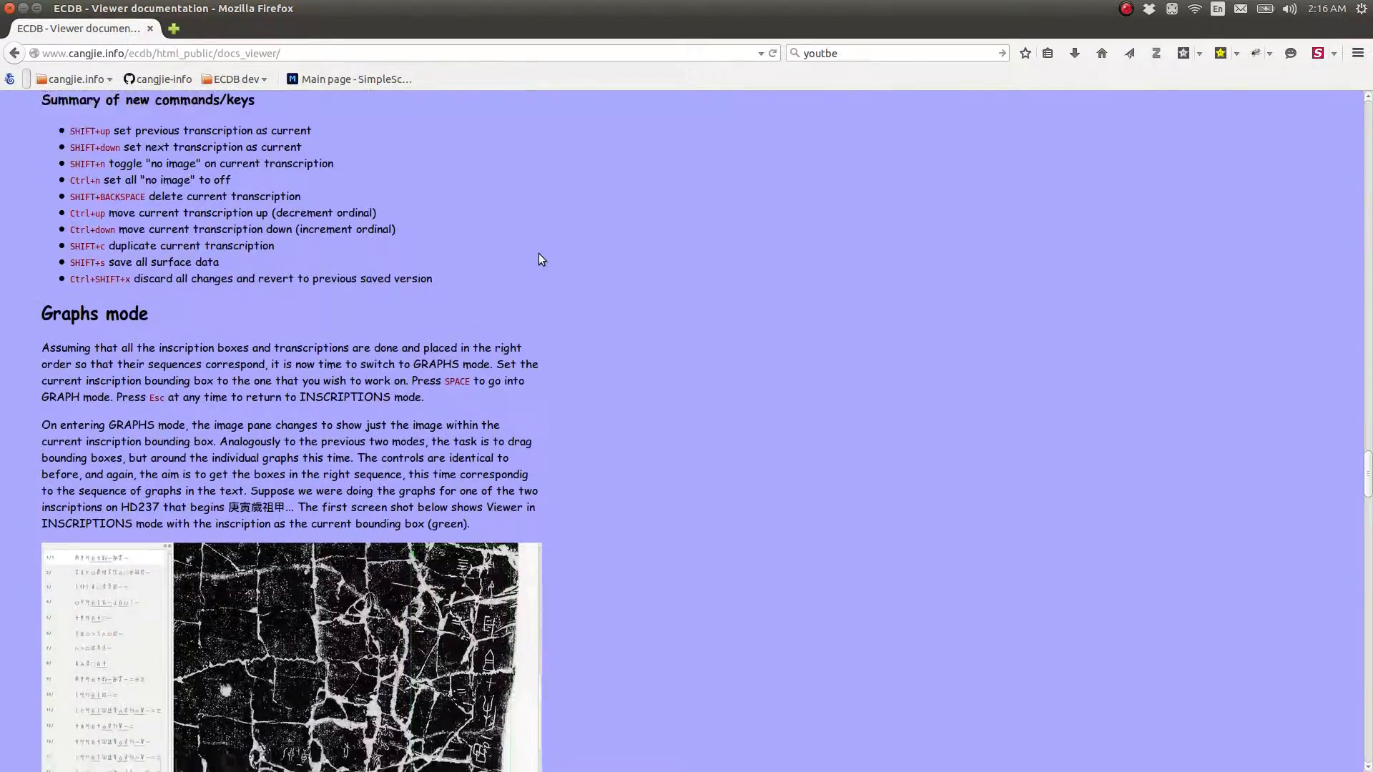
pyautogui.scroll(-20, 541, 264)
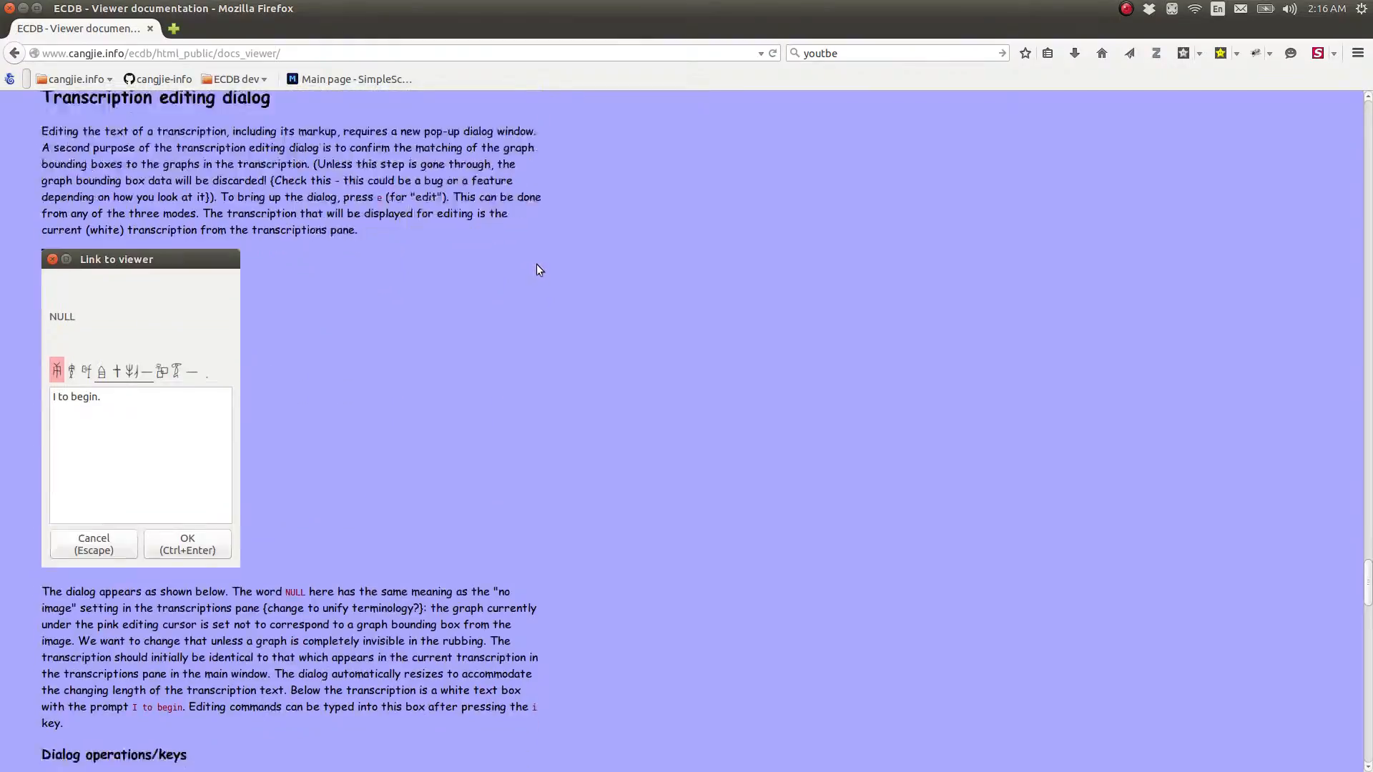
pyautogui.scroll(-7, 326, 244)
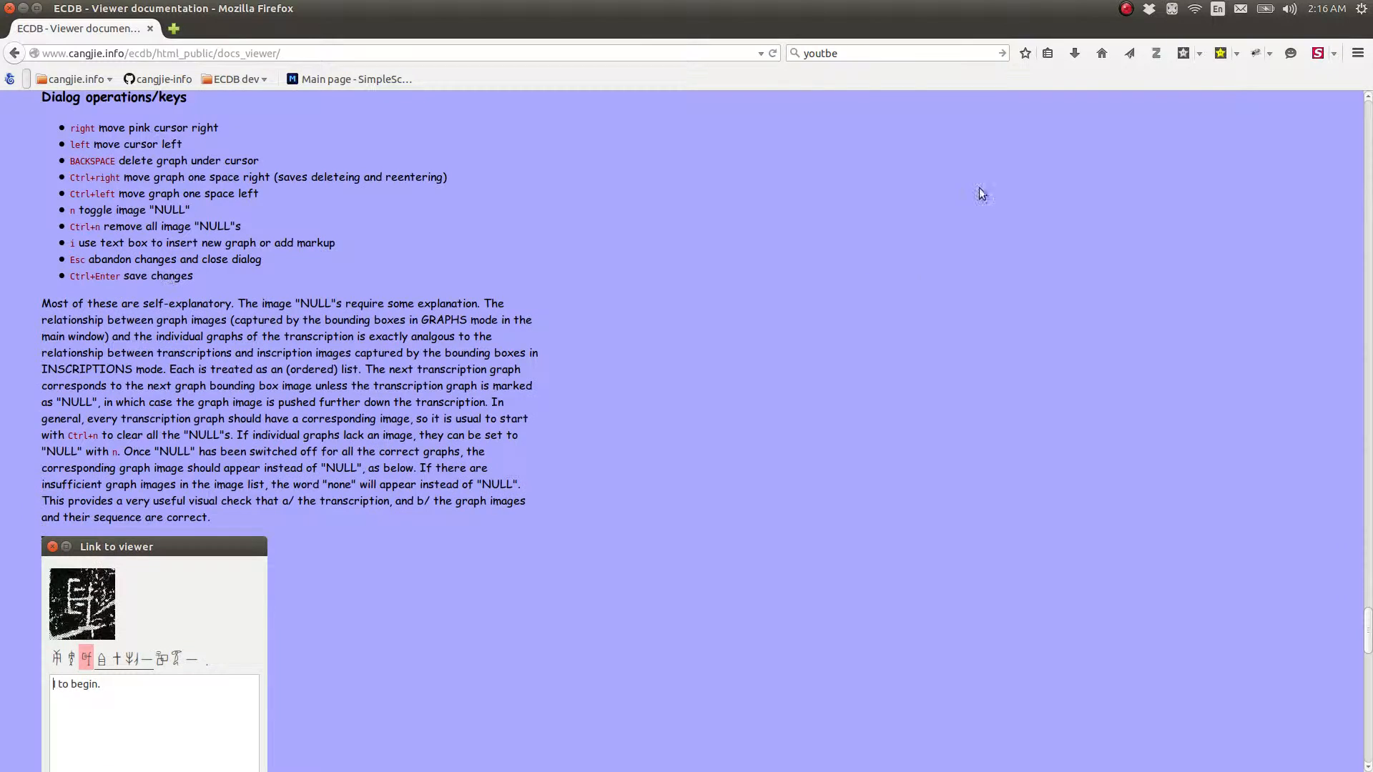
# Go back to the ECDB home page and highlight the Viewer application documentation entry
pyautogui.scroll(4, 697, 207)
pyautogui.click(15, 53)
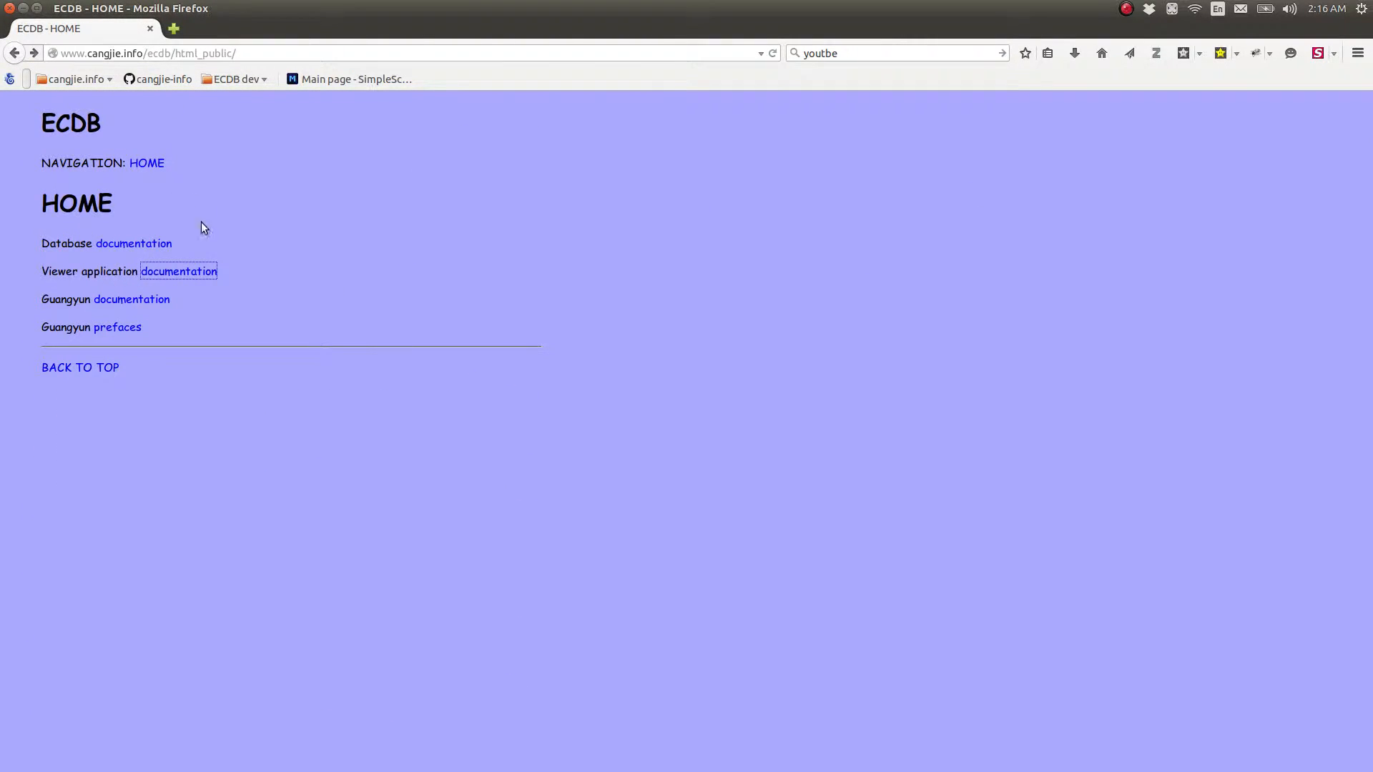
pyautogui.tripleClick(35, 274)
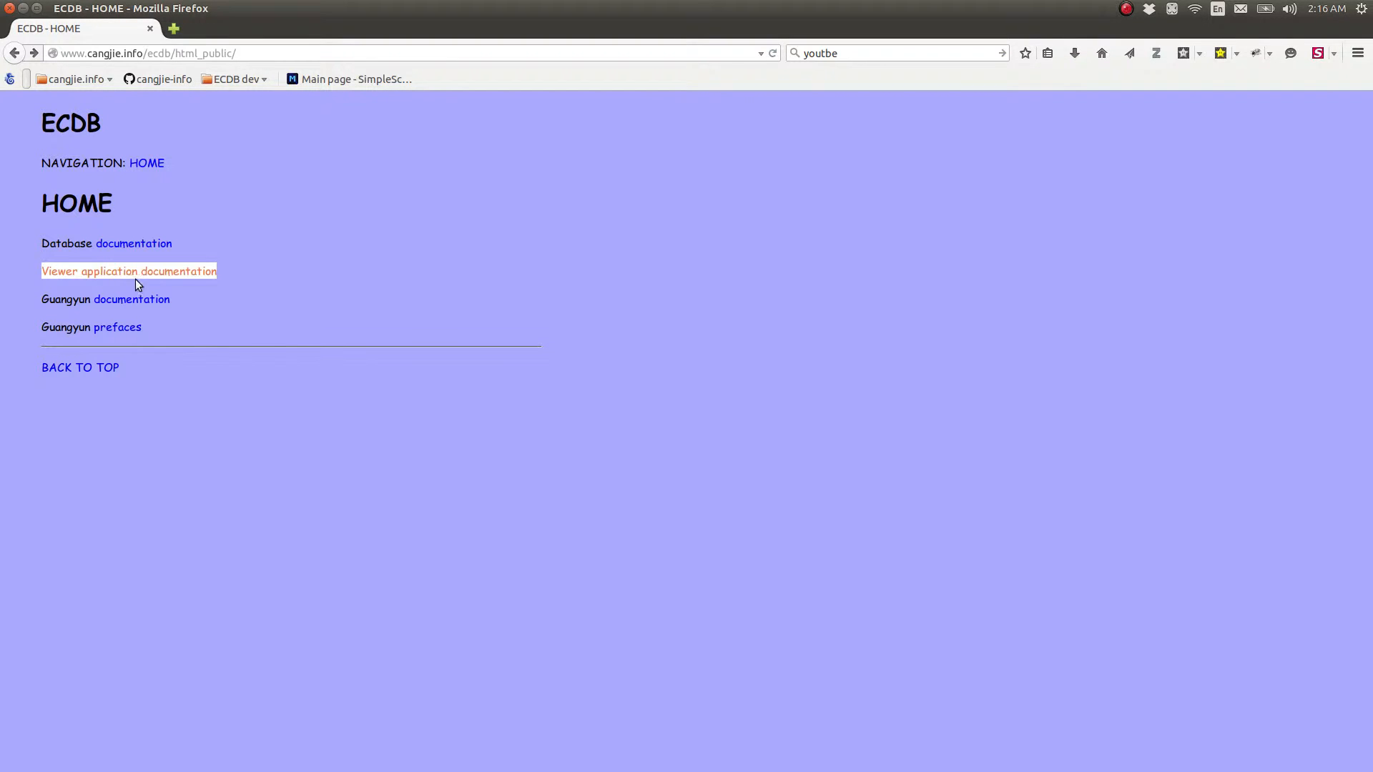
pyautogui.click(465, 315)
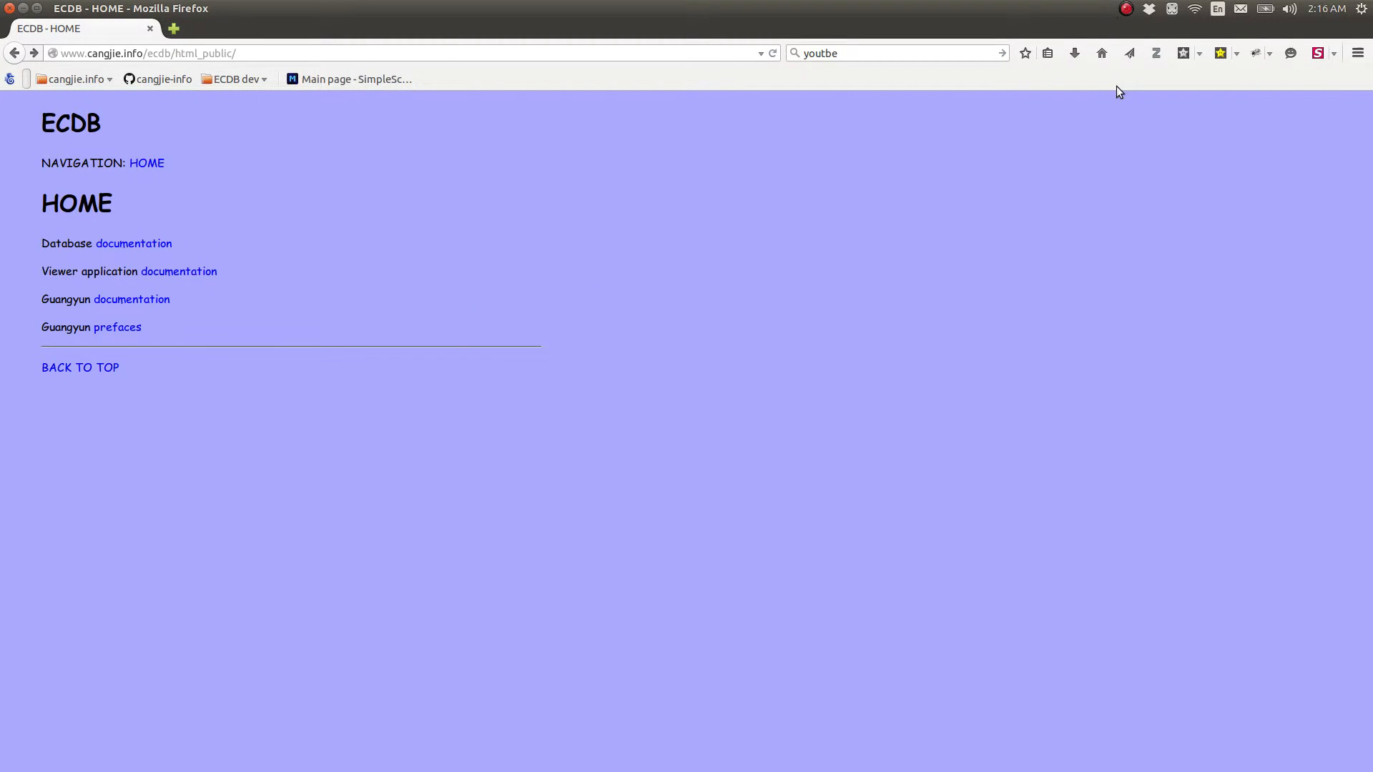
pyautogui.click(1128, 9)
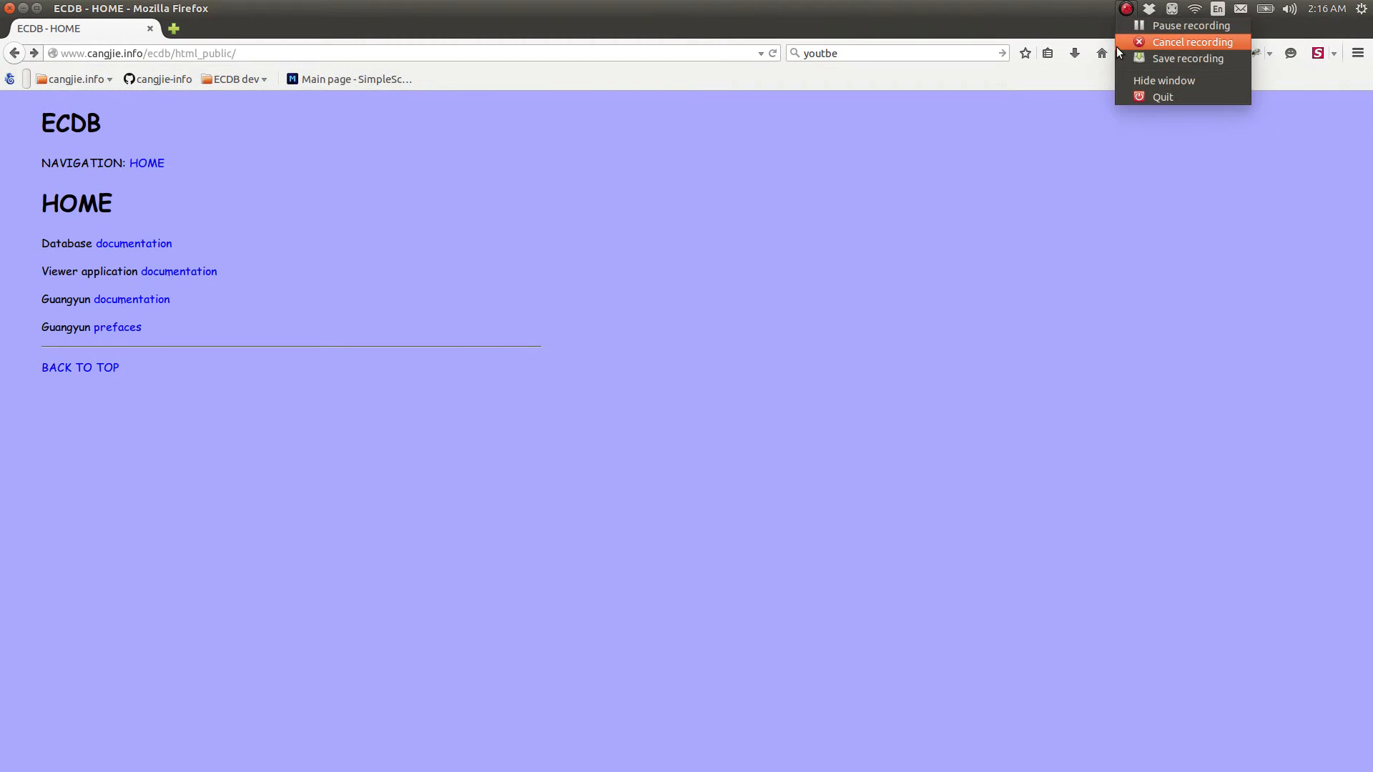